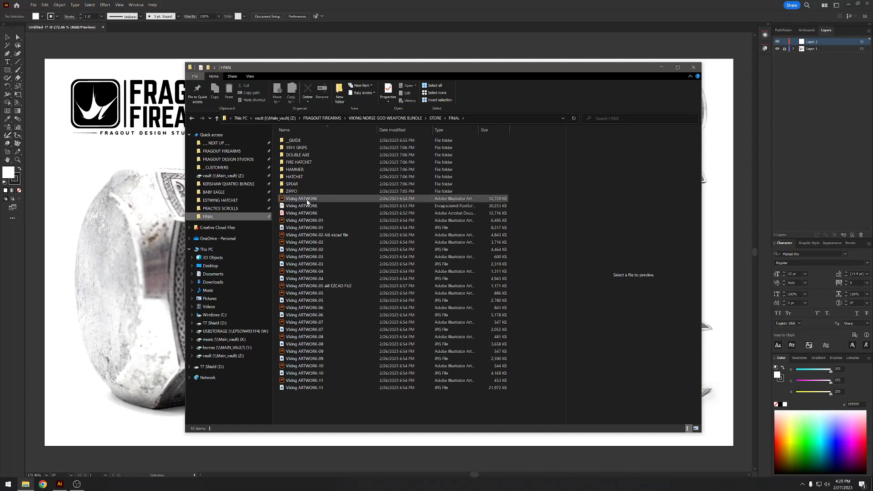
- Open the Viking ARTWORK Illustrator file from the FINAL folder and look over its artboards, including the braided custom brush samples
left_click(308, 200)
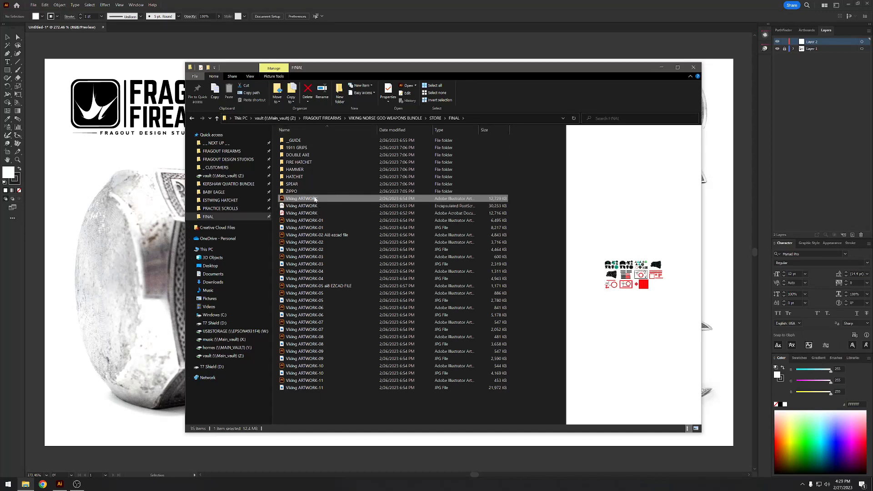
double_click(314, 200)
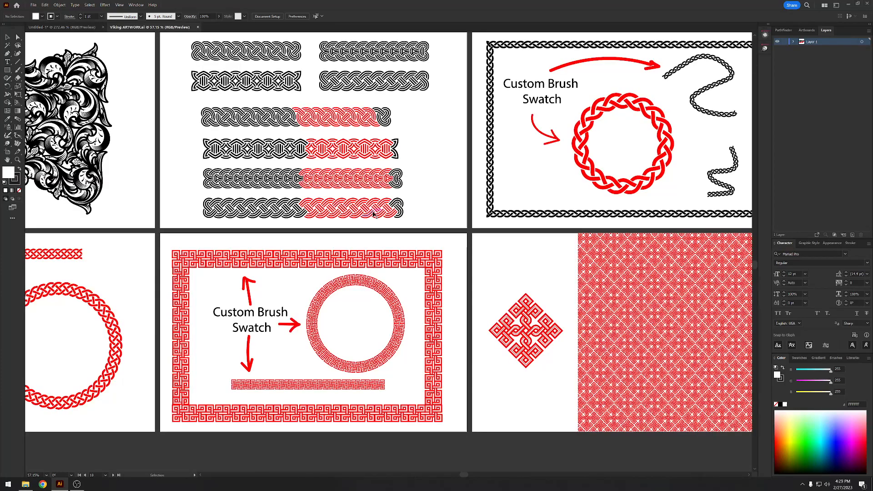
scroll(428, 191, "down", 3)
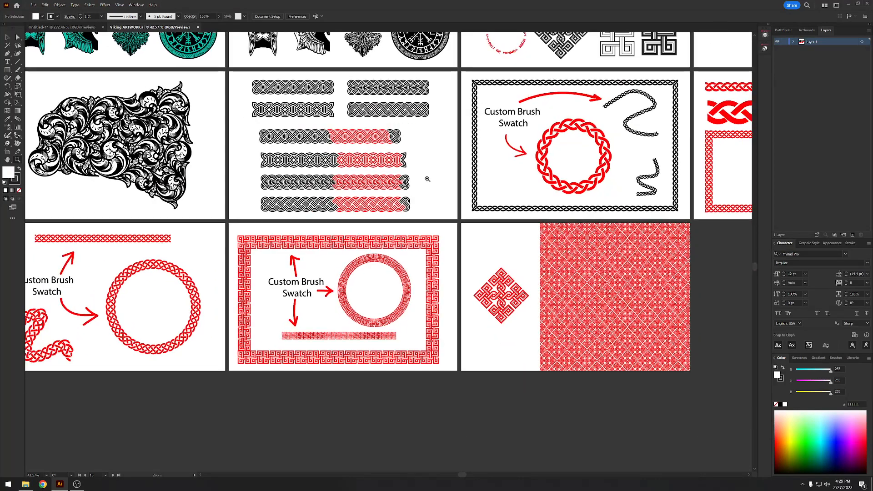
scroll(366, 261, "down", 2)
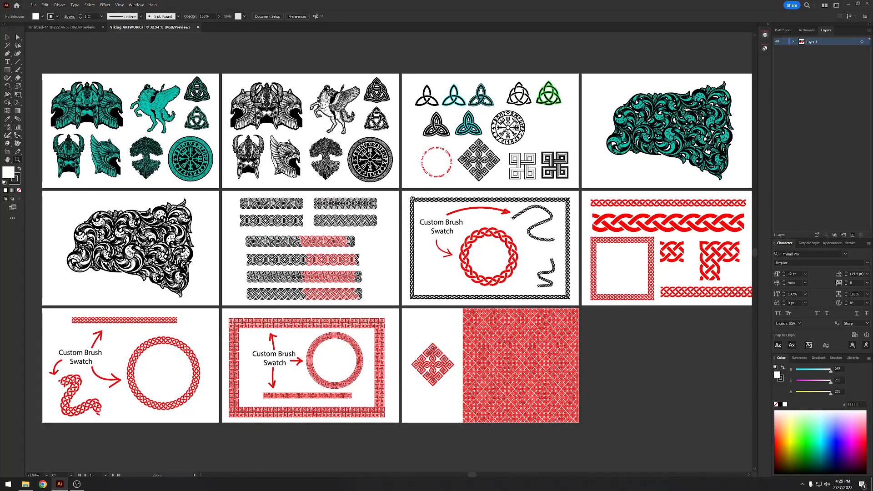
scroll(537, 255, "up", 6)
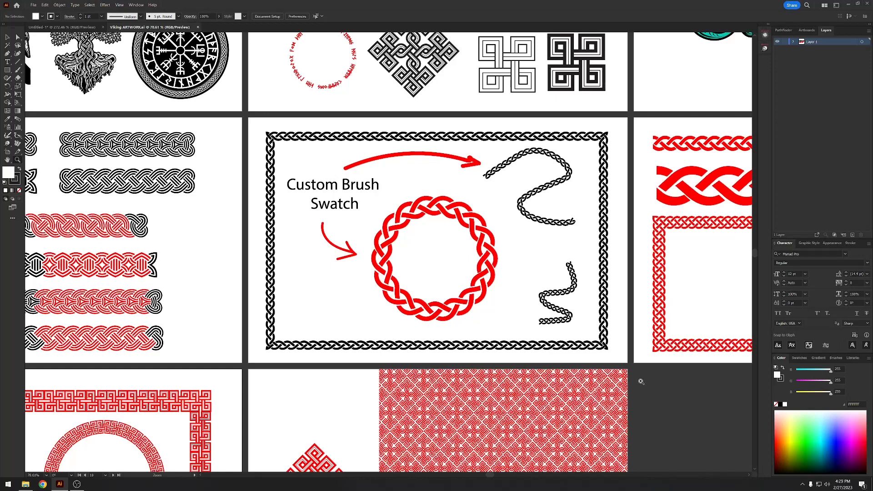
- Show the document's brushes and select the black braided frame and the red braided ring to identify their pattern brushes
left_click(835, 358)
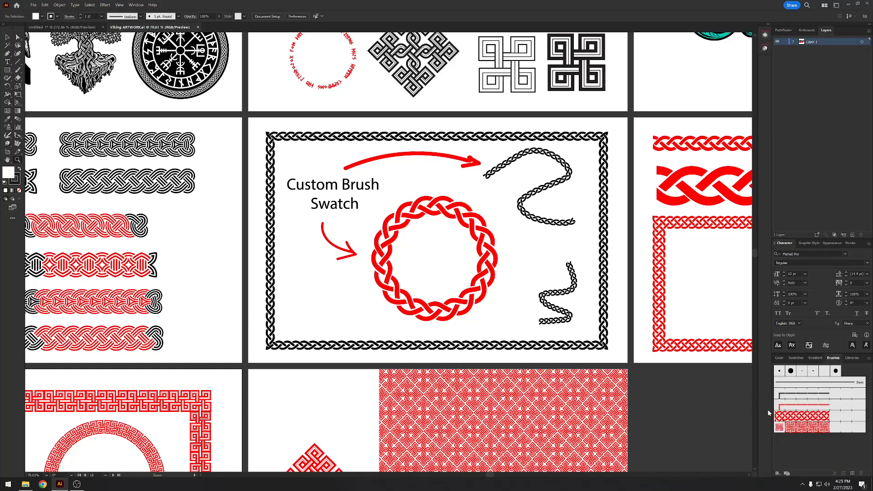
left_click(8, 37)
left_click(269, 137)
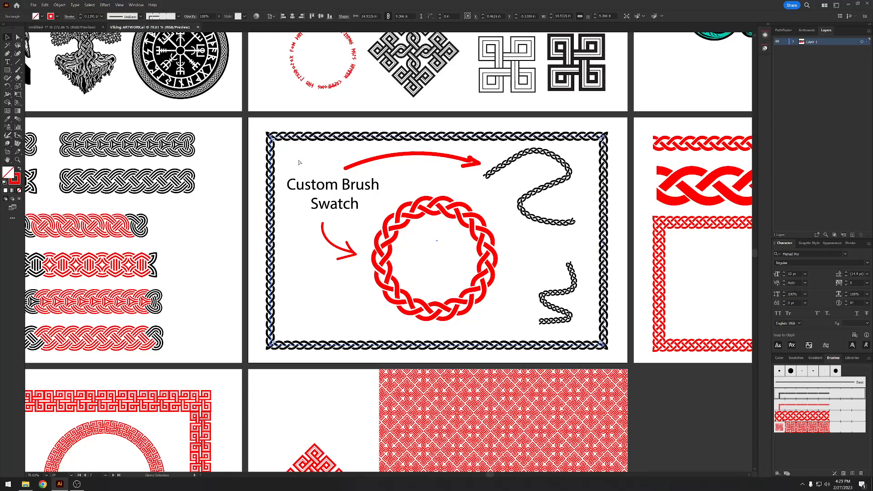
left_click(437, 226)
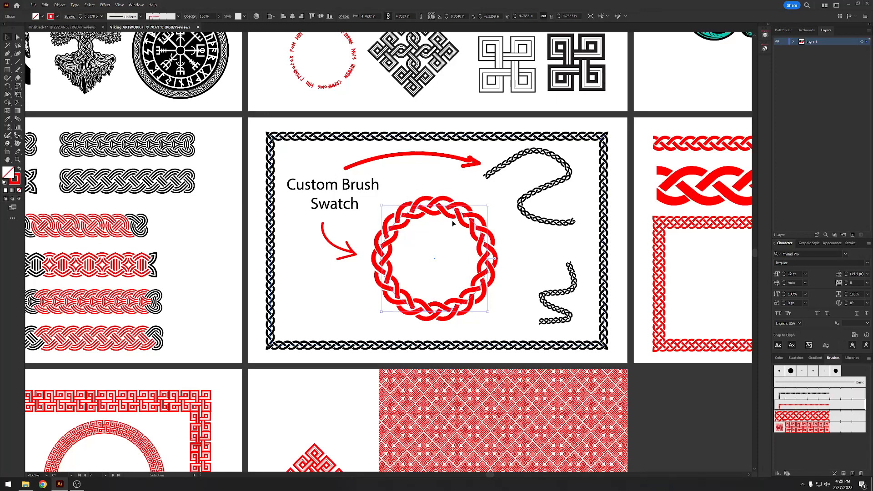
- Create a new document from the recent 17 x 11 in print preset
left_click(34, 5)
left_click(39, 12)
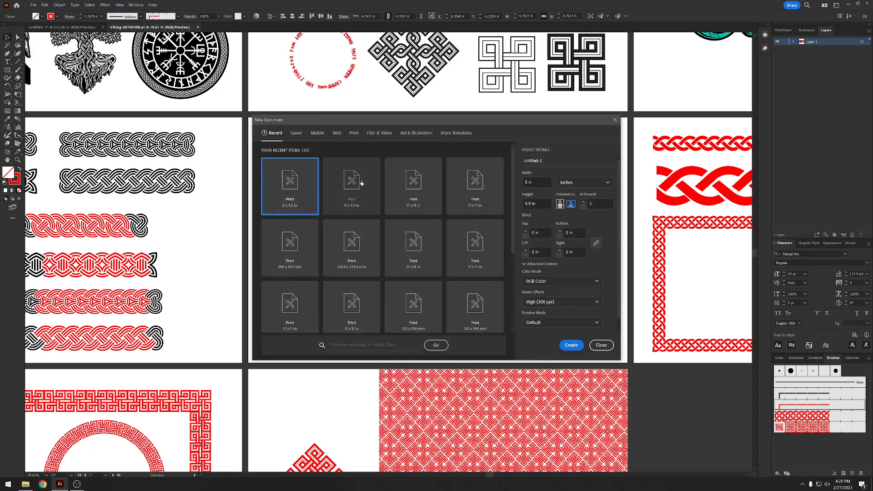
left_click(414, 187)
left_click(571, 345)
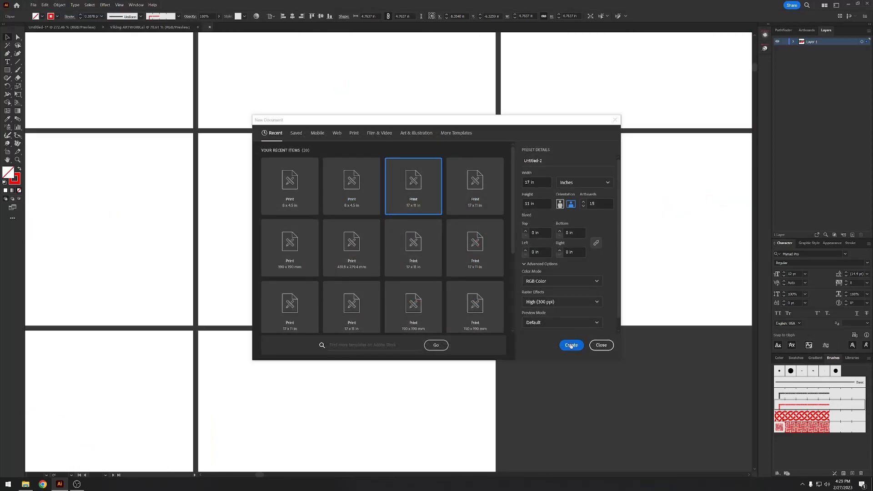
- Delete artboards 2 through 15 from the new document, keeping only Artboard 1
left_click(806, 30)
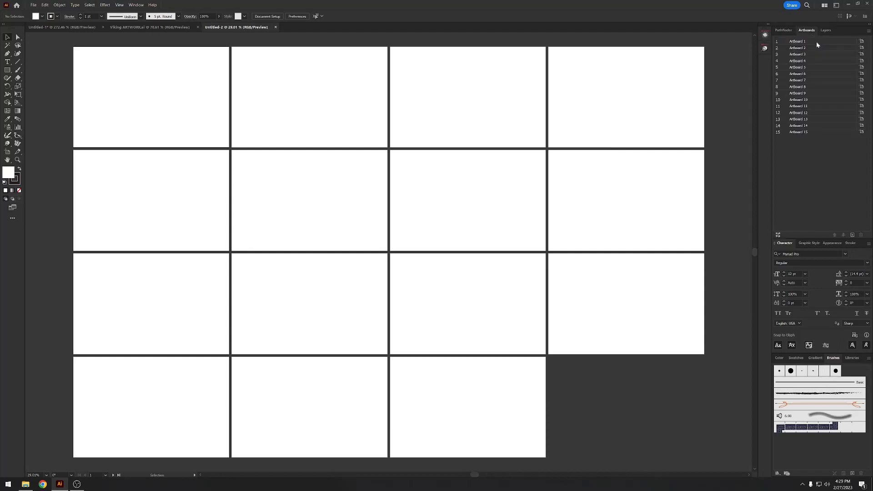
left_click(832, 133)
double_click(861, 234)
double_click(861, 235)
left_click(861, 234)
double_click(861, 235)
left_click(860, 234)
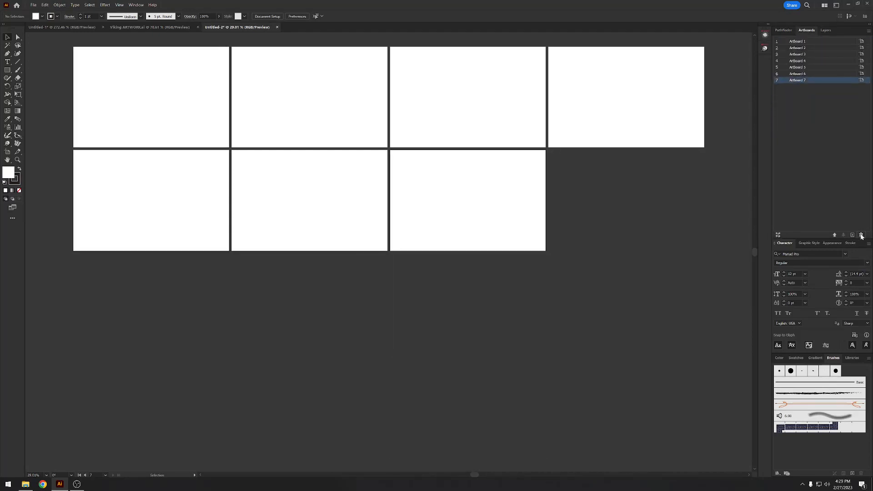
double_click(861, 235)
double_click(860, 235)
left_click(861, 234)
left_click(861, 235)
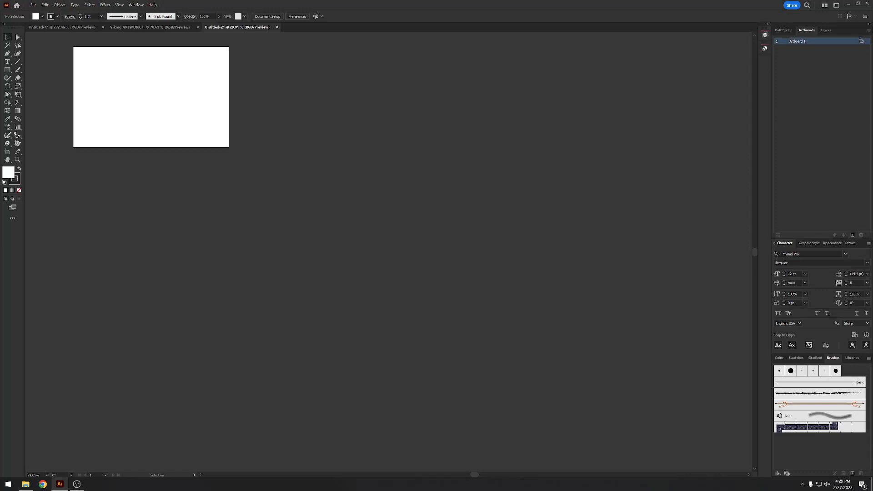
double_click(824, 45)
key("a")
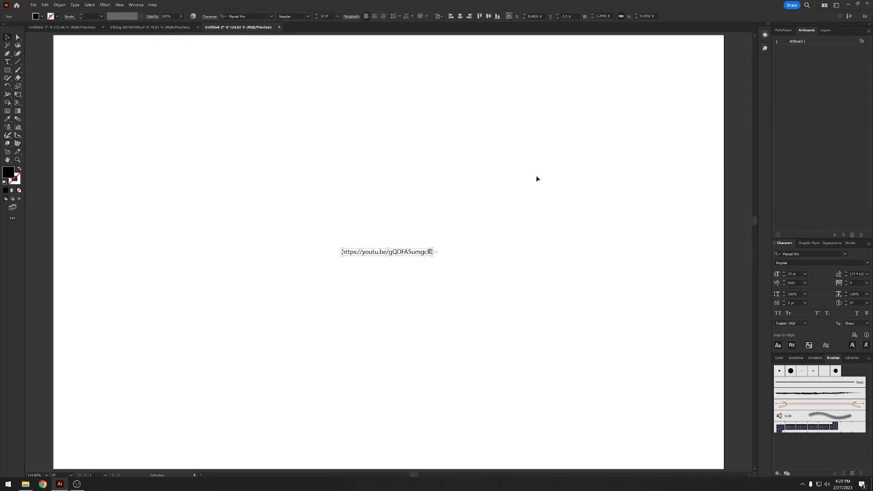
- Copy the red braided ring from Viking ARTWORK into the new document to import its brush, and delete the ring
left_click(141, 28)
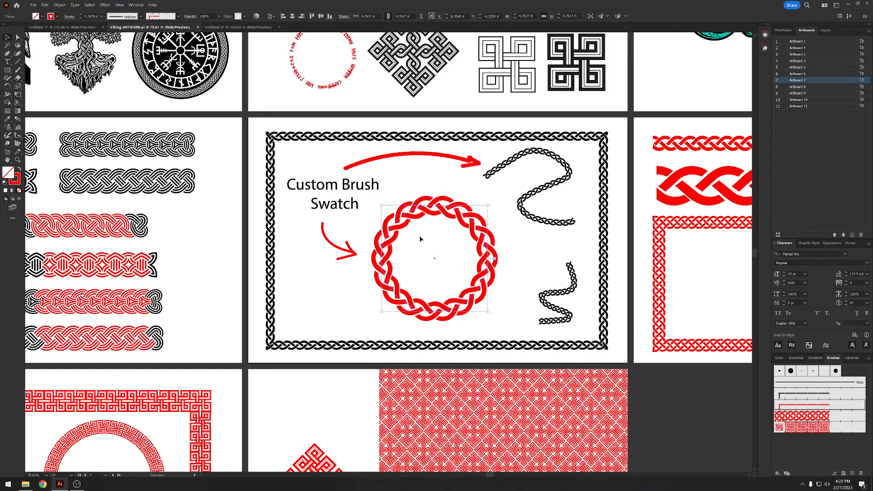
left_click(236, 27)
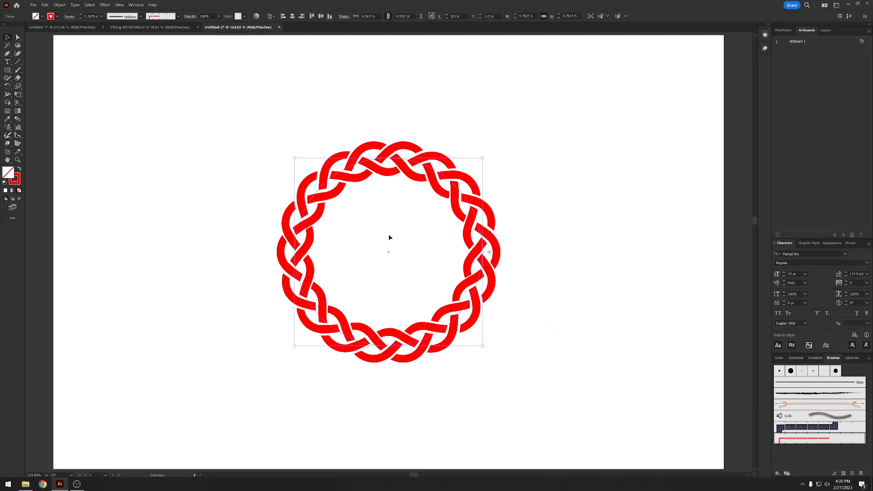
key("Delete")
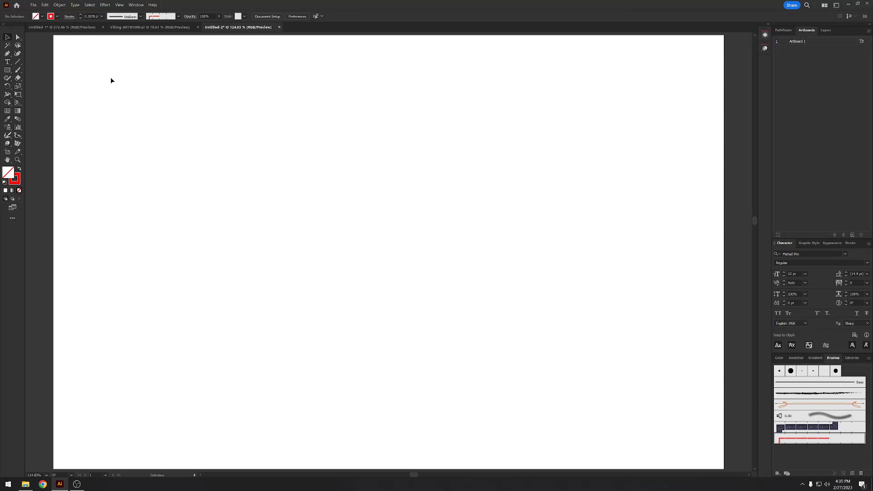
- Draw a rectangle about 6.7 x 3.8 in on the artboard and apply the imported red braid pattern brush to it
left_click(8, 69)
left_click_drag(182, 135, 445, 284)
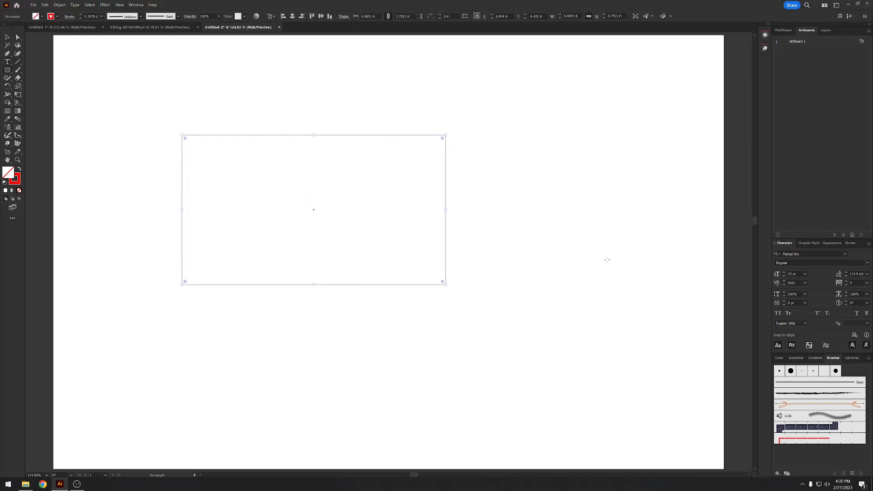
left_click(824, 441)
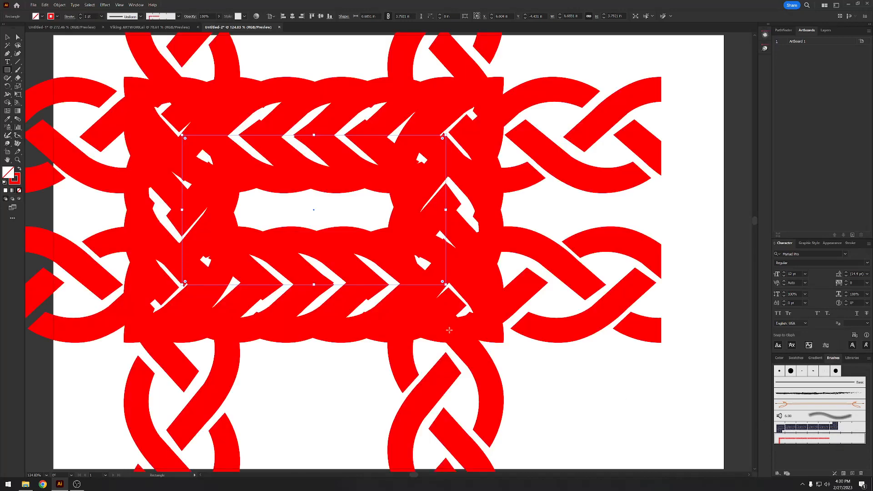
- Set the braided rectangle's stroke weight to 0.25 pt
left_click(850, 243)
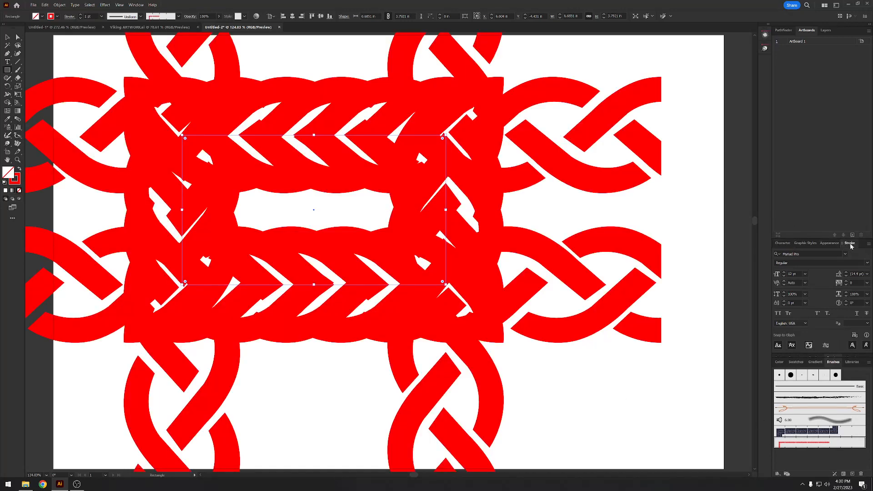
left_click(820, 254)
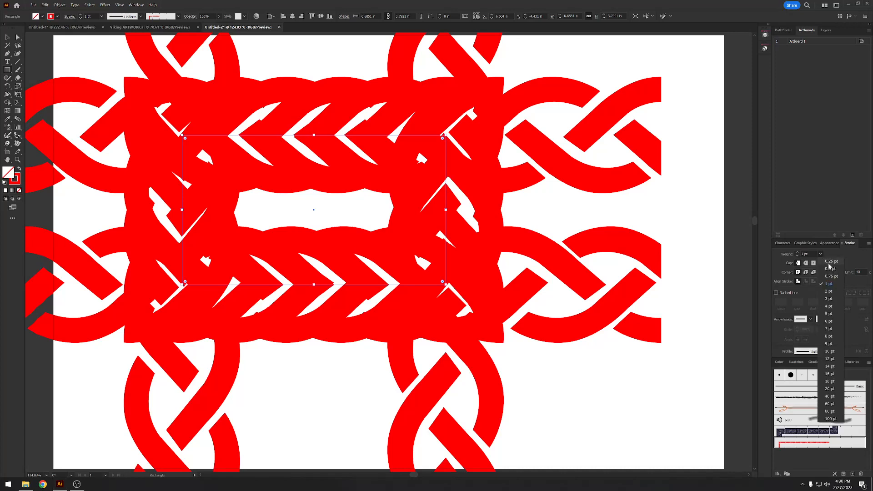
left_click(849, 243)
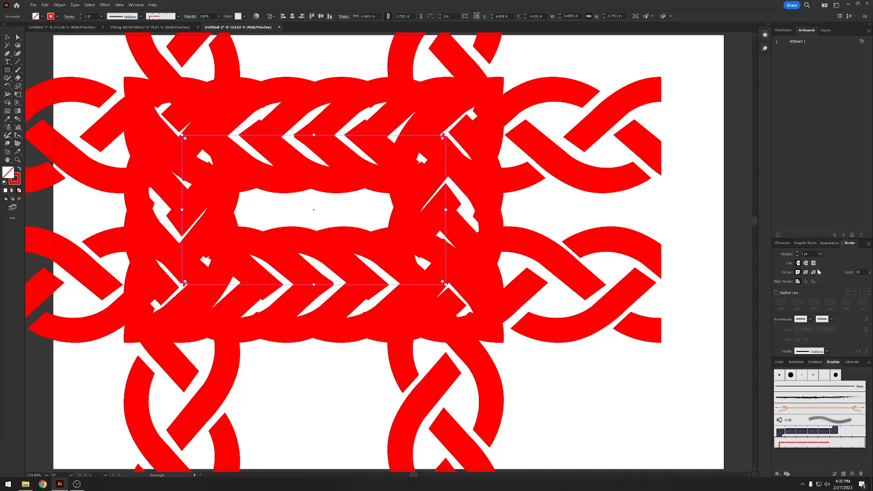
left_click(820, 254)
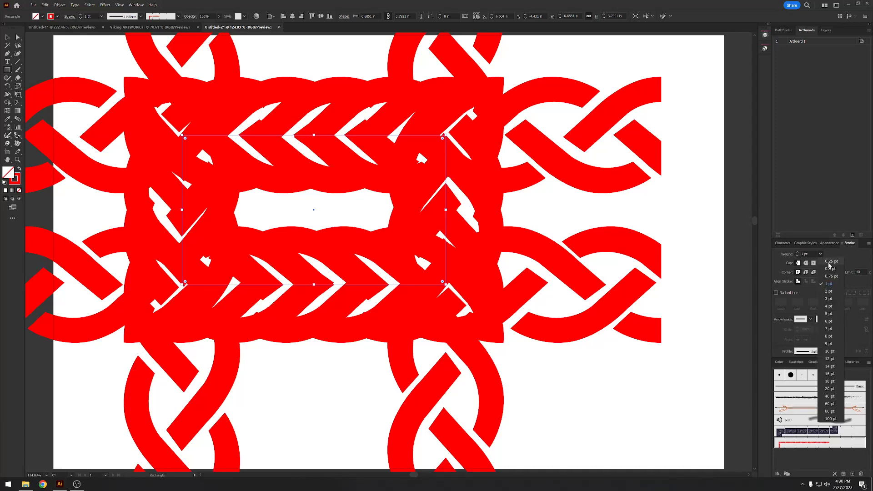
left_click(807, 262)
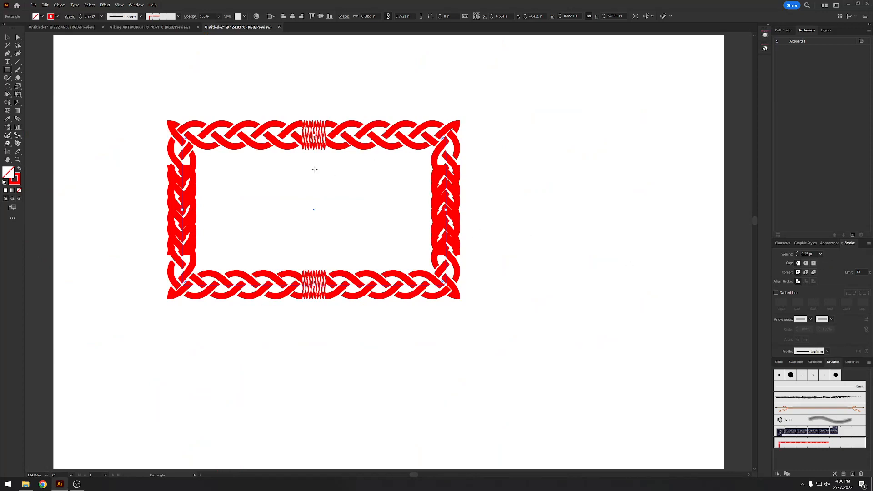
- Set the braided rectangle's stroke weight to 0.05 pt
key("v")
scroll(271, 95, "down", 3)
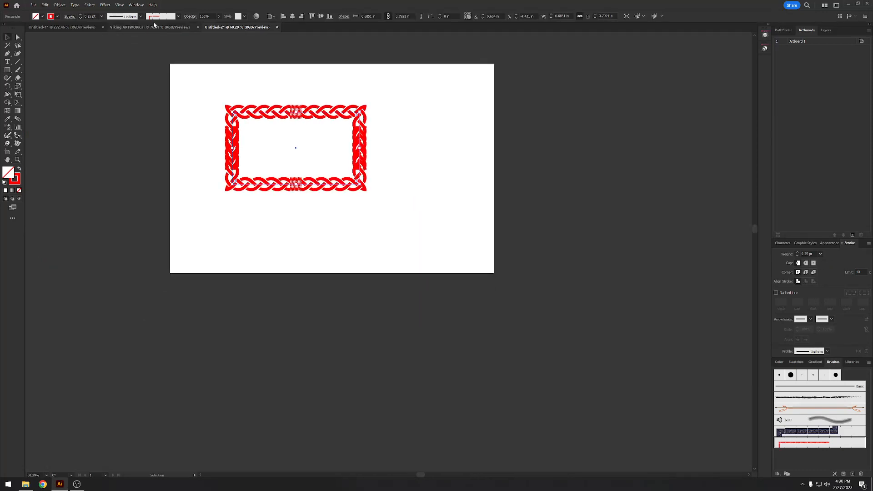
left_click(89, 15)
type("0")
key("Return")
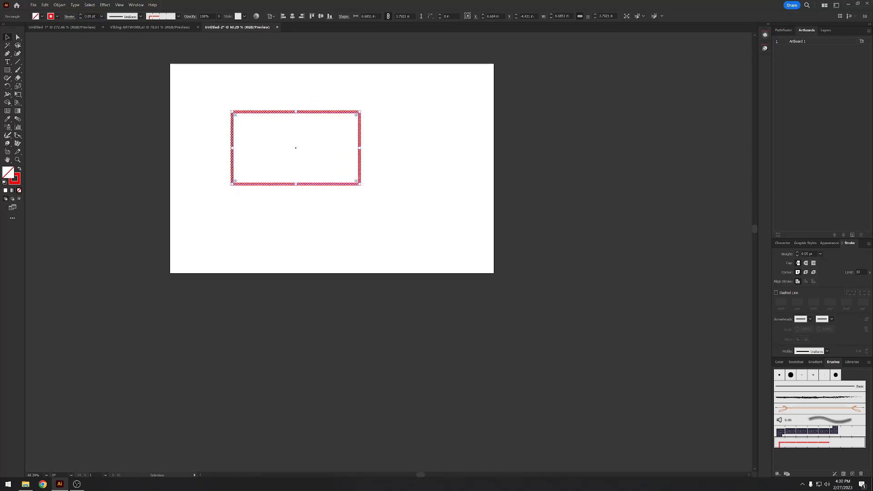
- Examine the rectangle's braided edges and corners up close to check how the pattern follows the path
left_click(302, 120)
key("z")
left_click_drag(274, 129, 363, 114)
left_click_drag(358, 110, 366, 144)
key("v")
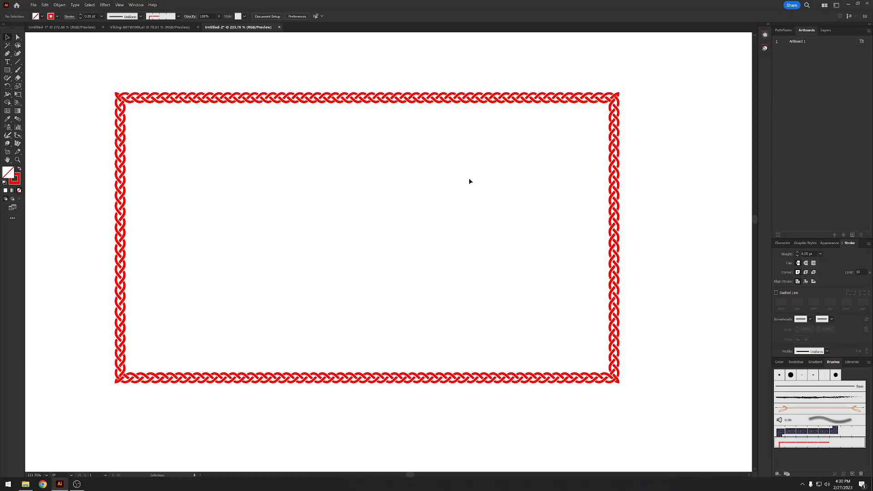
key("z")
left_click_drag(548, 187, 574, 174)
key("v")
left_click(507, 116)
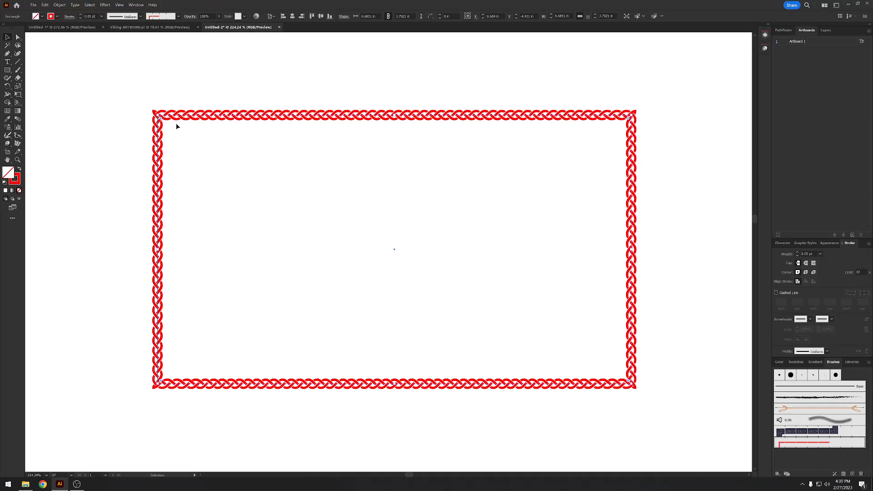
left_click(238, 211)
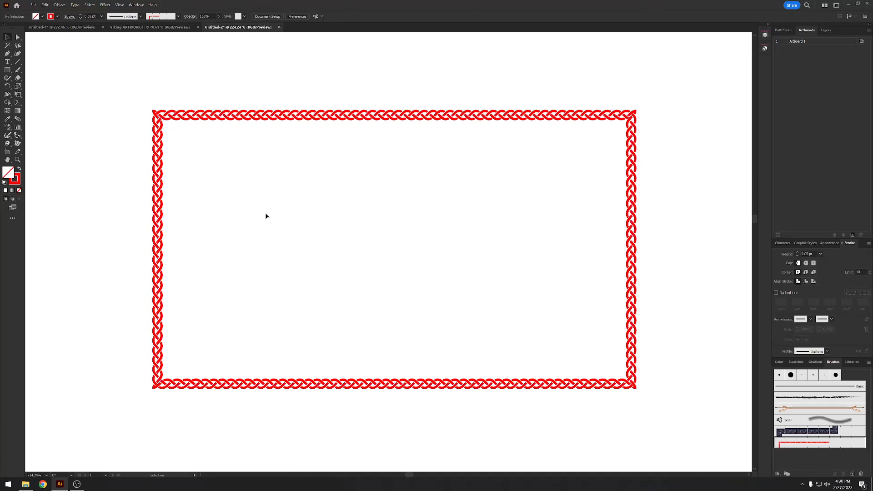
- Draw a closed triangle inside the braided rectangle with the Pen tool and apply the red braid pattern brush to it
key("p")
left_click(279, 261)
left_click(521, 147)
left_click(546, 321)
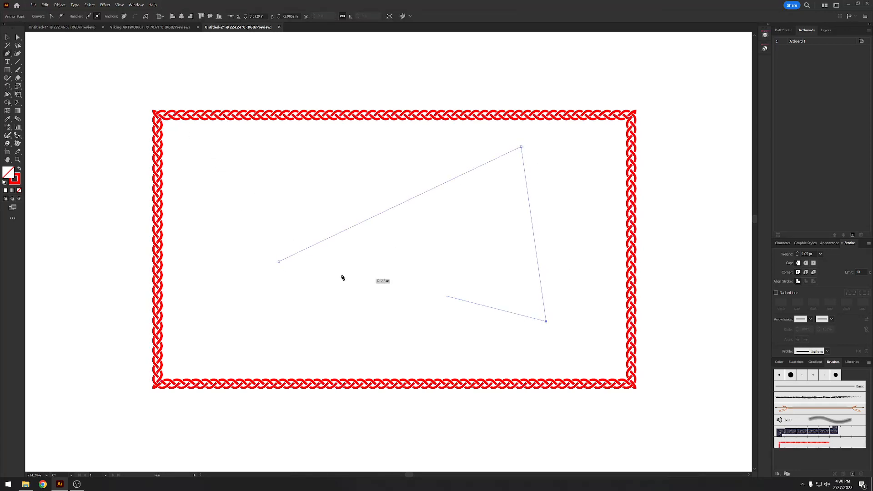
left_click(279, 262)
left_click(808, 447)
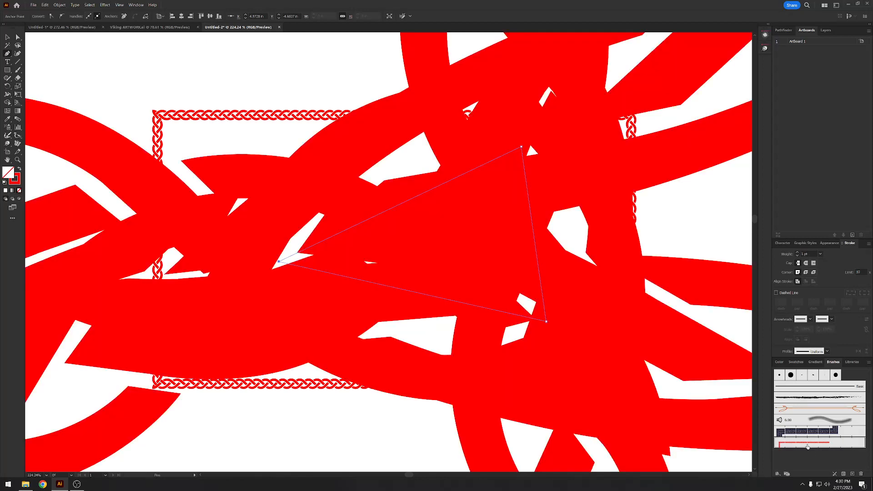
- Reduce the braided triangle's stroke weight to 0.25 pt and further to 0.05 pt
left_click(820, 253)
left_click(826, 259)
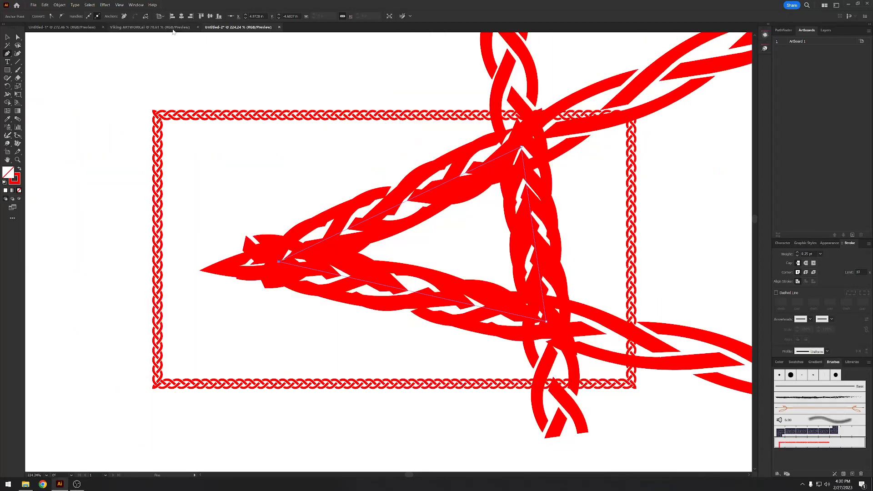
key("v")
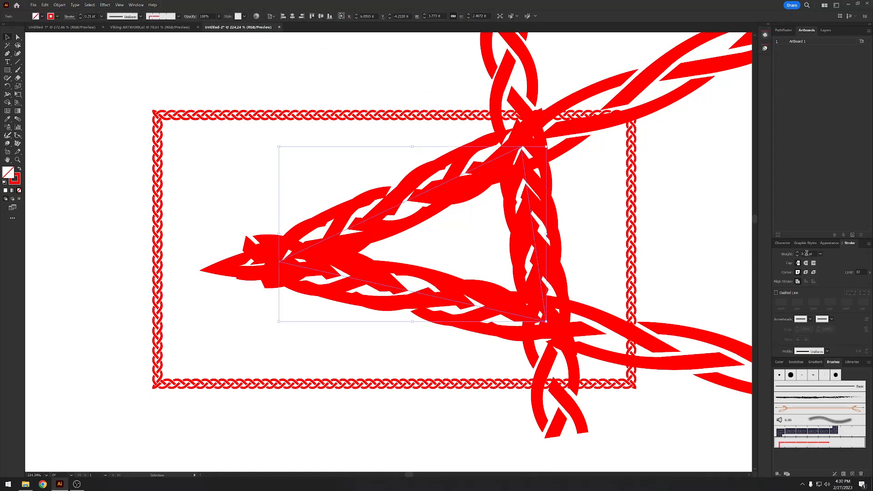
left_click(806, 254)
type("0.05 pt")
key("Return")
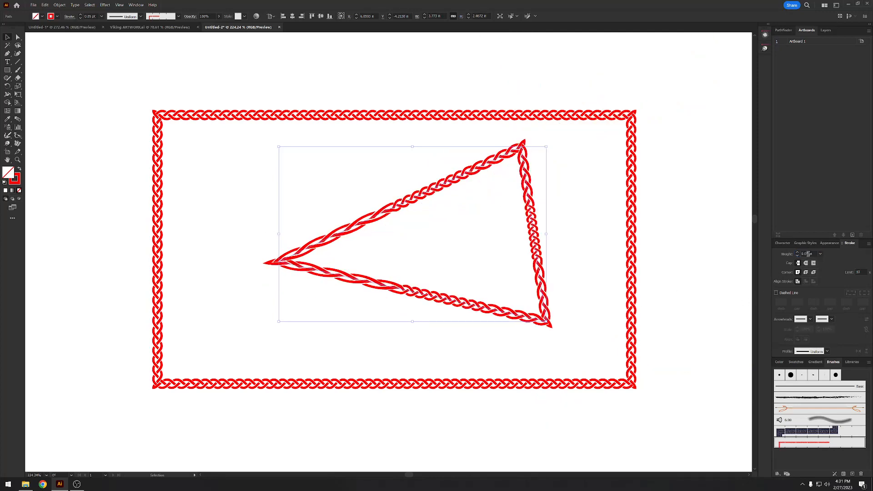
- Set the braided triangle's stroke weight to 0.025 pt
left_click(807, 254)
type("0.025 pt")
key("Return")
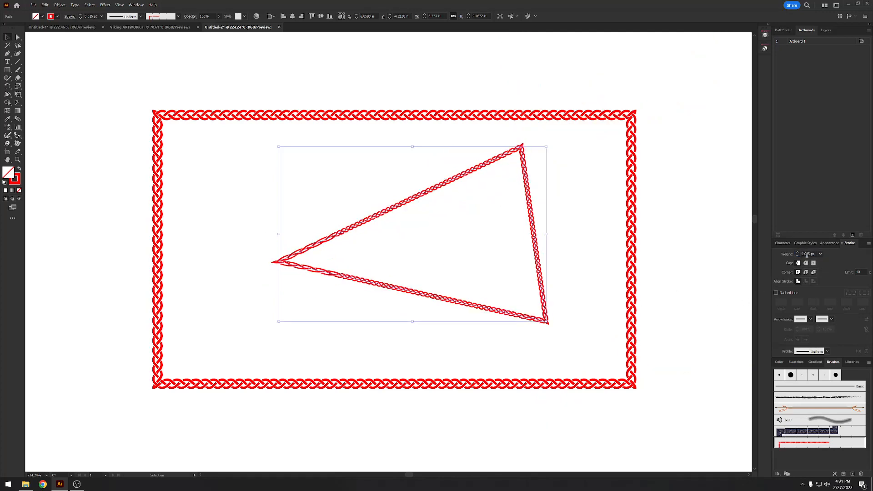
- Slightly round the sharp left corner of the braided triangle with its live corner control so the braid turns smoothly
left_click(350, 249)
left_click_drag(372, 246, 403, 249)
left_click_drag(403, 249, 402, 249)
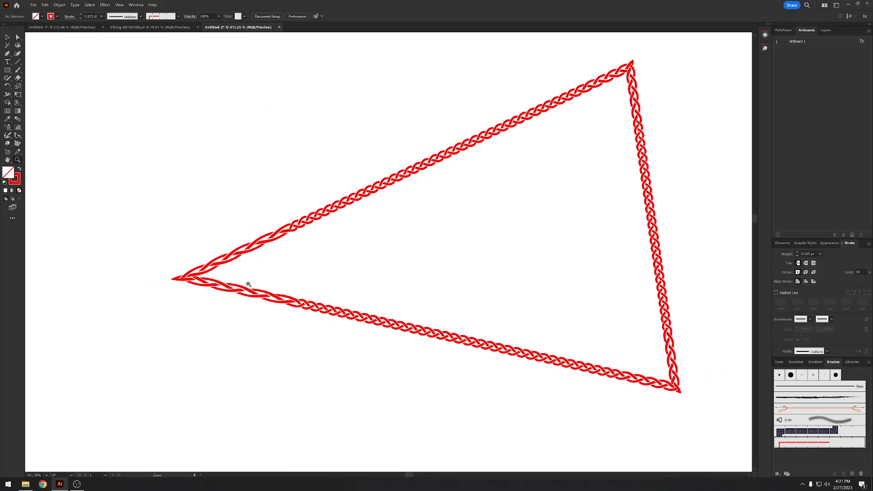
key("a")
left_click(187, 279)
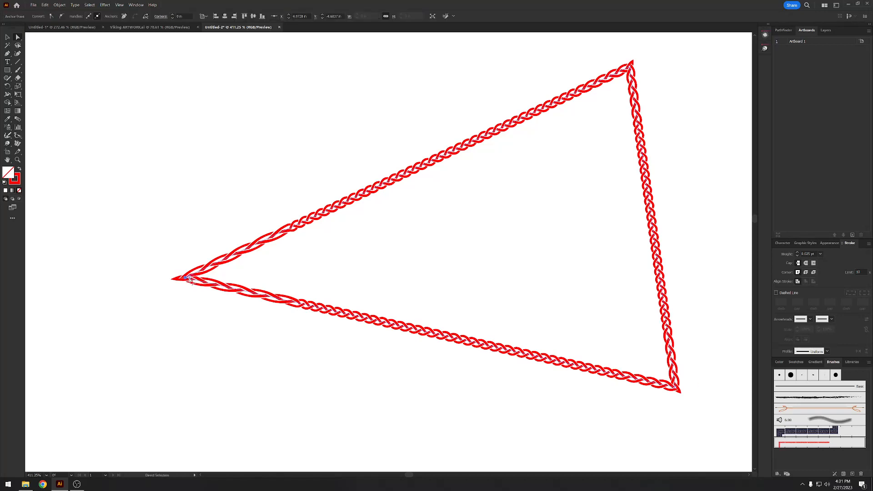
left_click(185, 279)
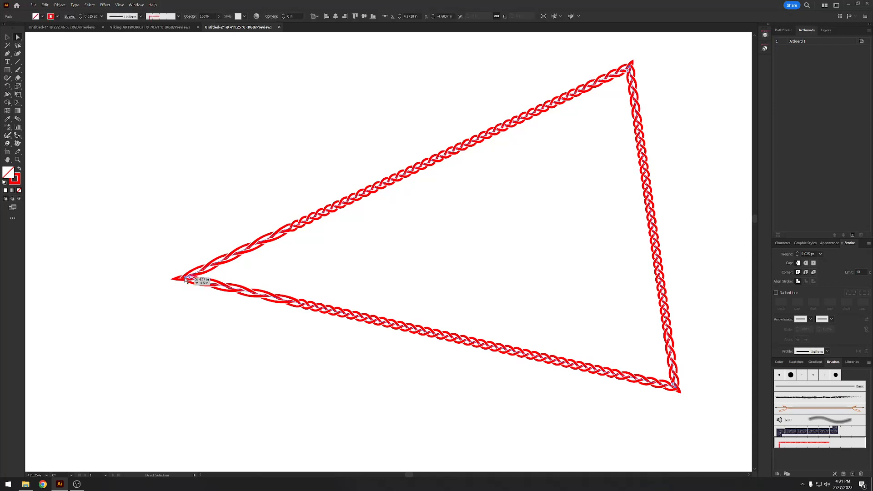
left_click(185, 279)
scroll(186, 278, "up", 6)
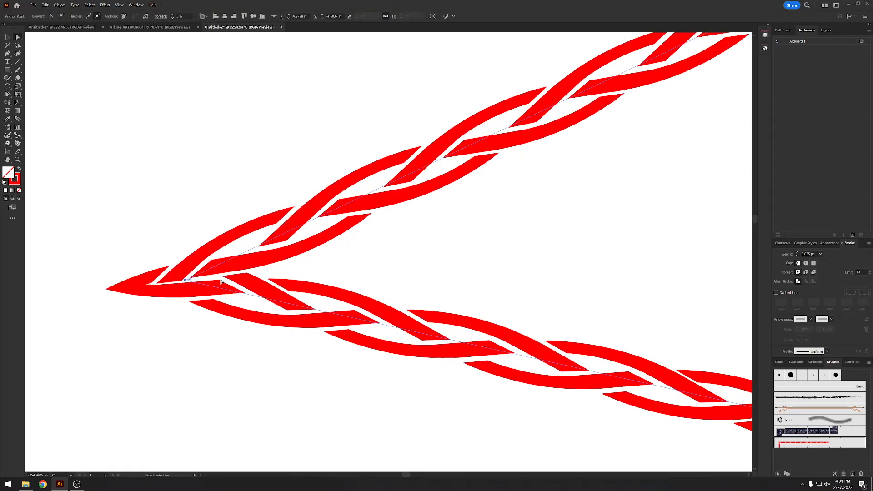
left_click_drag(188, 281, 281, 268)
key("z")
left_click_drag(421, 268, 156, 251)
left_click_drag(337, 251, 298, 256)
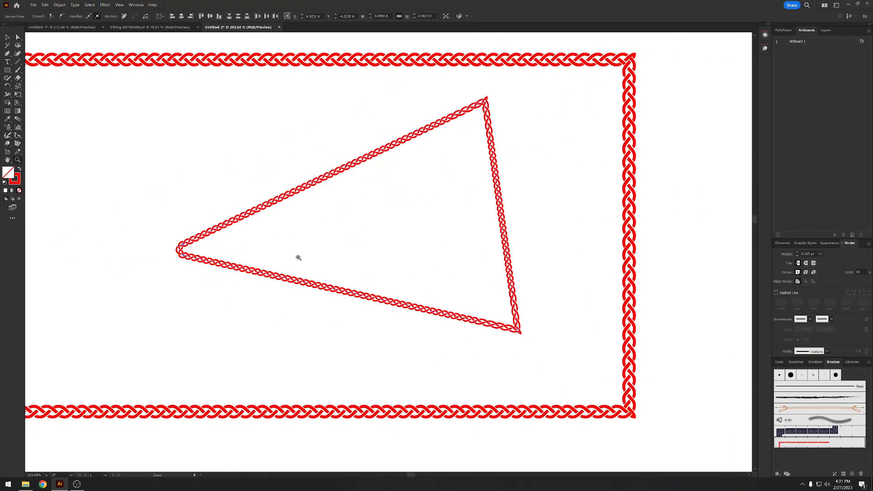
- Round the braided triangle's upper corner with a large radius and place an anchor point on its right side
key("v")
key("a")
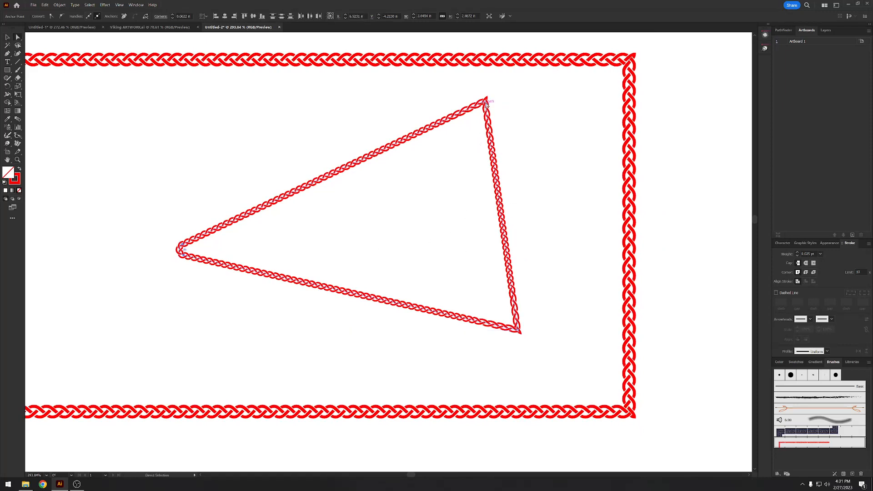
left_click_drag(485, 104, 432, 195)
left_click(518, 332)
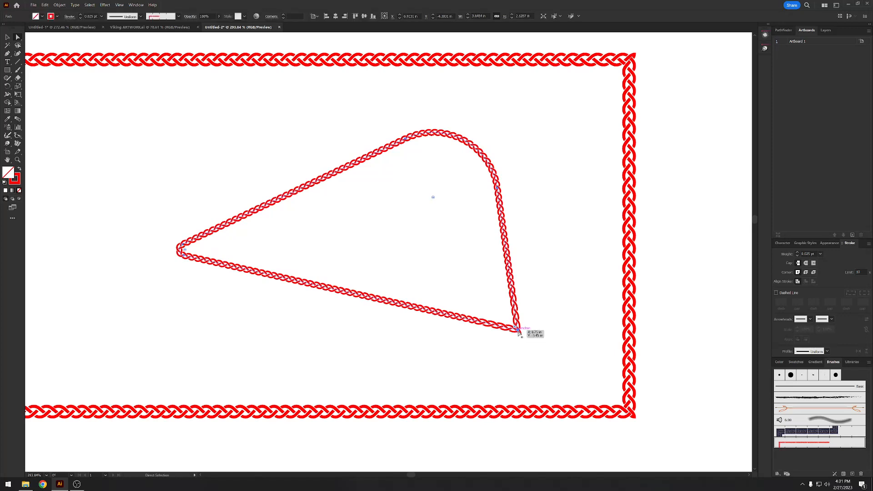
key("p")
left_click(504, 238)
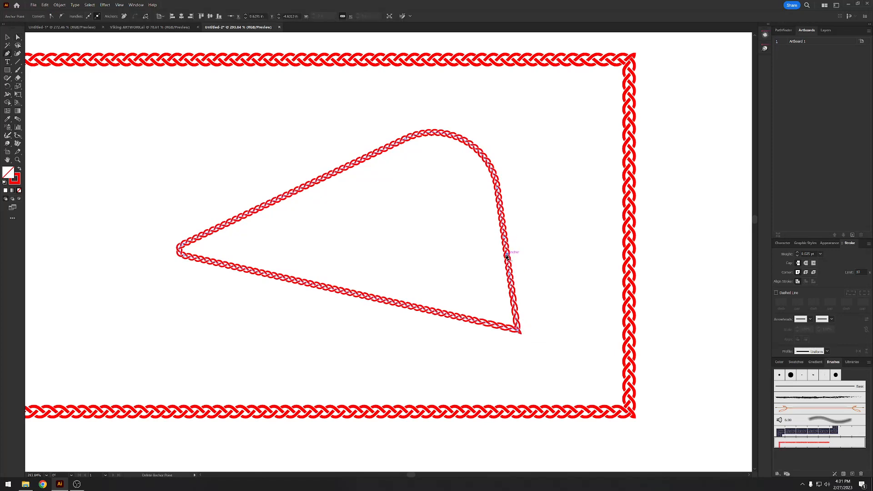
mouse_move(508, 253)
left_mouse_down()
mouse_move(577, 253)
mouse_move(491, 254)
mouse_move(504, 257)
left_mouse_up()
- Delete the braided triangle inside the rectangle
scroll(504, 256, "down", 5)
key("v")
key("Delete")
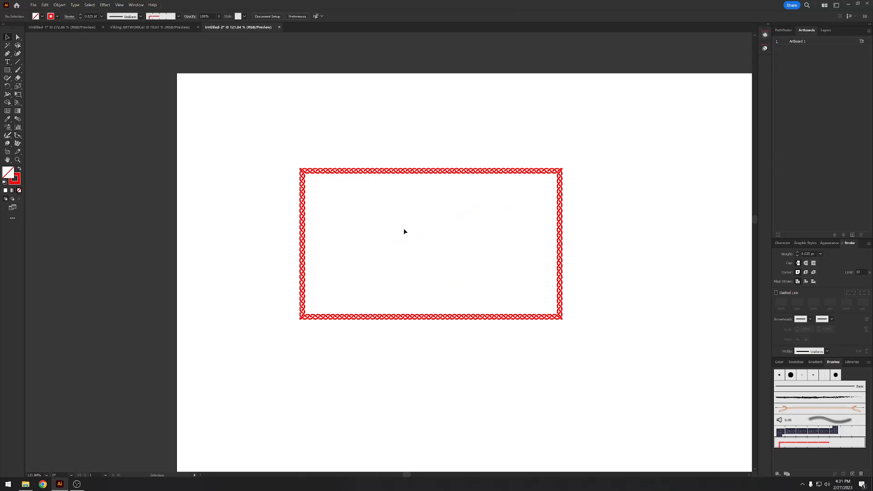
- Draw a rectangle about 7 by 4.1 in around the braided border, extending slightly beyond it on all sides
scroll(527, 228, "up", 4)
left_click_drag(512, 227, 566, 192)
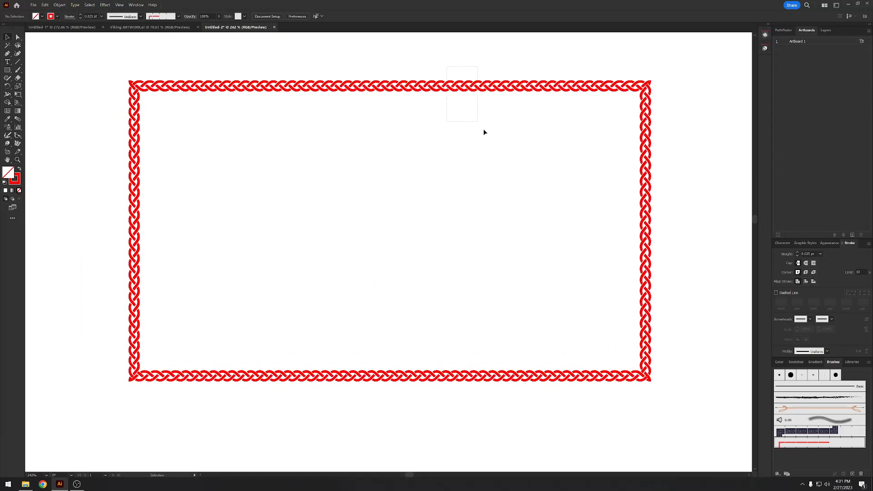
key("ctrl+a")
left_click(9, 71)
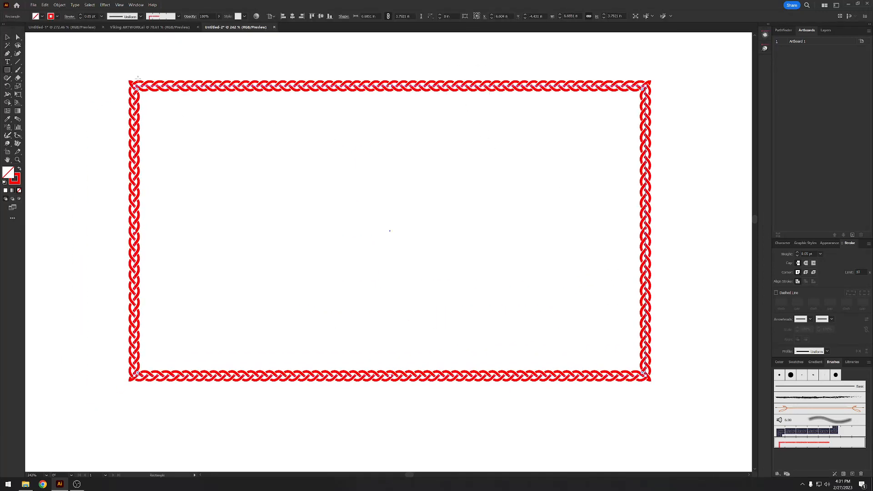
left_click_drag(121, 72, 660, 389)
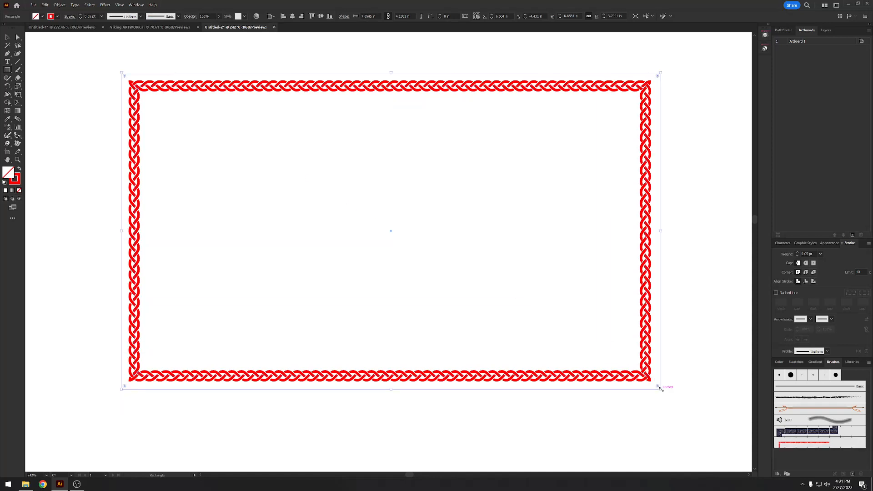
- Give the new outer rectangle a black fill with no stroke and send it behind the braided border
left_click(780, 362)
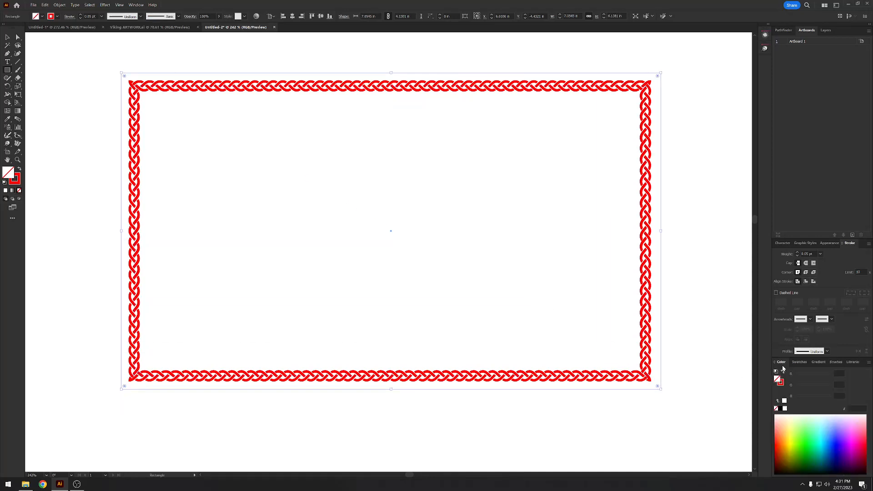
left_click(796, 427)
left_click(780, 408)
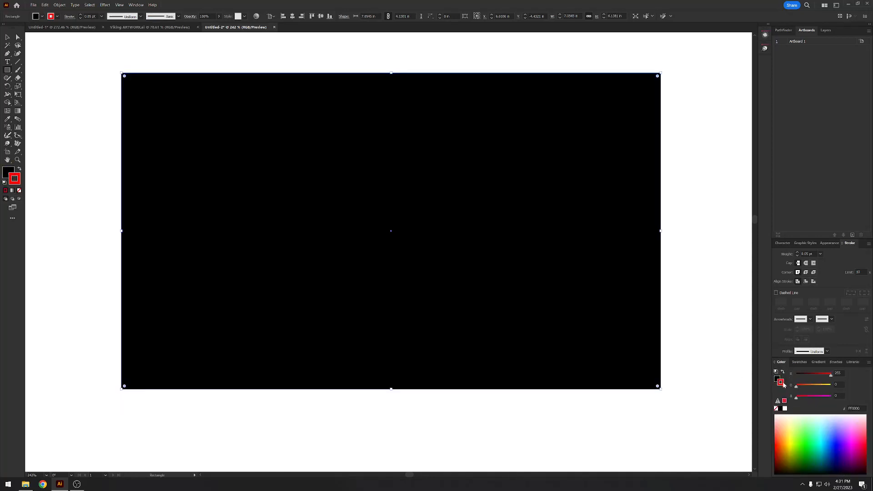
right_click(595, 313)
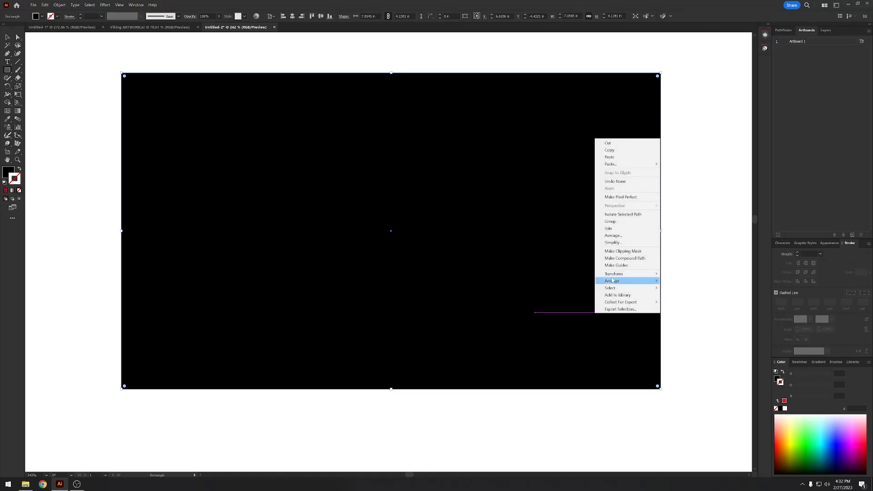
mouse_move(621, 282)
left_click(682, 302)
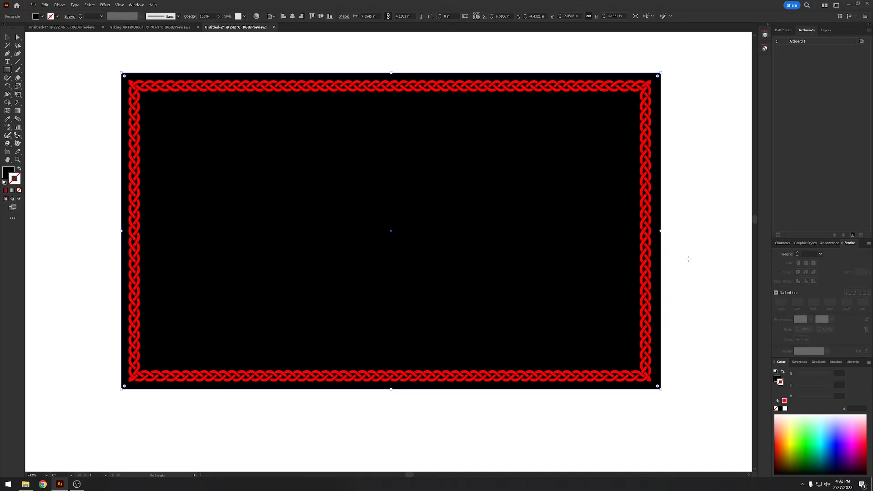
- Expand the appearance of the braided rectangle so its pattern brush stroke turns into editable shapes
key("v")
left_click(644, 188)
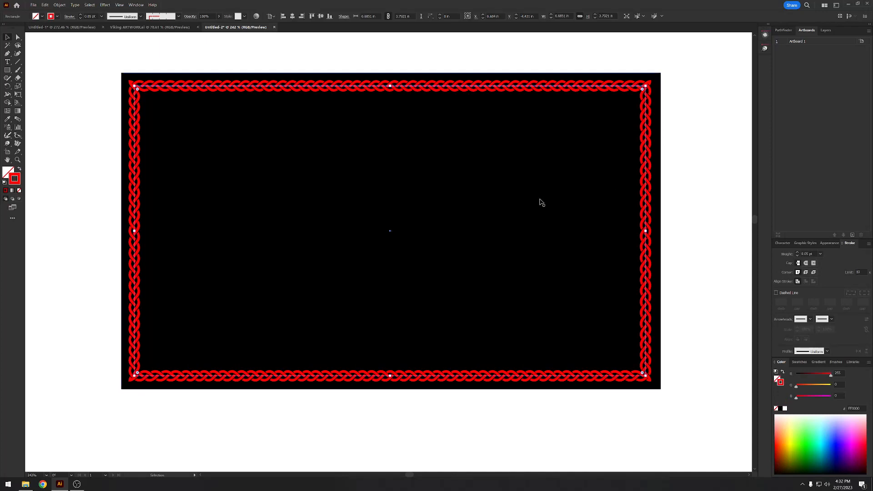
left_click(59, 5)
left_click(78, 94)
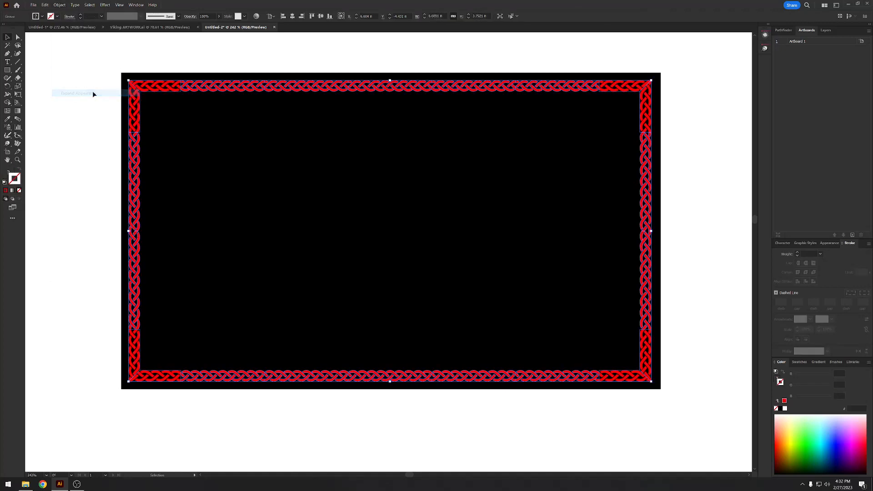
- Merge the expanded braid pieces into clean shapes with the Pathfinder Merge operation
left_click(174, 57)
left_click(164, 92)
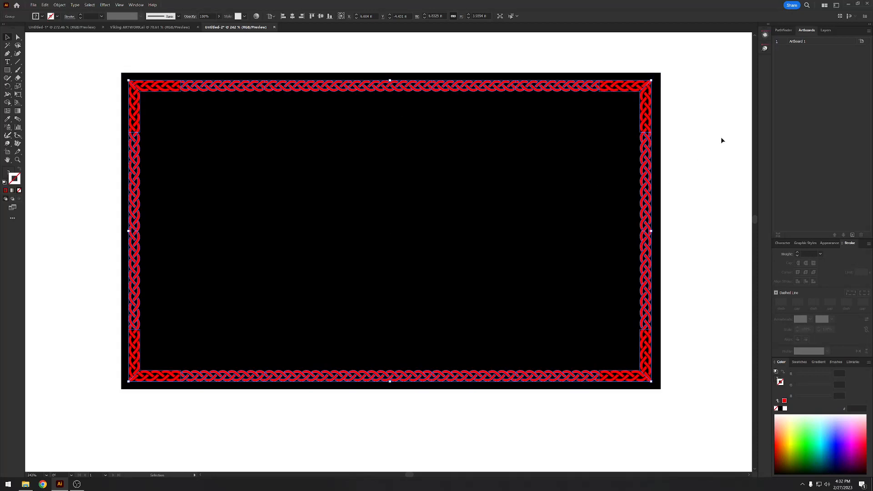
left_click(783, 31)
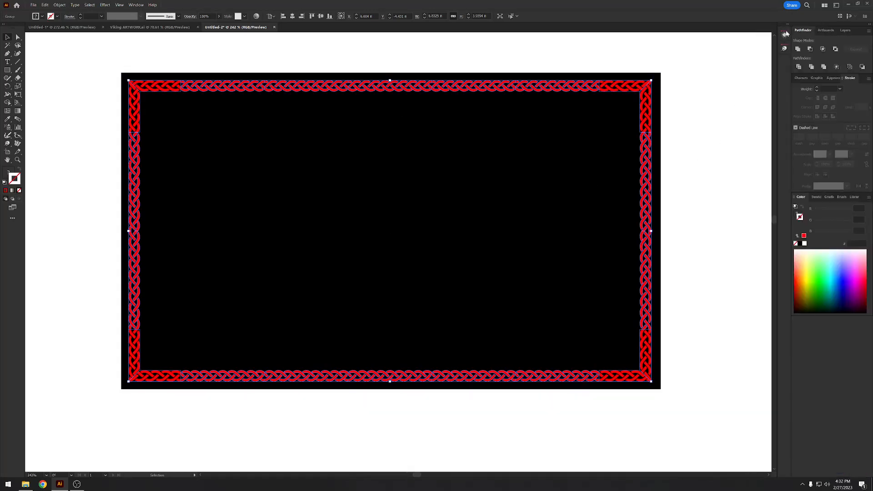
left_click(825, 68)
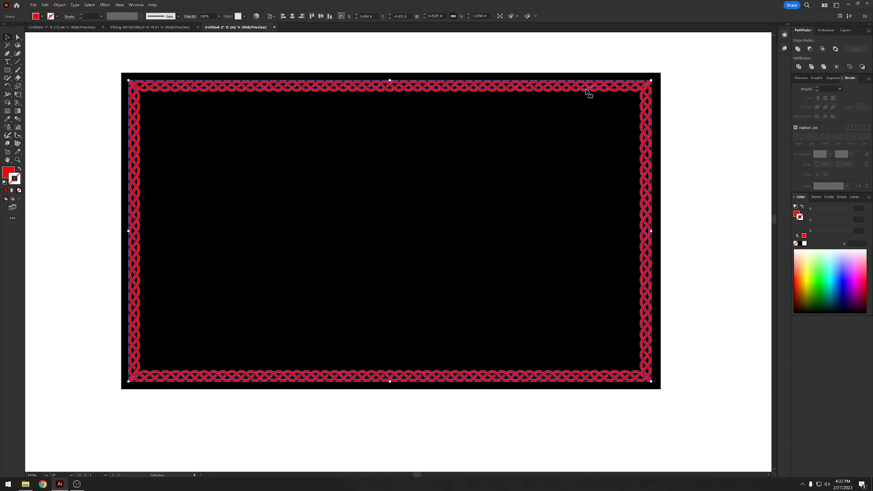
- Isolate the merged border group, select all its red pieces with the Magic Wand and invert the selection
double_click(586, 91)
key("z")
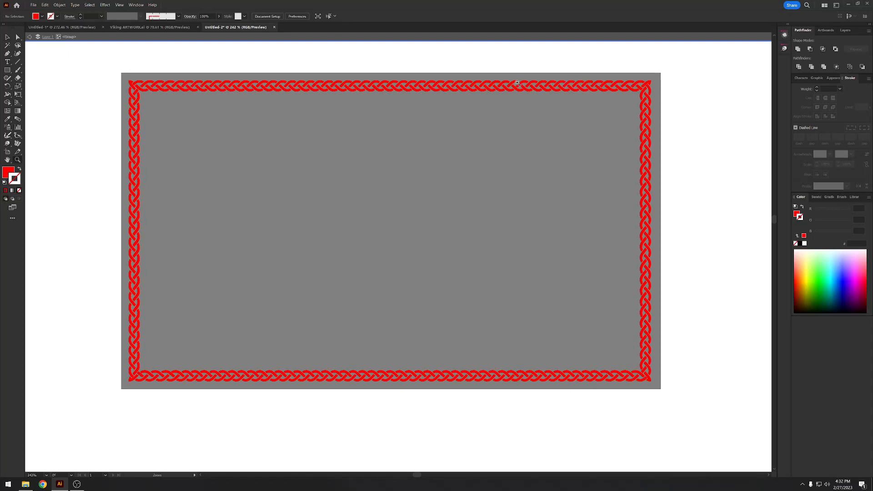
left_click(517, 83)
key("v")
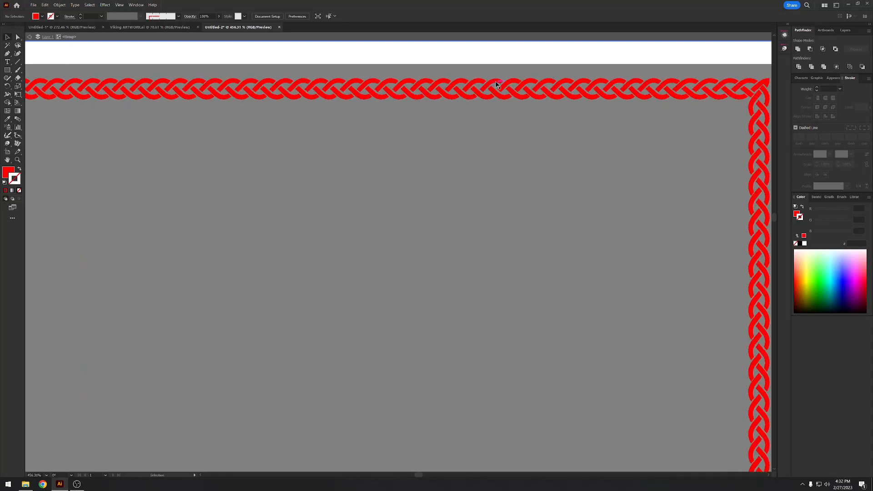
key("y")
left_click(495, 83)
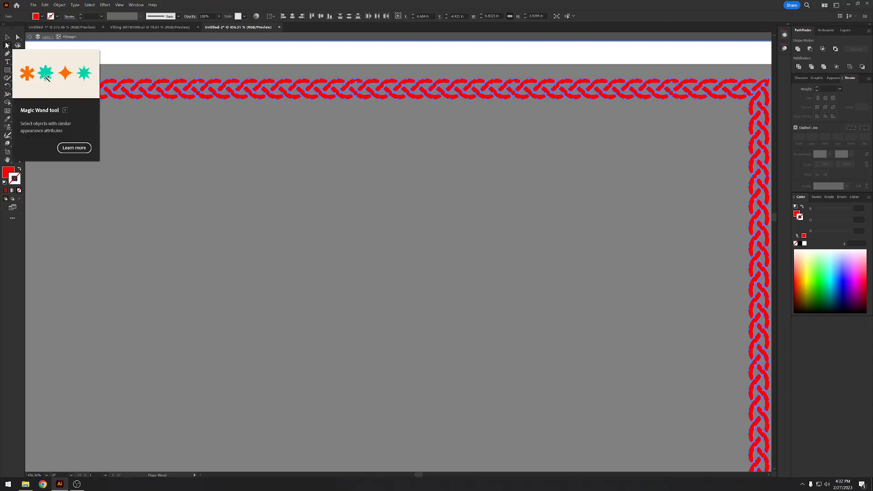
left_click(85, 4)
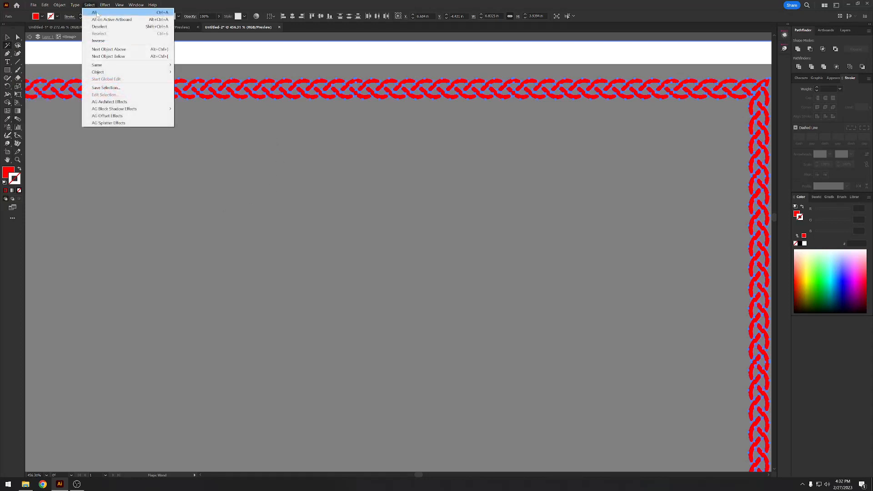
left_click(98, 41)
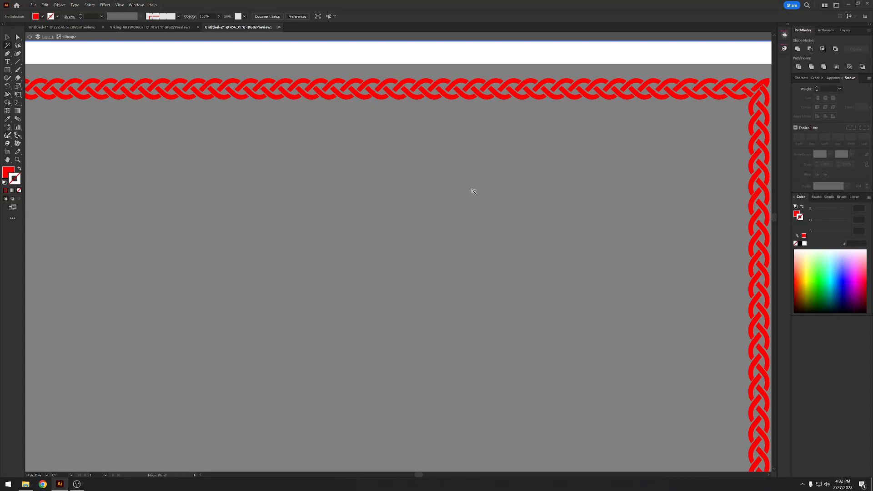
- Check the whole merged border for stray pieces in isolation mode and return to the full artwork
key("z")
left_click_drag(474, 191, 402, 188)
left_click_drag(356, 187, 377, 197)
left_click_drag(378, 197, 394, 177)
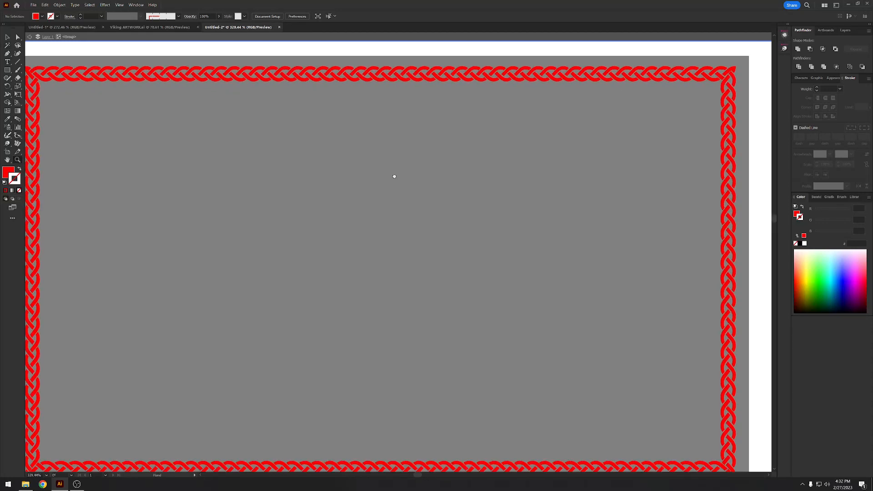
scroll(394, 177, "down", 1)
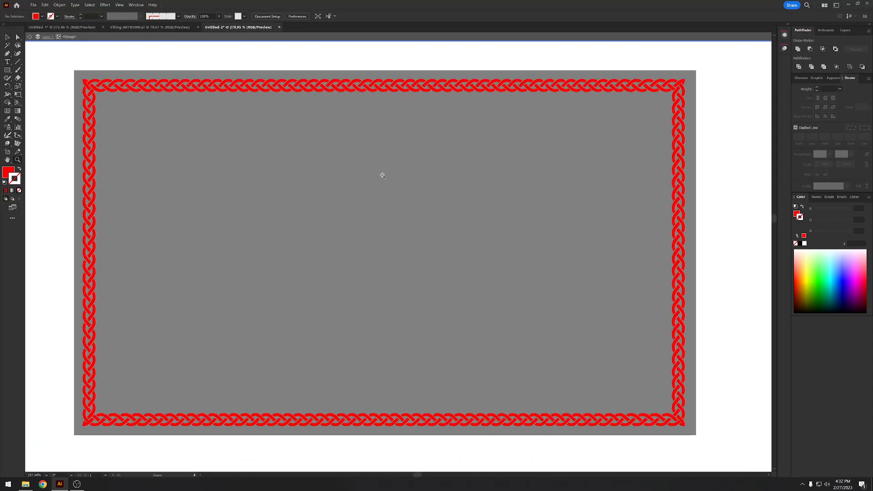
left_click(406, 85)
left_click_drag(53, 54, 743, 467)
left_click_drag(742, 467, 742, 465)
double_click(716, 415)
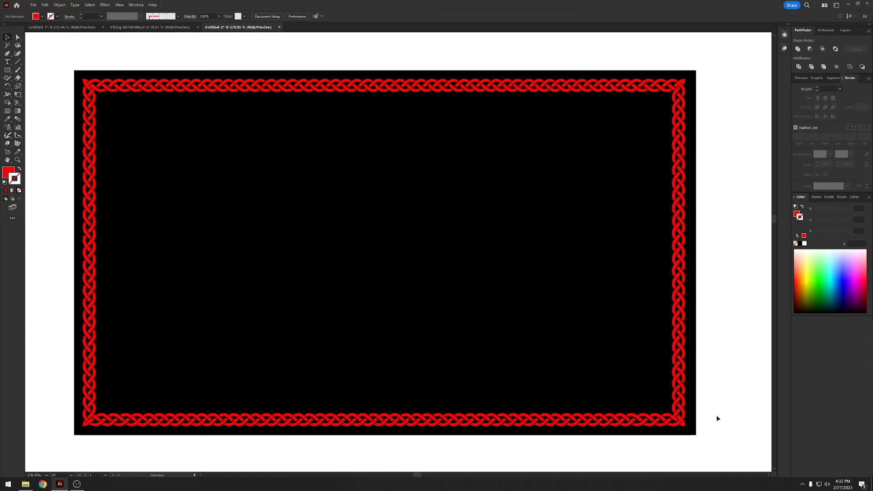
- Add a red FF0000 stroke to the merged border group and set its weight to 0.05 pt
left_click(686, 367)
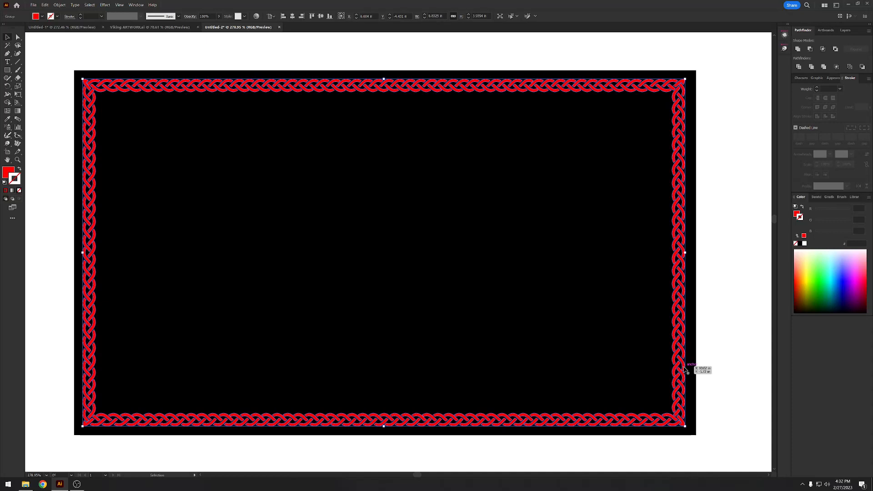
left_click(804, 236)
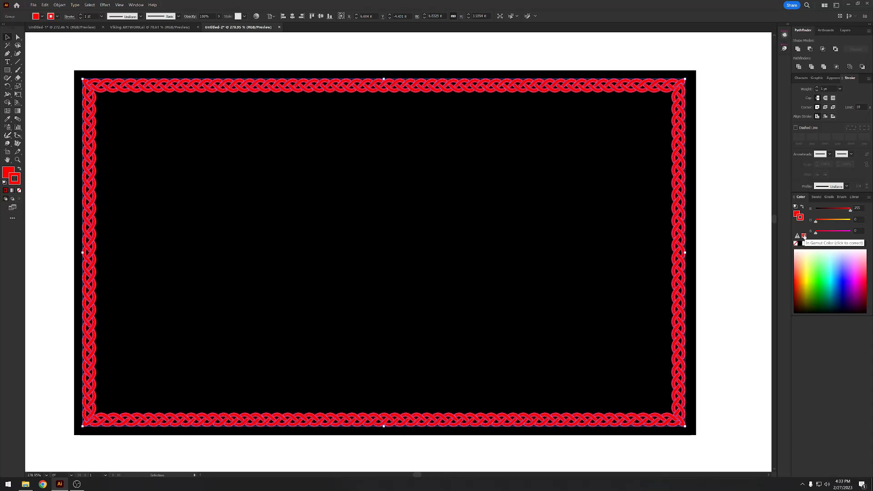
left_click(827, 88)
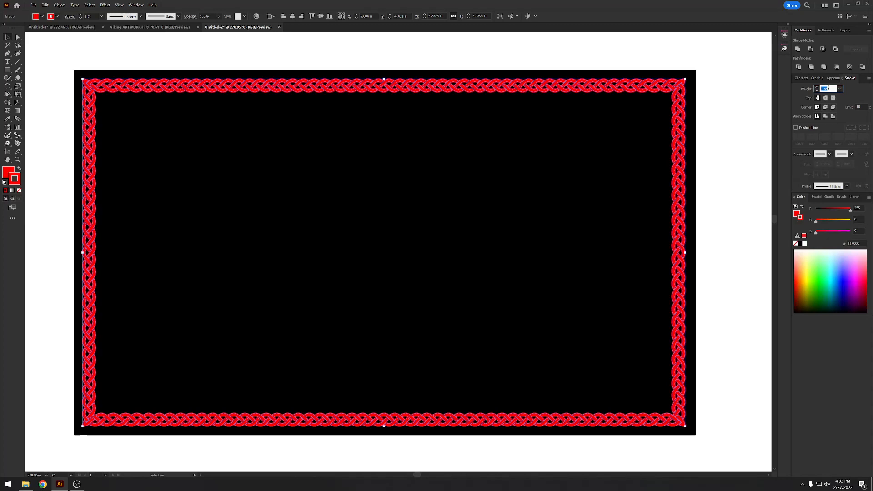
type("0.05")
key("Return")
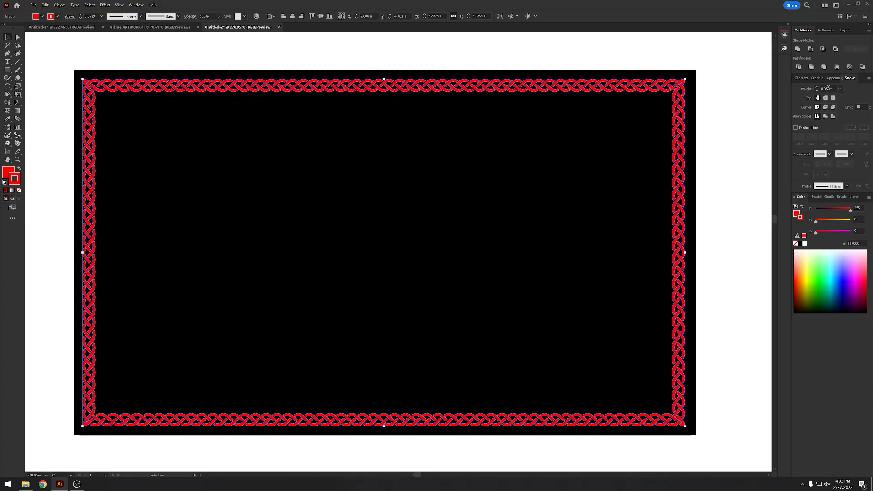
- Reduce the merged border's stroke weight to 0.025 pt and deselect it
left_click(826, 89)
type("25")
key("Return")
left_click(730, 150)
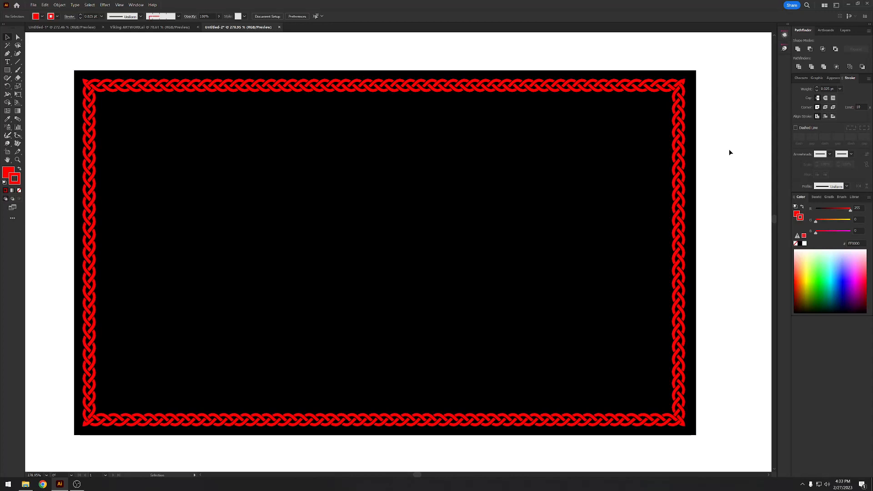
- Expand the braided border's fill and stroke, and combine the resulting pieces with the Pathfinder Merge operation
left_click(678, 131)
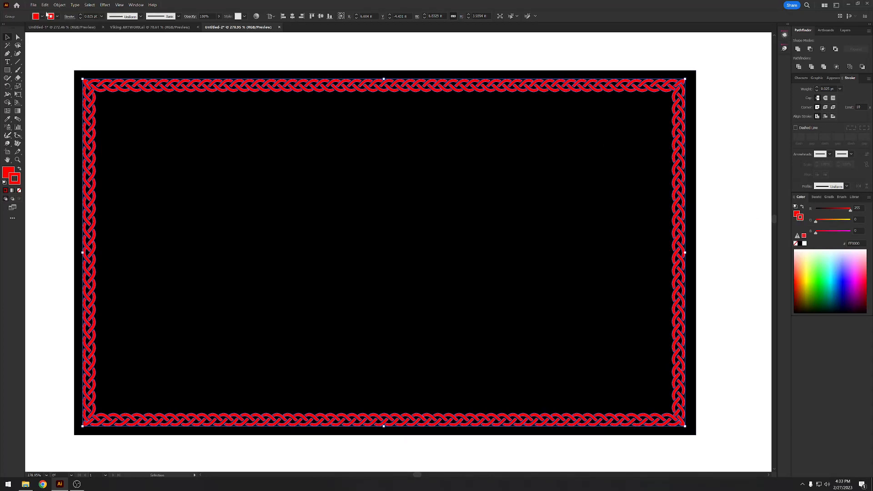
left_click(59, 5)
left_click(73, 86)
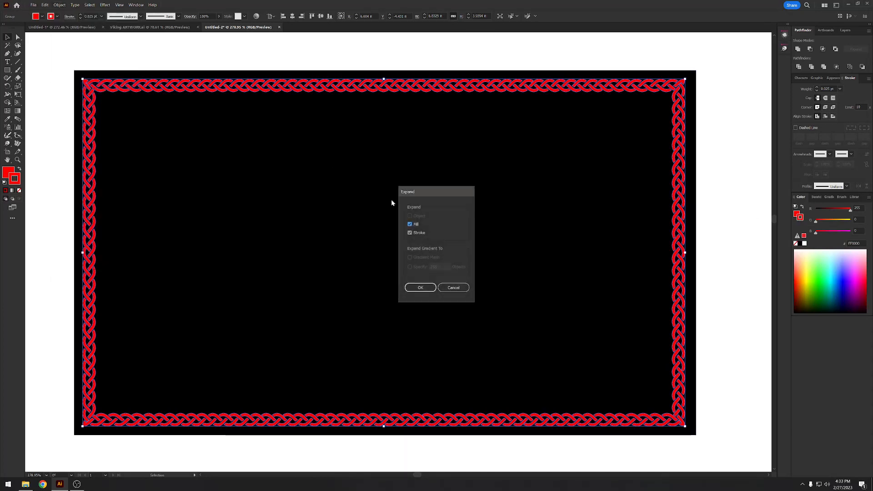
left_click(421, 289)
left_click(742, 152)
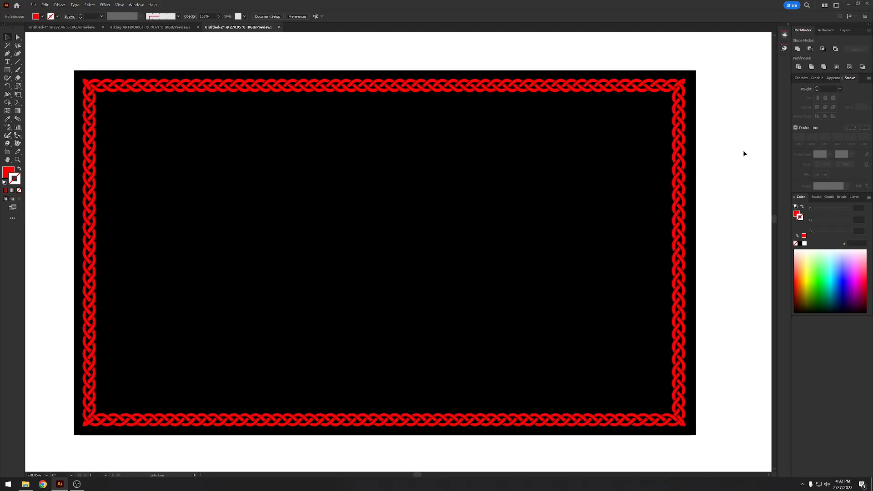
left_click(677, 114)
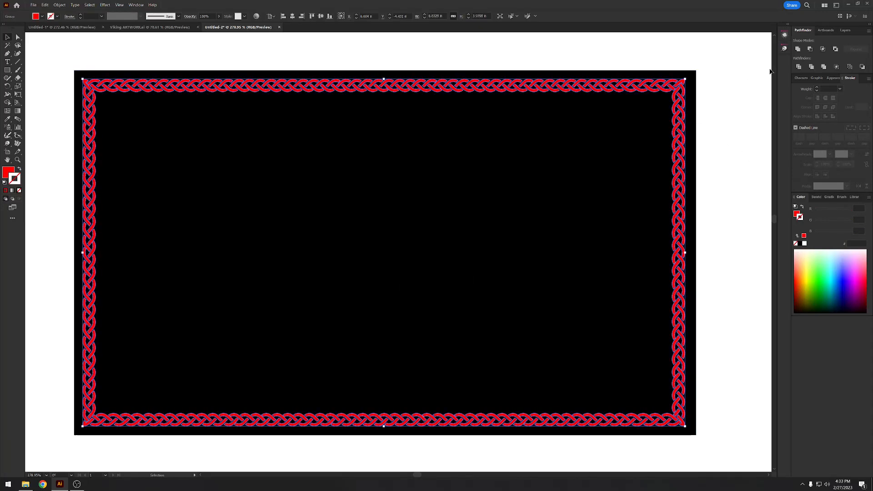
left_click(824, 67)
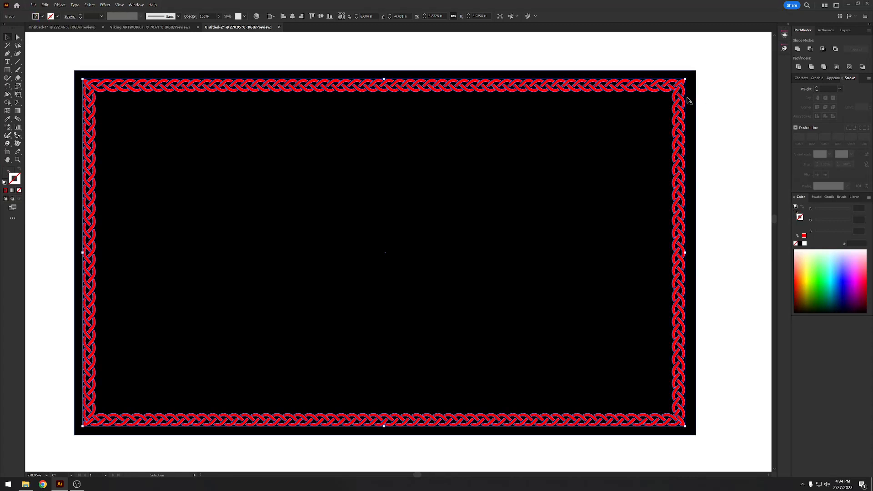
- Isolate the merged border group, select its red pieces with the Magic Wand, invert the selection and delete the leftover unfilled pieces
double_click(684, 102)
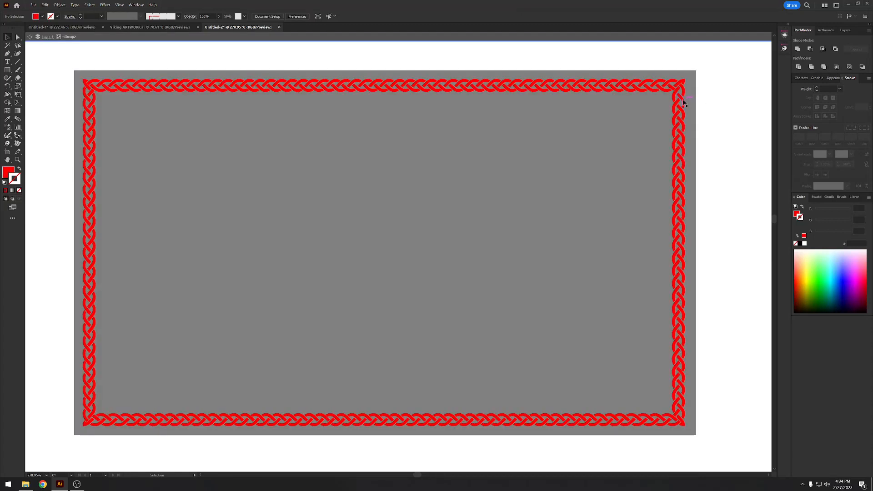
key("y")
left_click(684, 102)
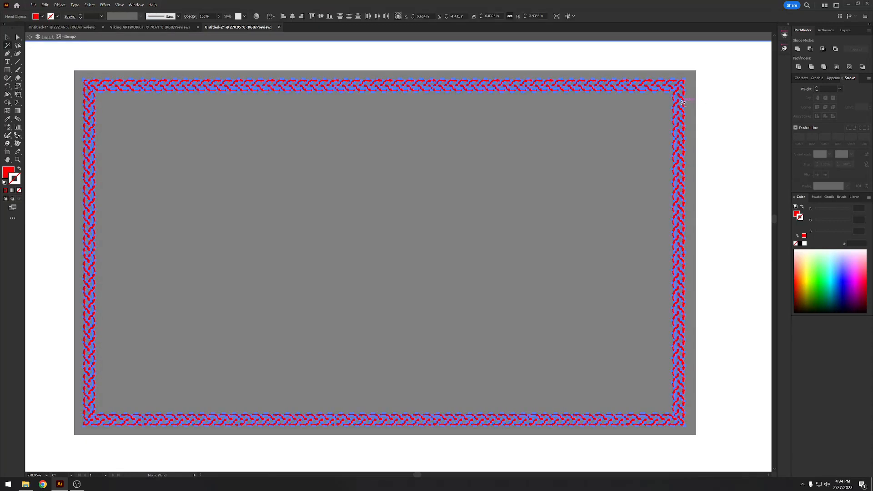
left_click(89, 6)
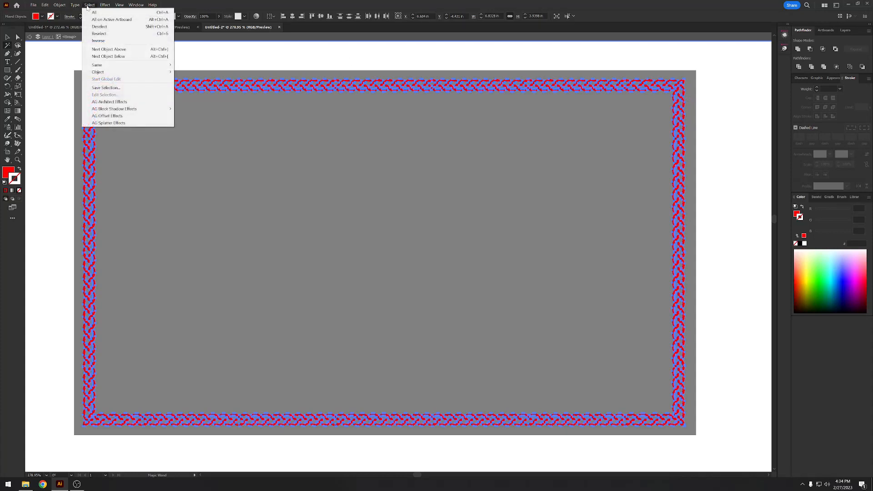
left_click(99, 41)
key("v")
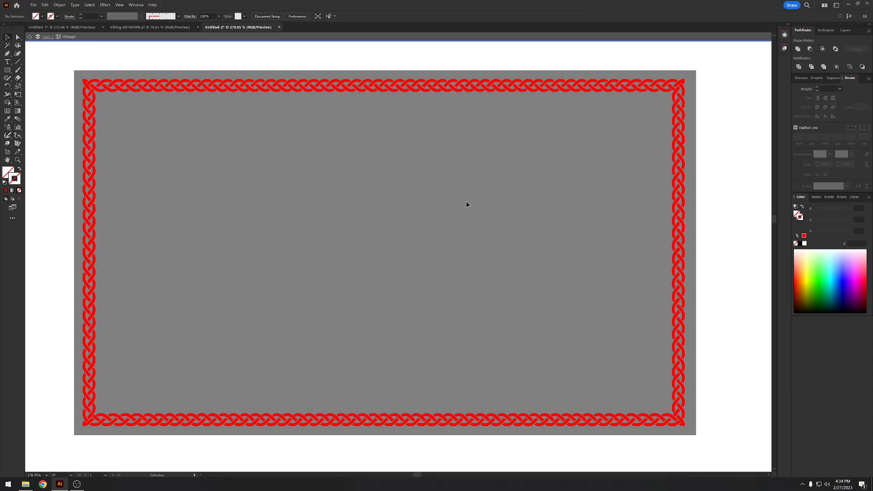
double_click(465, 202)
left_click(474, 92)
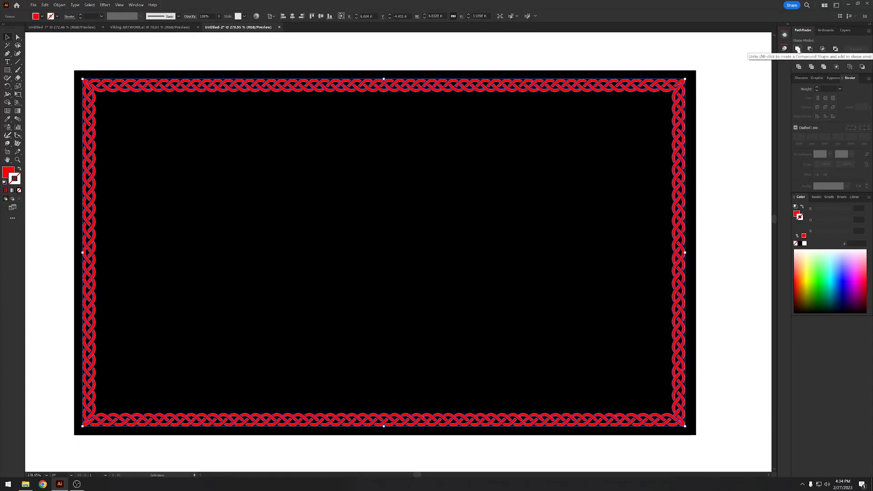
left_click(728, 140)
left_click_drag(712, 142, 506, 165)
key("ctrl+z")
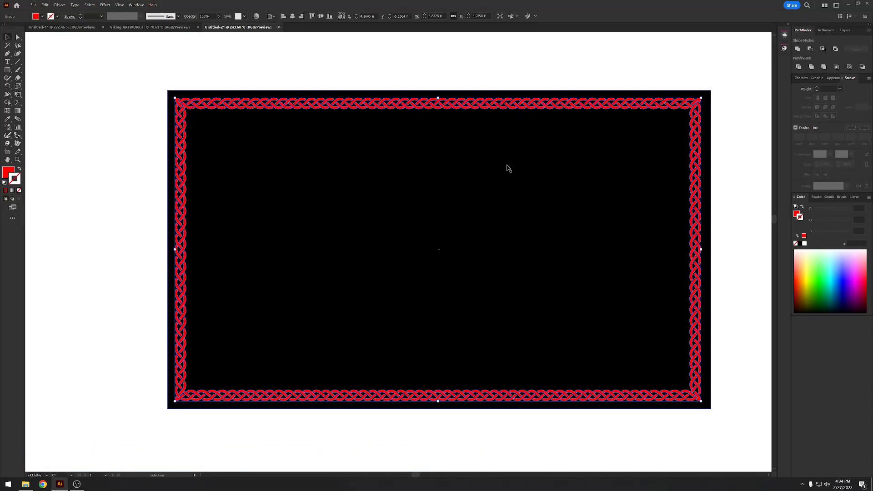
left_click_drag(458, 99, 440, 98)
left_click(481, 80)
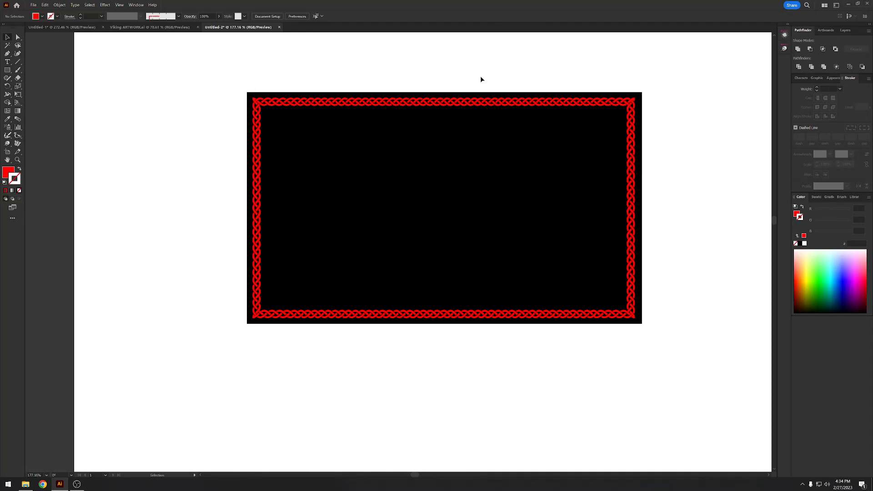
- Scale the front black rectangle down inside the braided border to about 5.8 by 3.4 in and fill it with sampled white
left_click(520, 271)
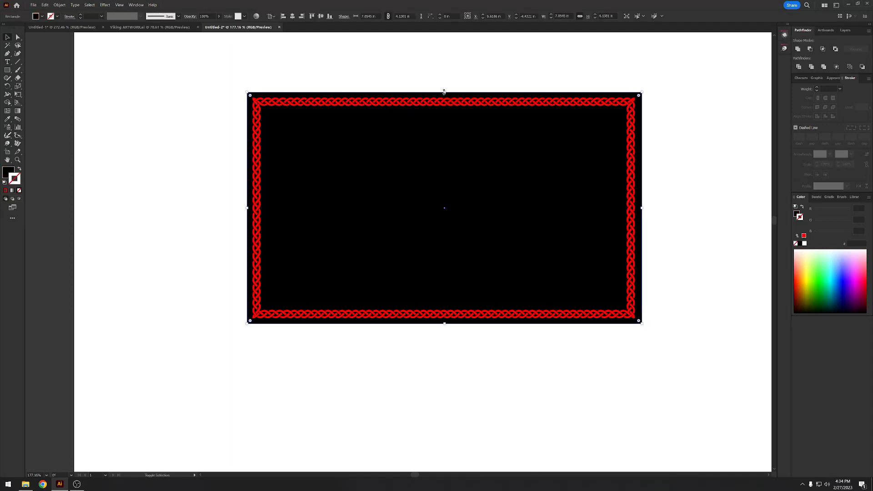
left_click_drag(444, 93, 449, 114)
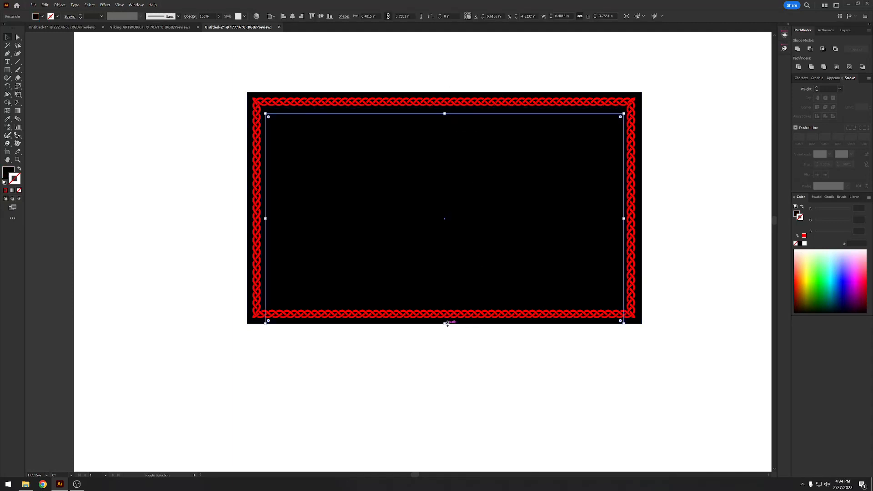
left_click_drag(445, 320, 443, 305)
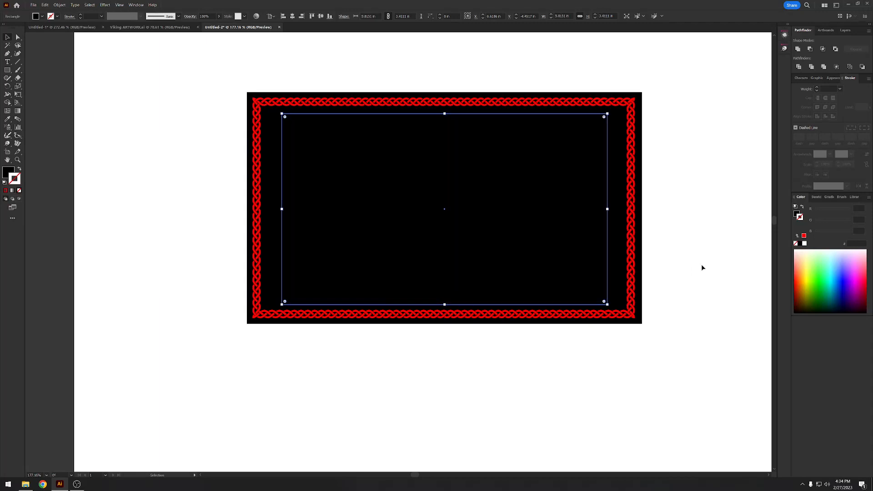
key("i")
left_click(699, 263)
key("v")
- Clear the braided border and both rectangles from the artboard
left_click_drag(698, 263, 423, 219)
key("ctrl+x")
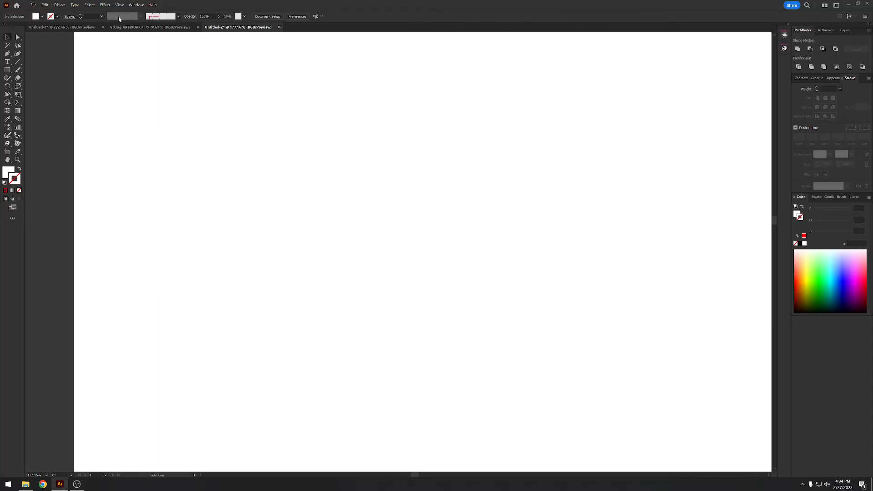
- Copy the large rectangle filled with the red knot pattern from the Viking ARTWORK.ai document
left_click(84, 26)
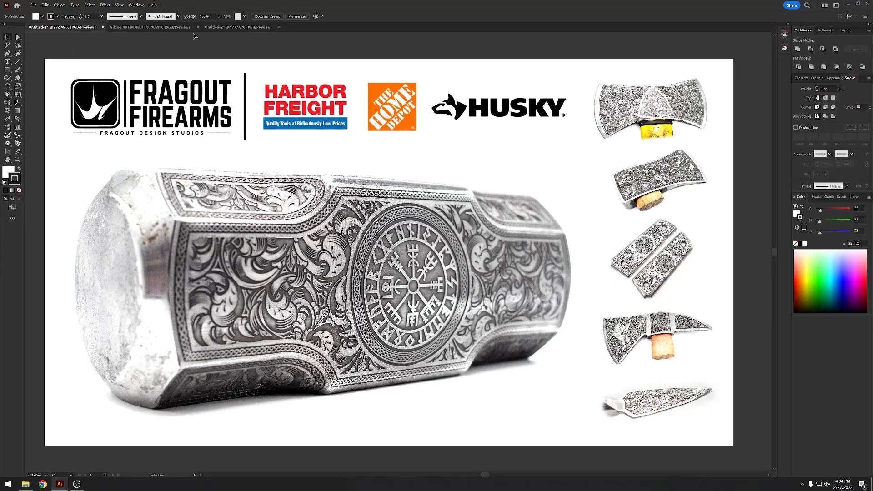
left_click(141, 27)
scroll(306, 189, "down", 2)
left_click_drag(378, 271, 320, 131)
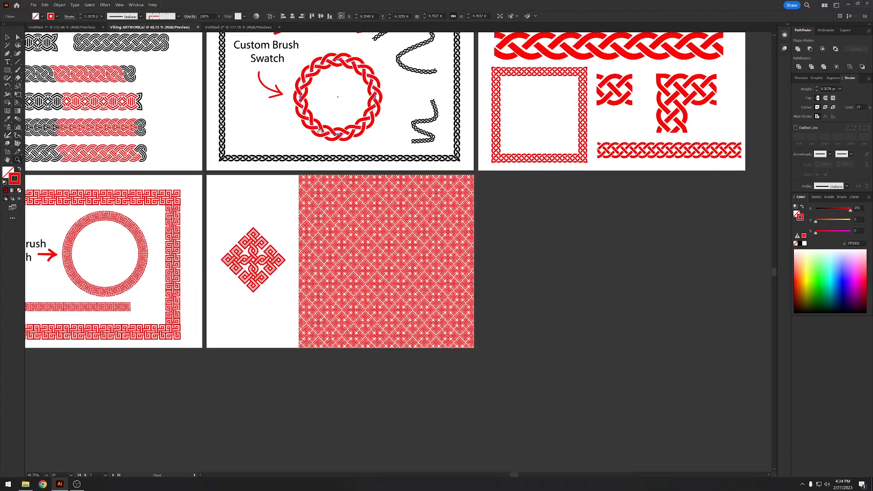
scroll(434, 266, "up", 2)
left_click(407, 247)
key("a")
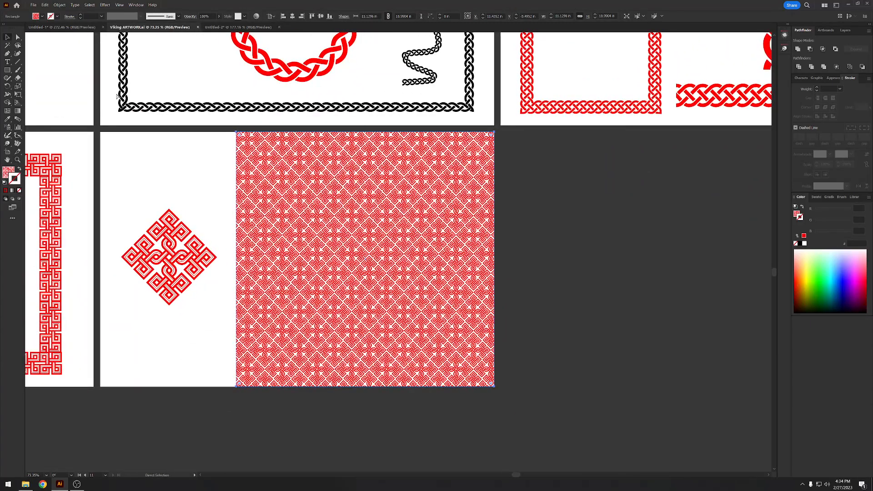
- Paste the pattern rectangle into Untitled-2 to bring in its swatch, show the document's swatches and delete the rectangle
left_click(234, 28)
key("z")
left_click_drag(418, 149, 348, 165)
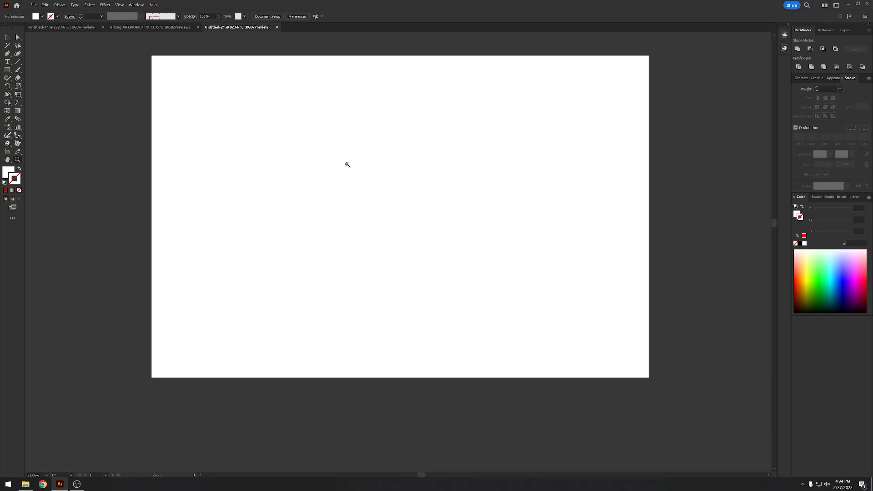
key("ctrl+v")
left_click(814, 197)
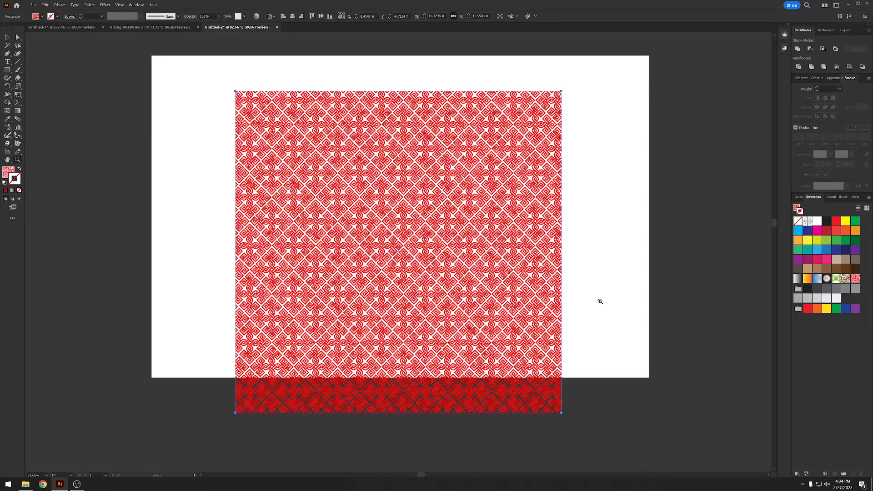
key("v")
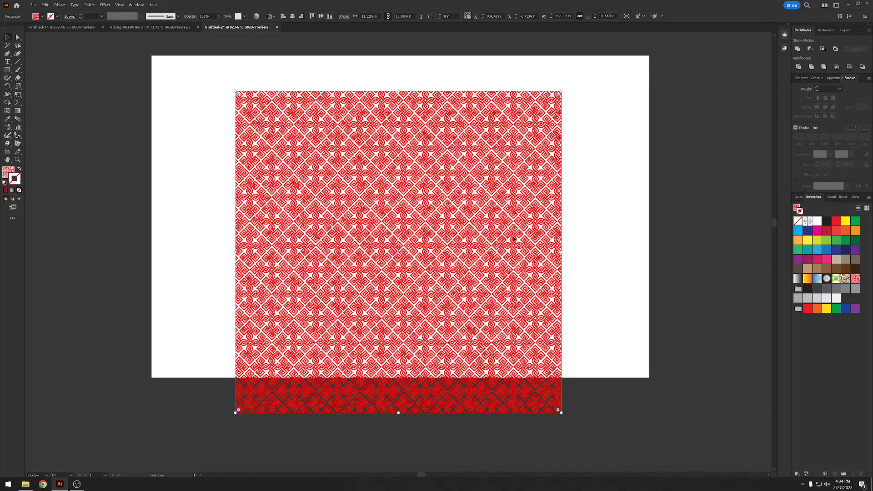
key("Delete")
- Draw a circle about 6.28 in wide and an ellipse about 4.48 by 3.52 in, both filled with the red knot pattern
left_click_drag(5, 72, 30, 88)
left_click_drag(282, 141, 465, 324)
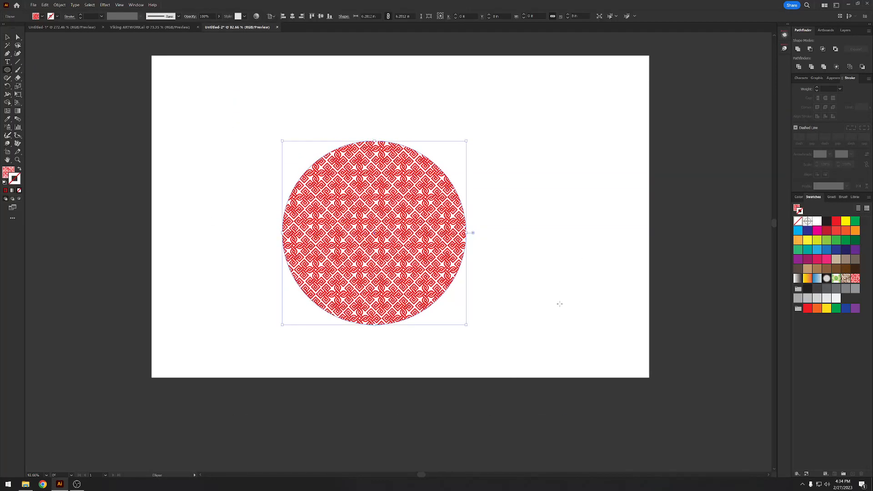
left_click_drag(519, 192, 651, 295)
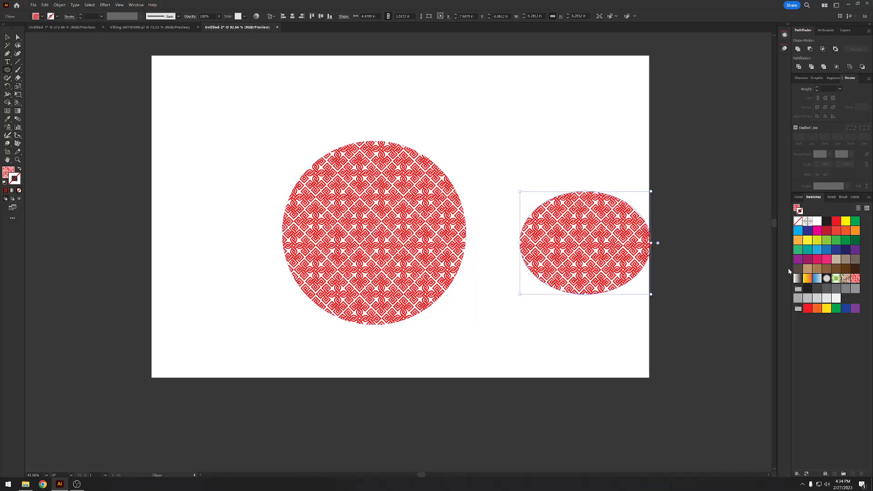
- Fill the smaller ellipse with the black swatch and move it up beside the upper part of the circle
left_click(827, 221)
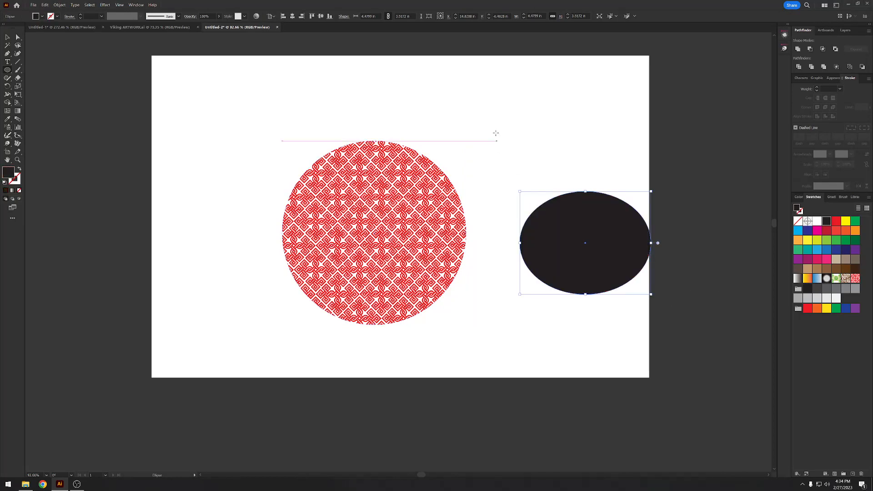
left_click(494, 128)
key("v")
left_click_drag(610, 247, 568, 169)
- Apply the red knot pattern swatch to the ellipse's stroke and set its fill to none
left_click(801, 212)
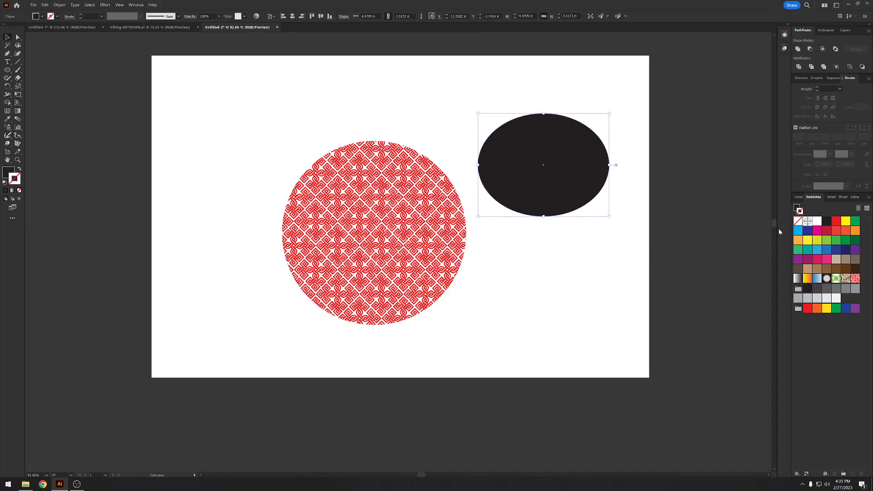
left_click(855, 280)
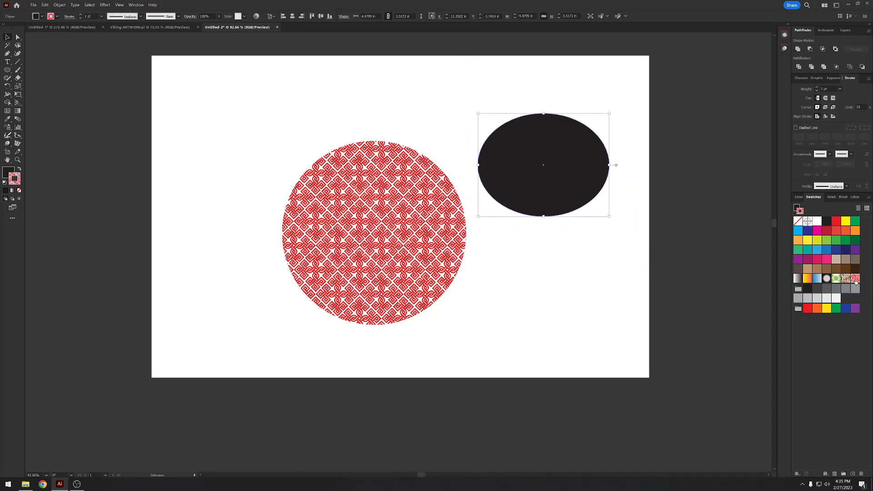
left_click(796, 209)
left_click(797, 221)
key("z")
left_click_drag(563, 132, 653, 158)
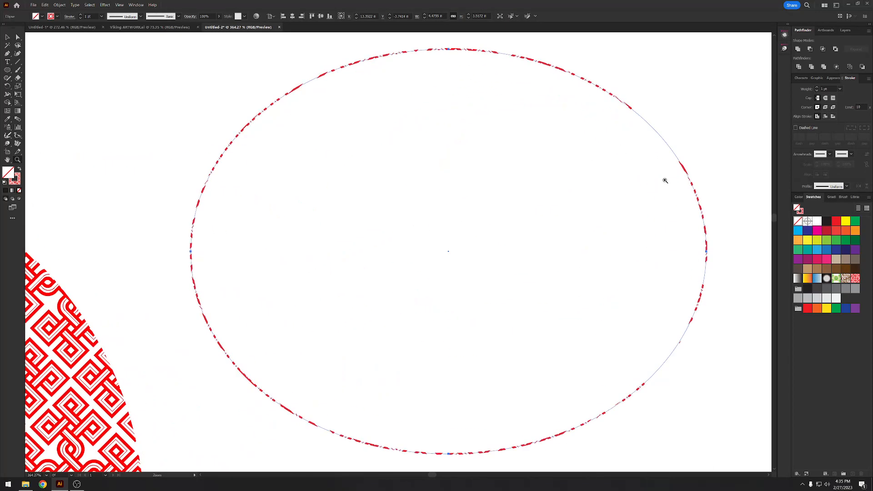
- Set the ellipse's stroke to none, fill it with the red knot pattern swatch and deselect it
left_click(801, 212)
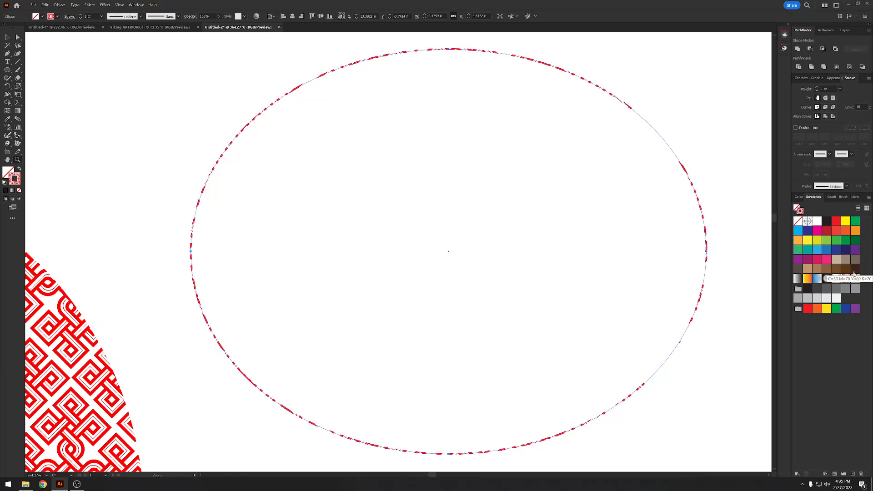
left_click(798, 222)
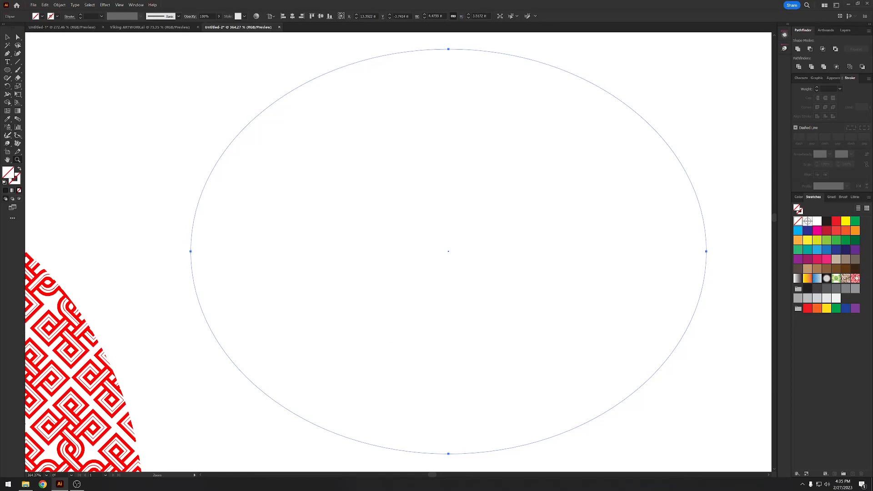
left_click(856, 278)
left_click_drag(680, 223, 609, 237)
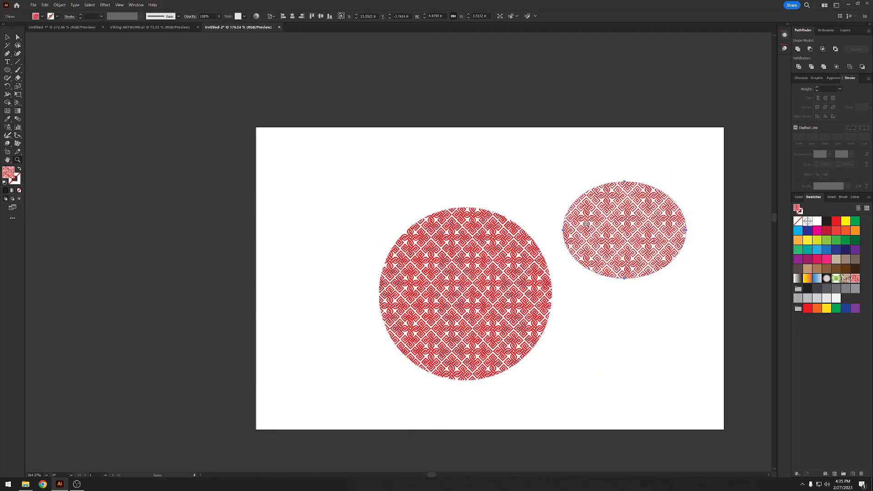
key("v")
left_click(560, 151)
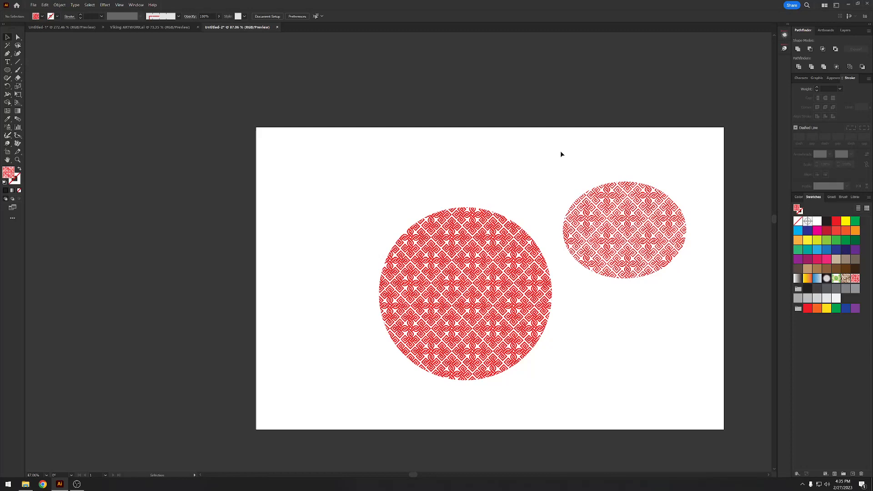
- Review the engraved hammer document and examine the triple helmet design and surrounding artwork in Viking ARTWORK.ai
left_click(78, 29)
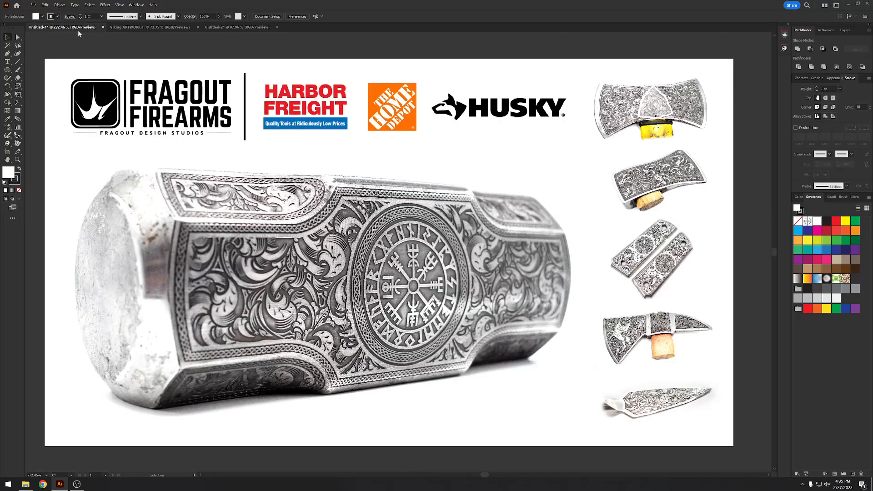
left_click_drag(274, 132, 155, 154)
left_click_drag(211, 162, 397, 322)
left_click_drag(275, 165, 363, 178)
key("v")
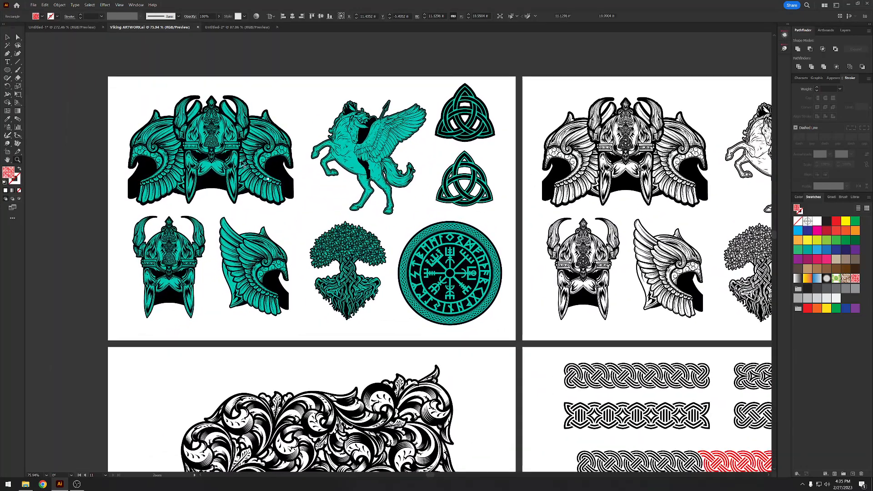
left_click(247, 152)
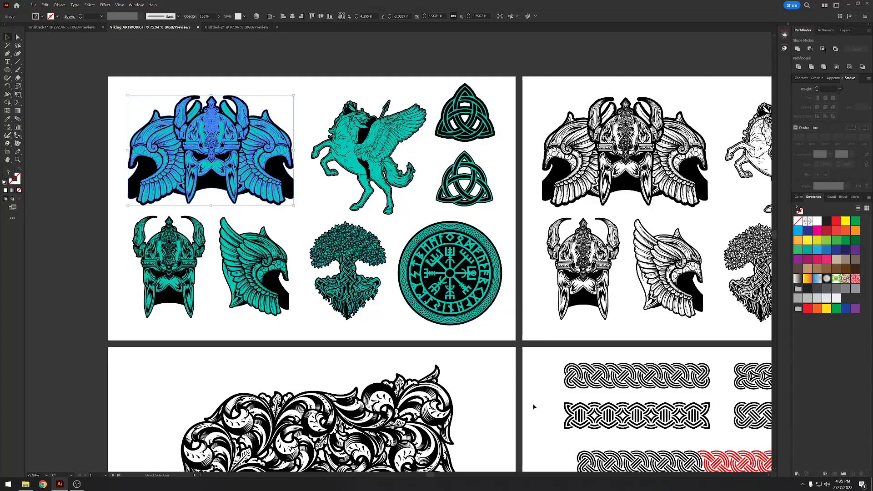
left_click(552, 407)
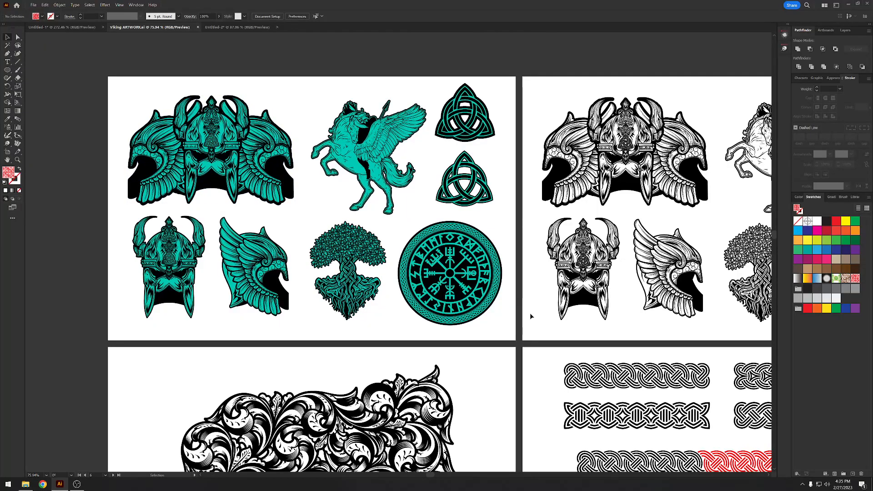
- Paste the triple helmet design onto the red knot pattern artboard and position it over the pattern background
left_click_drag(567, 334, 205, 62)
mouse_move(614, 384)
left_mouse_down()
mouse_move(459, 221)
mouse_move(201, 117)
left_mouse_up()
key("ctrl+v")
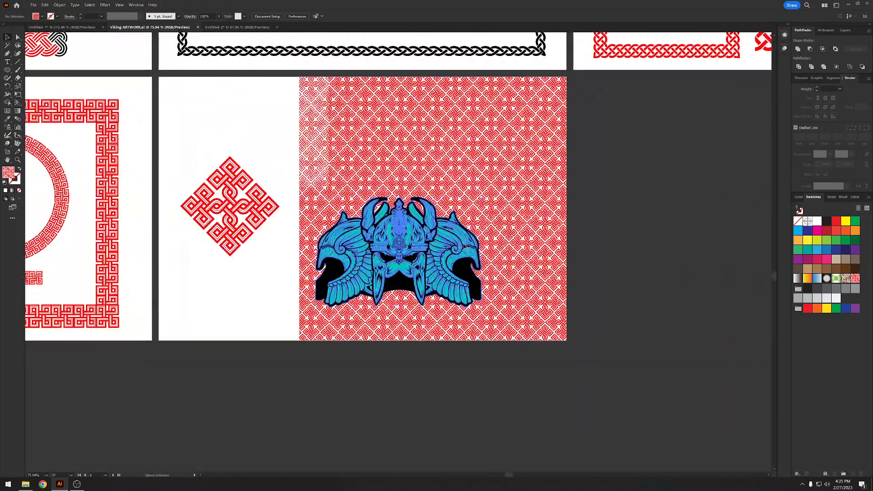
left_click_drag(428, 244, 517, 217)
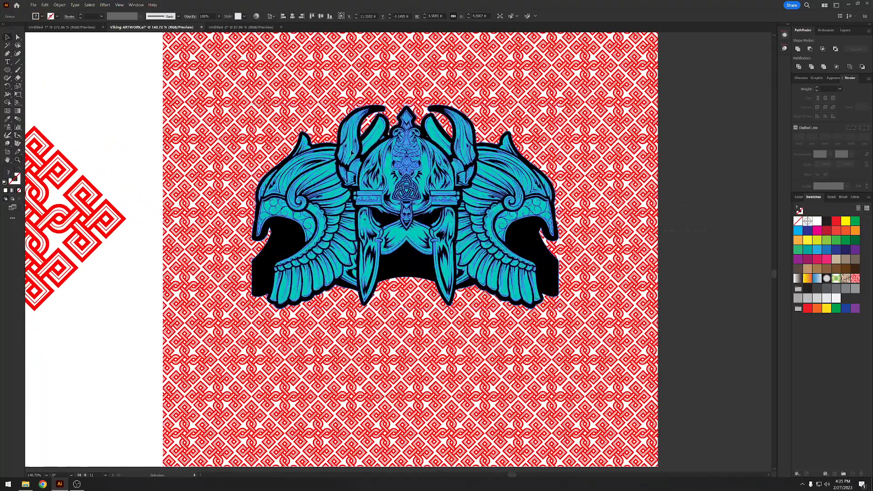
left_click(296, 137, "shift")
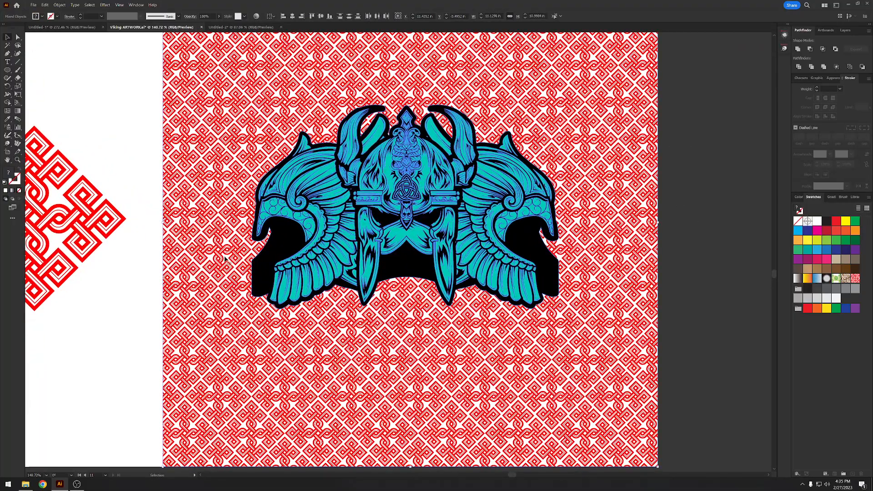
- Examine the helmet over the pattern and the custom brush and red braid artboards, selecting the narrow red braid strip
left_click_drag(227, 216, 171, 200)
left_click_drag(243, 175, 409, 253)
left_click_drag(370, 169, 392, 184)
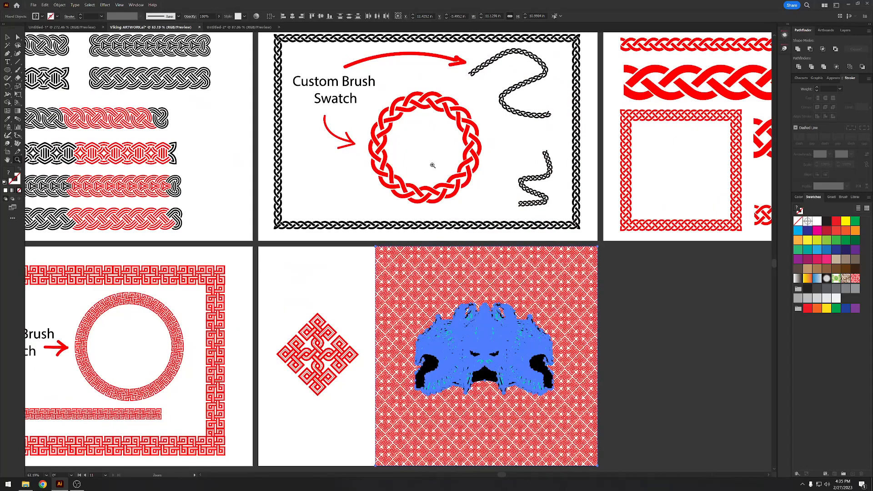
left_click_drag(578, 144, 383, 162)
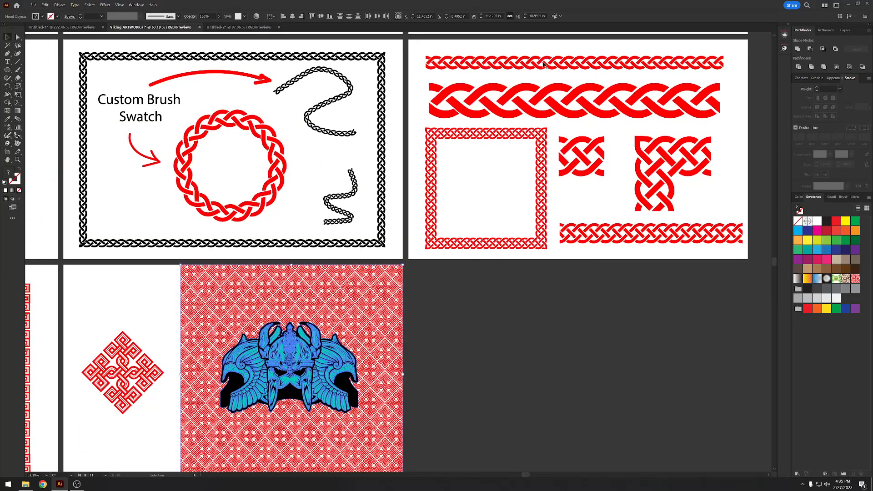
left_click(544, 65)
left_click_drag(359, 95, 403, 107)
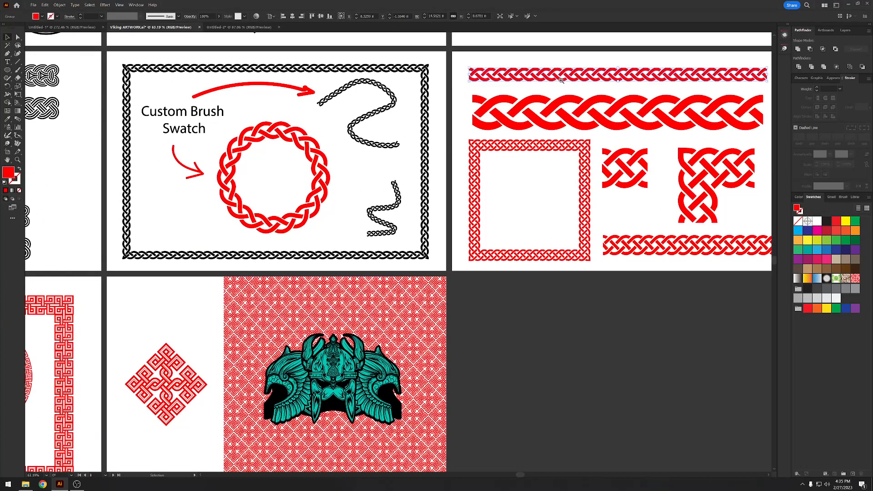
left_click_drag(590, 76, 379, 55)
left_click_drag(379, 56, 366, 55)
- Try moving part of the wide red braid strip downward and undo the move
left_click(440, 86)
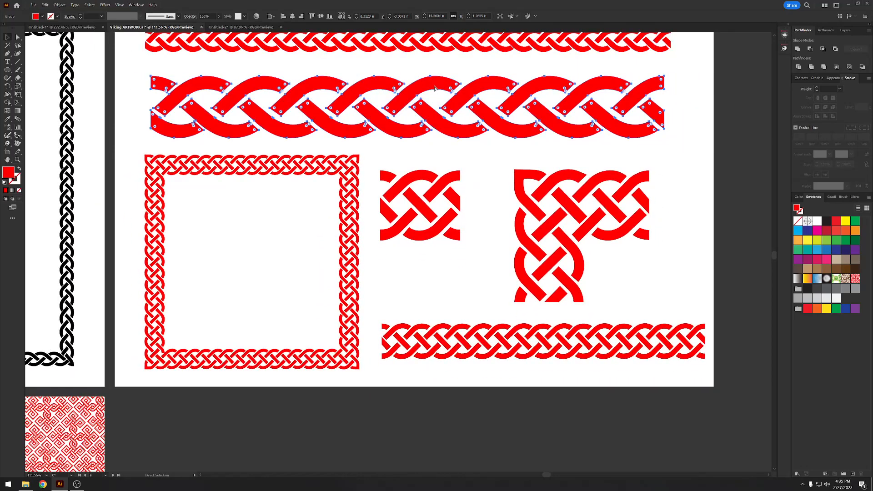
left_click_drag(436, 86, 455, 125)
key("ctrl+z")
key("ctrl+z")
- On the knotwork border artboard, select the sections of the first three-part border, try pulling its black end cap away and undo each move
left_click_drag(433, 97, 635, 99)
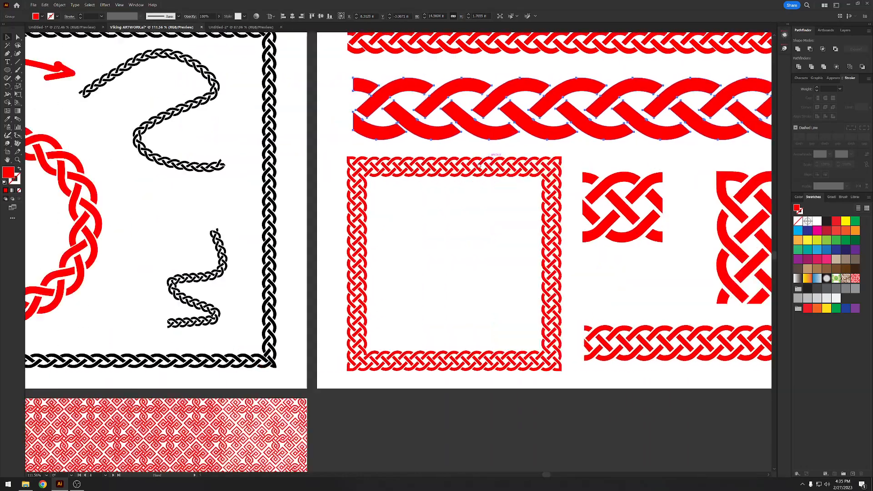
left_click_drag(236, 146, 698, 145)
left_click_drag(191, 182, 735, 167)
left_click_drag(339, 194, 345, 244)
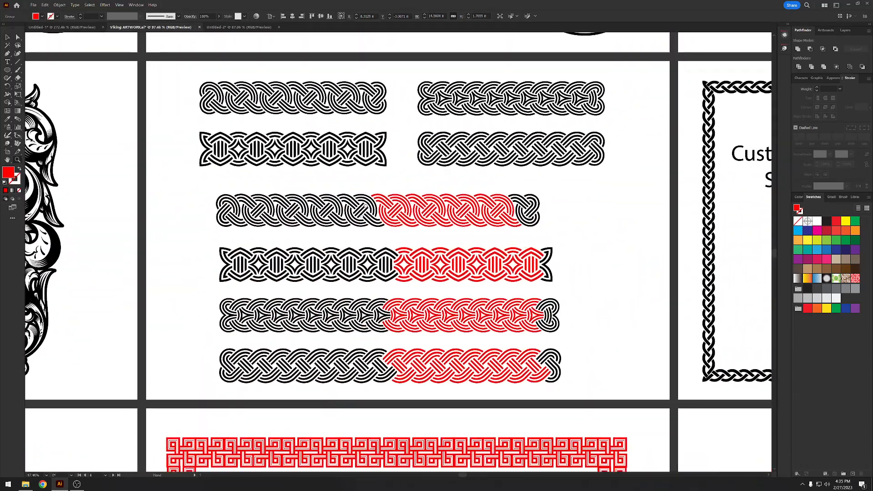
left_click(321, 192)
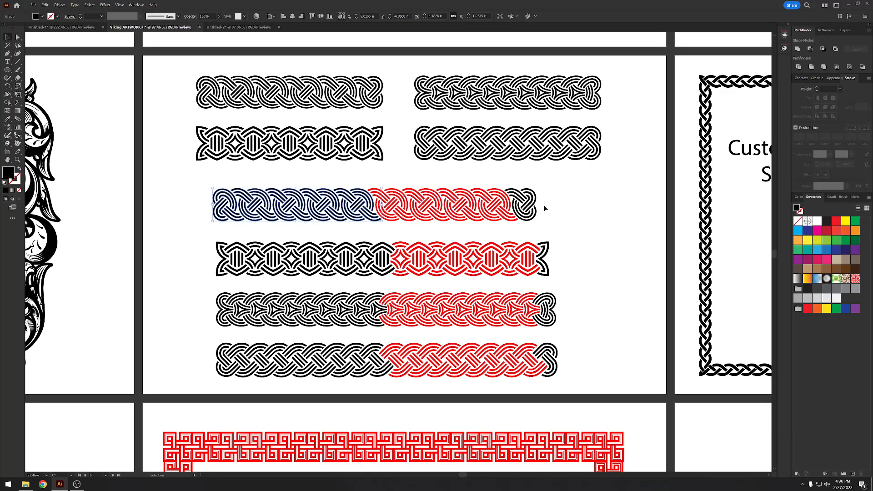
left_click_drag(520, 202, 637, 198)
key("ctrl+z")
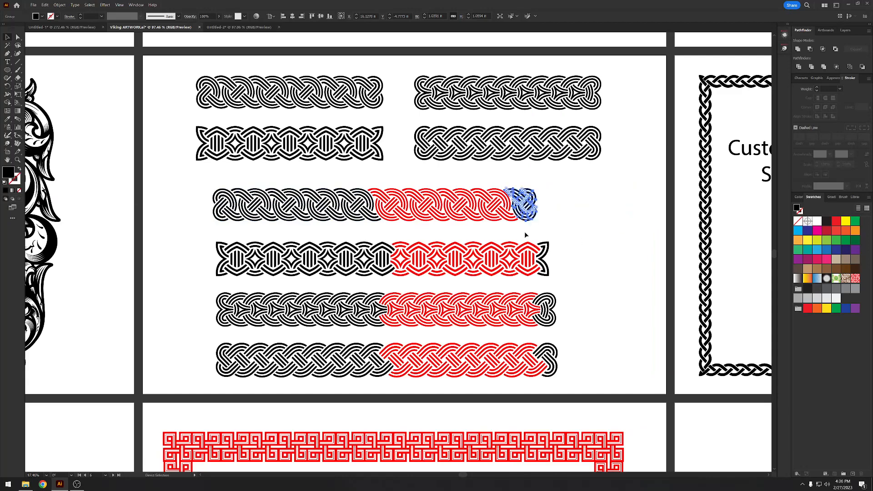
left_click(454, 212)
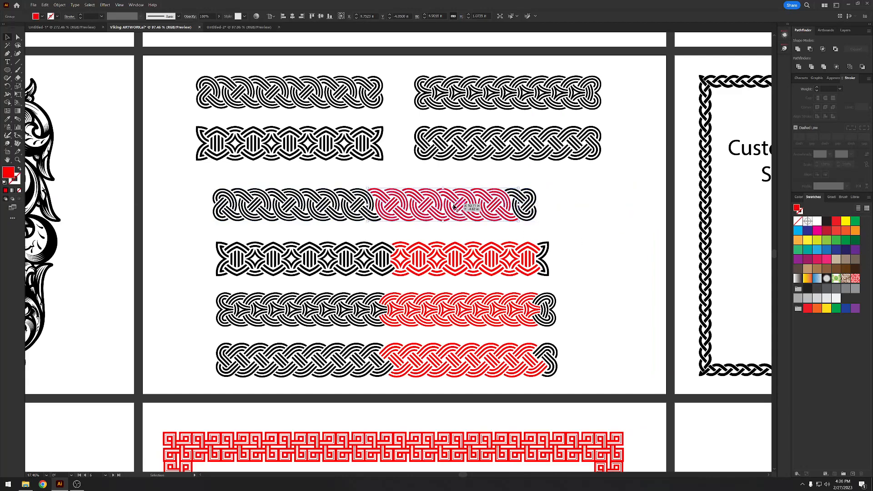
scroll(517, 216, "up", 1)
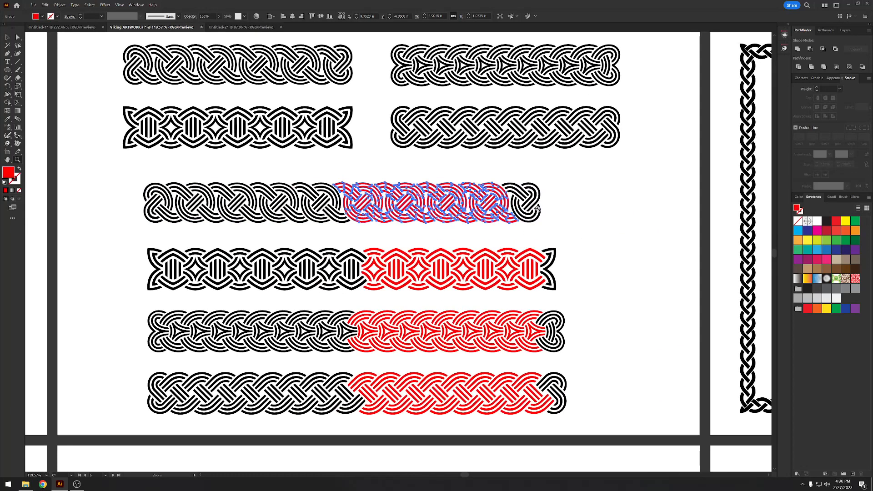
left_click_drag(523, 209, 655, 103)
key("ctrl+z")
- Copy the whole first three-part knot border, and delete both pattern-filled shapes in the Untitled-2 document
left_click_drag(564, 207, 319, 181)
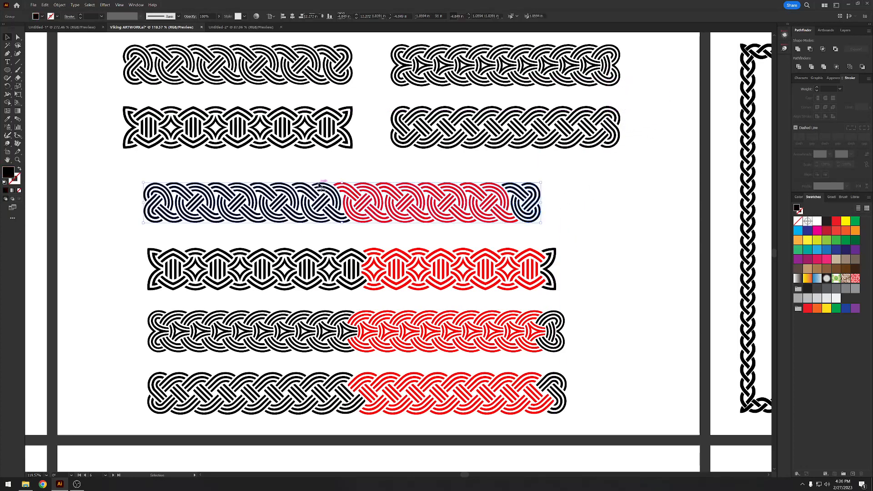
left_click(229, 28)
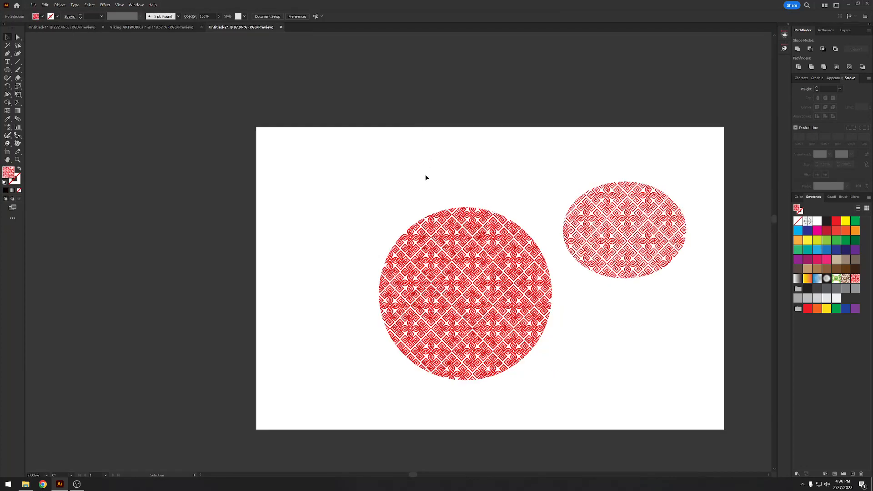
left_click_drag(425, 176, 653, 304)
key("Delete")
- Paste the three-part knot border onto the empty artboard and reposition it there
key("z")
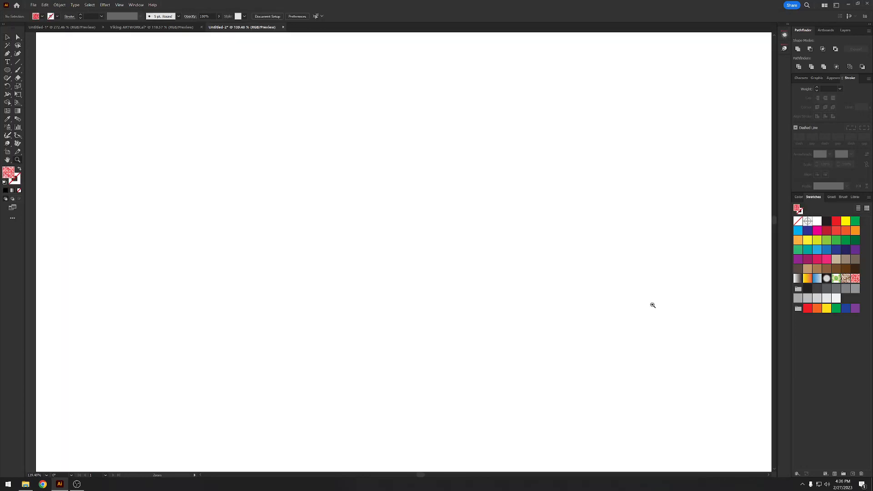
left_click_drag(606, 290, 580, 296)
key("ctrl+v")
key("v")
left_click_drag(489, 262, 548, 249)
key("z")
left_click_drag(565, 256, 591, 263)
- Detach the border's black end cap and move it above the strip
key("v")
left_click(594, 279)
left_click_drag(589, 235, 499, 110)
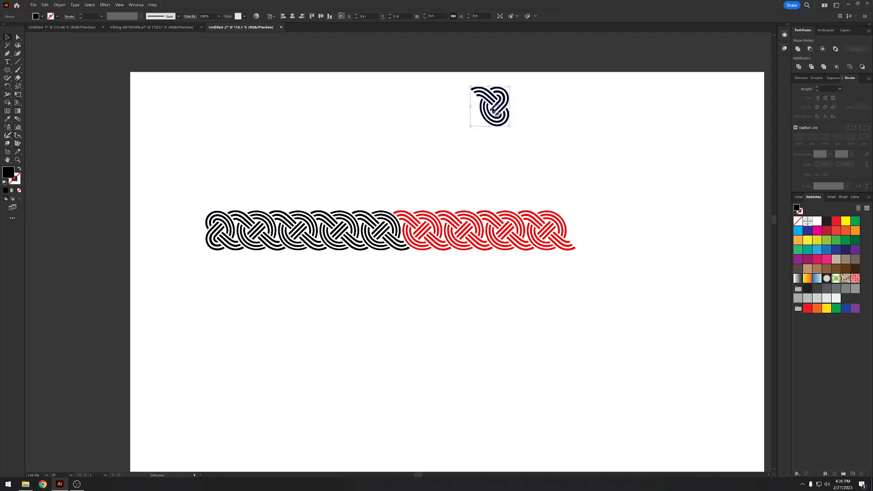
- Duplicate the red middle section and shift the copy along until it continues the knot pattern seamlessly
left_click(506, 227)
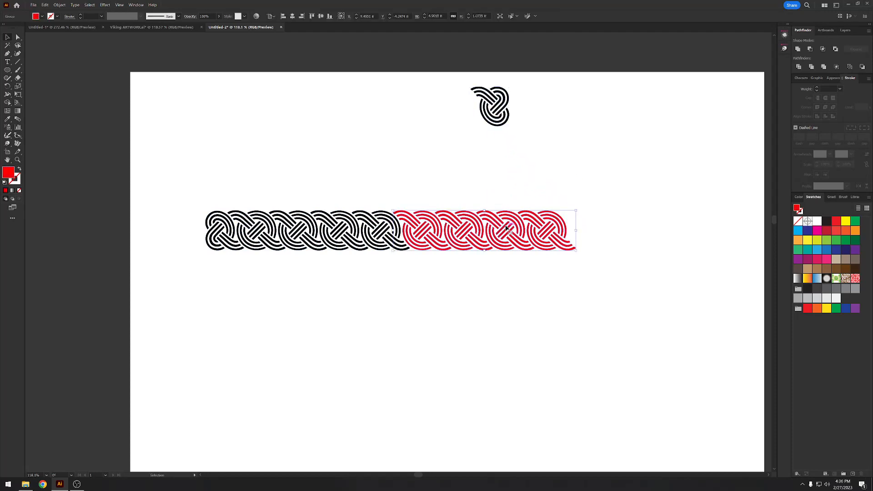
key("a")
key("v")
key("shift+Right")
key("shift+Right")
key("shift+Right")
key("shift+Right")
key("shift+Right")
key("shift+Right")
key("shift+Right")
key("shift+Right")
key("shift+Right")
key("shift+Right")
key("shift+Right")
key("shift+Right")
key("shift+Right")
key("shift+Right")
key("shift+Right")
key("shift+Right")
key("shift+Right")
key("shift+Right")
key("shift+Right")
key("shift+Right")
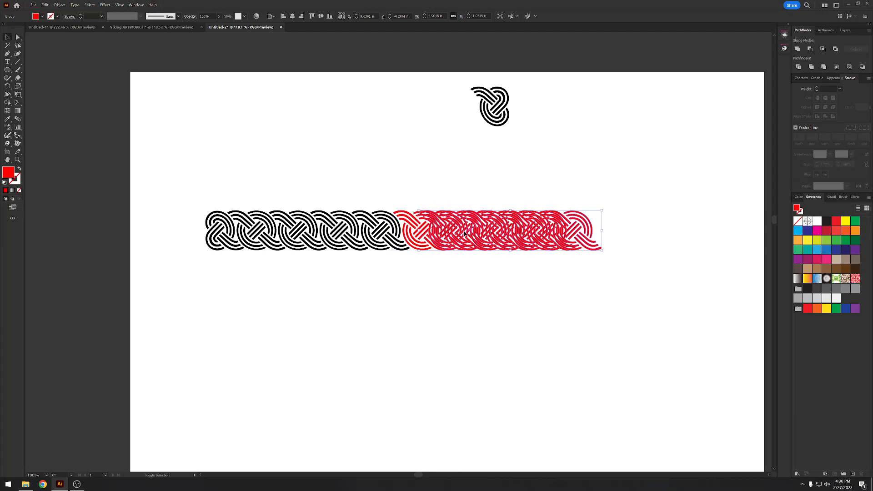
key("shift+Right")
key("shift+Right")
key("shift+Right")
key("shift+Right")
key("shift+Right")
key("shift+Right")
key("shift+Right")
key("shift+Right")
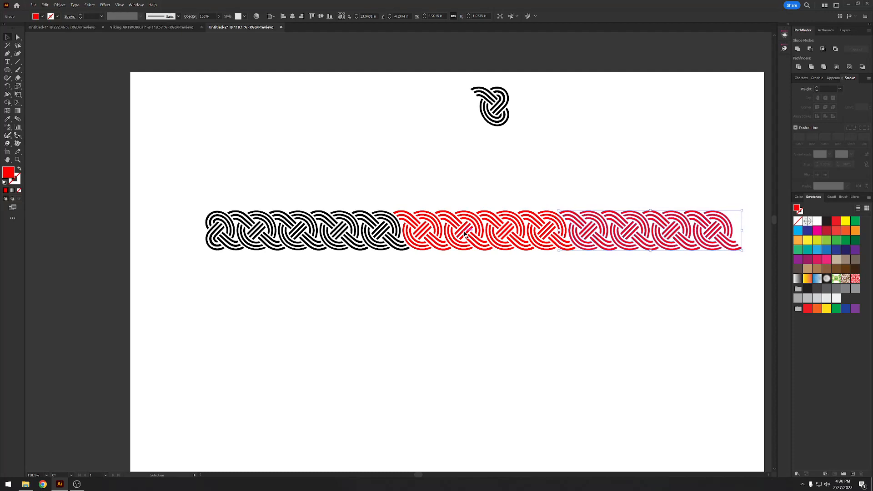
- Attach the black end cap to the open end of the extended border and move the whole border toward the artboard's upper area
left_click_drag(504, 115, 757, 237)
scroll(739, 227, "down", 4)
left_click_drag(694, 216, 611, 218)
key("ctrl+a")
left_click_drag(275, 213, 231, 179)
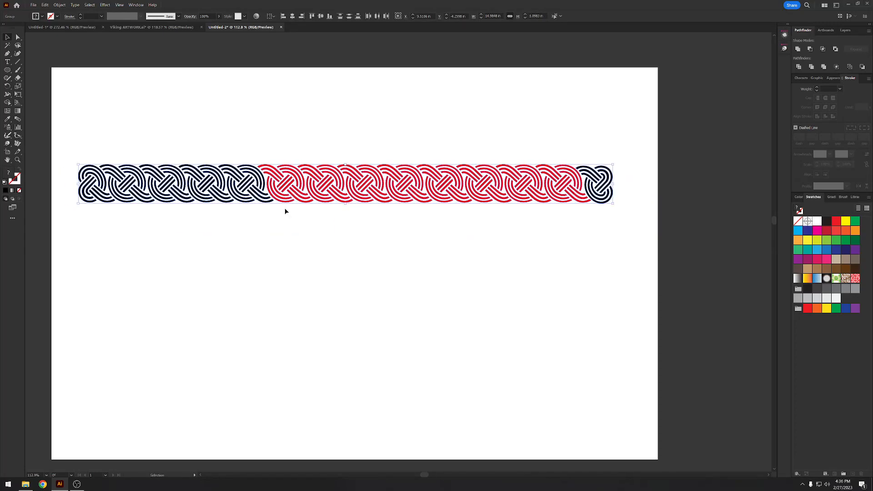
- Switch back to Viking ARTWORK.ai and deselect the first three-part border
left_click(170, 28)
key("ctrl+v")
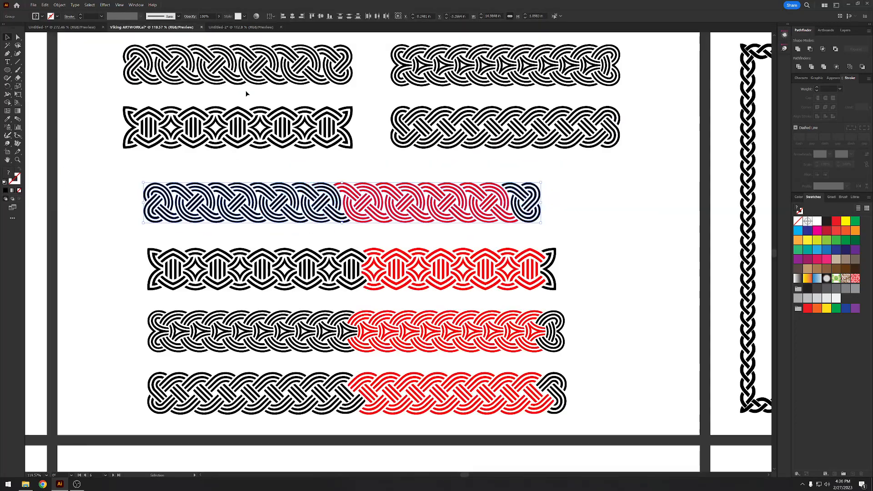
scroll(334, 168, "down", 2)
key("ctrl+shift+a")
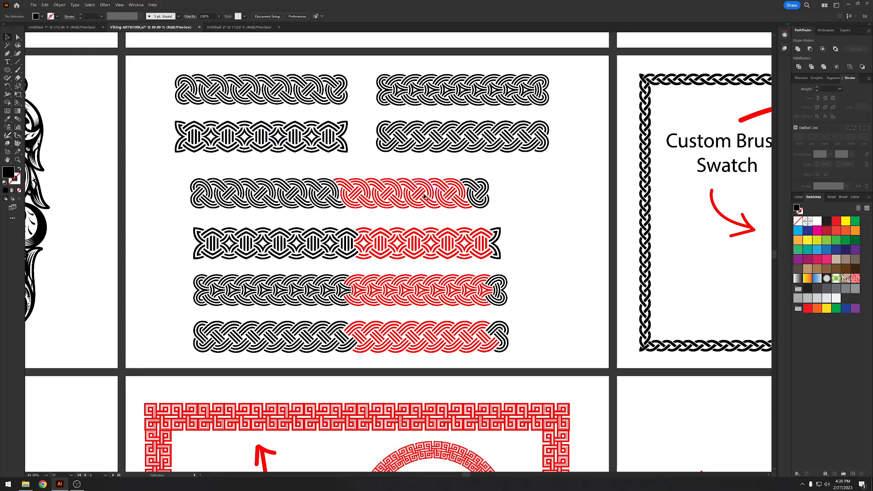
- Try pulling the red middle sections out of the four three-part borders and undo each move
scroll(426, 283, "up", 2)
left_click_drag(431, 292, 495, 255)
key("ctrl+z")
left_click_drag(436, 348, 537, 372)
key("ctrl+z")
left_click_drag(462, 222, 490, 192)
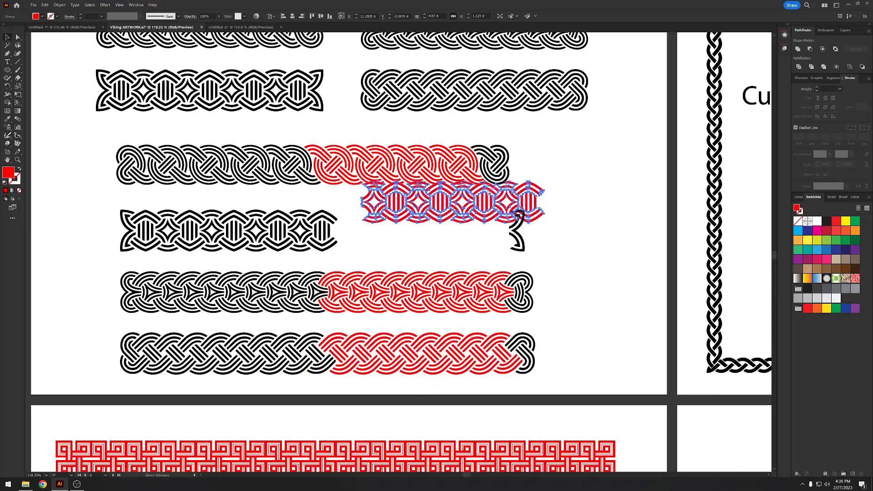
key("ctrl+z")
left_click_drag(417, 162, 465, 125)
key("ctrl+z")
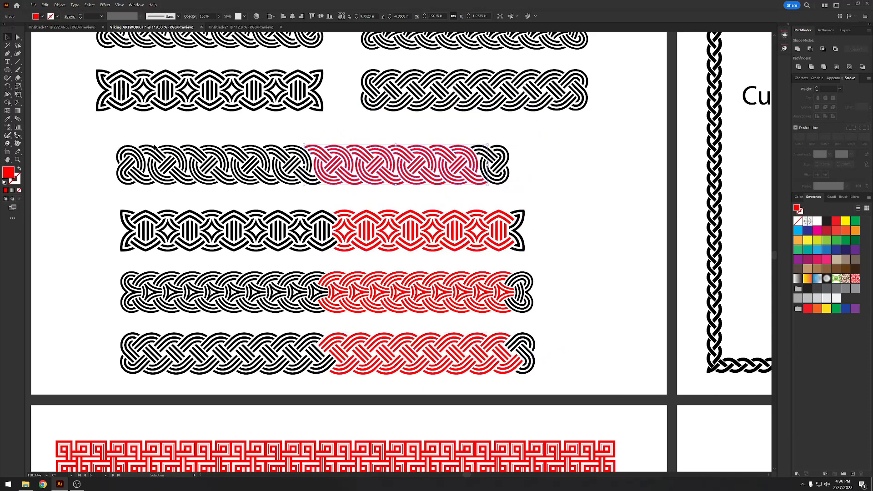
- Try pulling the black end caps away from the first two three-part borders, undo both moves and deselect
left_click(132, 166)
left_click_drag(493, 166, 543, 154)
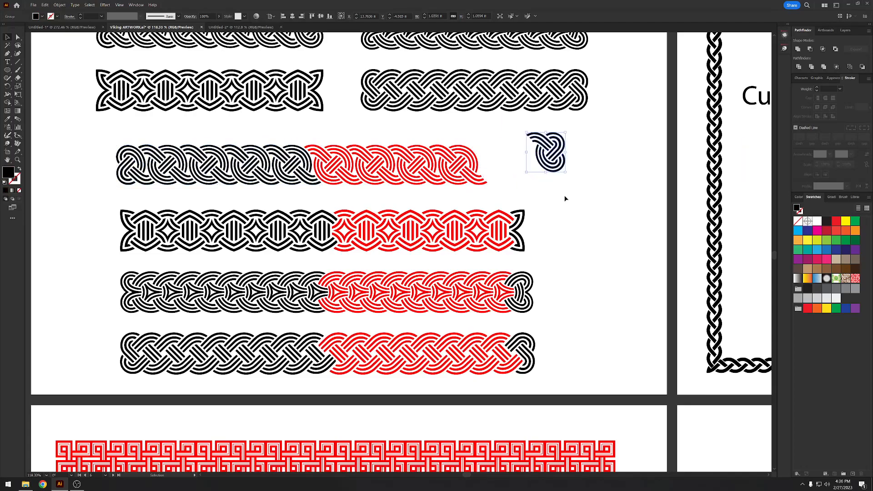
key("ctrl+z")
left_click(535, 233)
left_click_drag(519, 222, 533, 224)
key("ctrl+z")
left_click(577, 256)
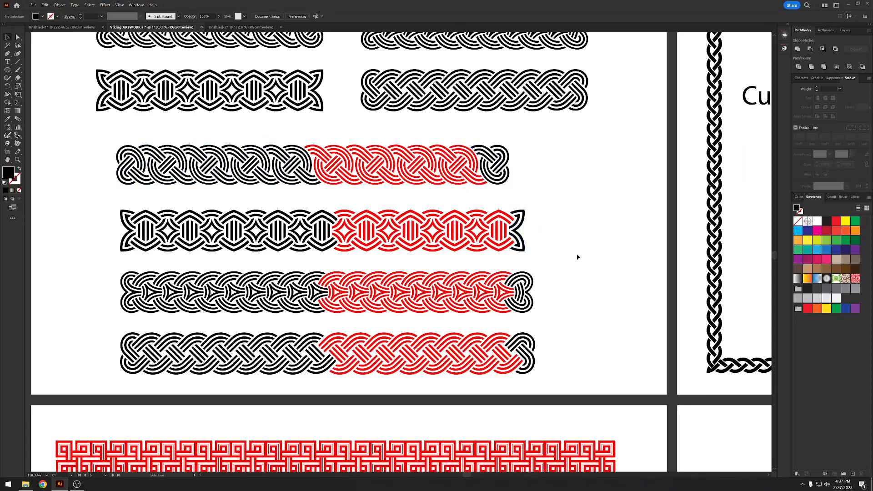
- Select and copy the straight red key-pattern brush strip below the circle on the Custom Brush Swatch artboard
left_click_drag(577, 257, 547, 237)
left_click_drag(546, 232, 484, 130)
left_click_drag(520, 200, 561, 75)
left_click_drag(518, 211, 553, 123)
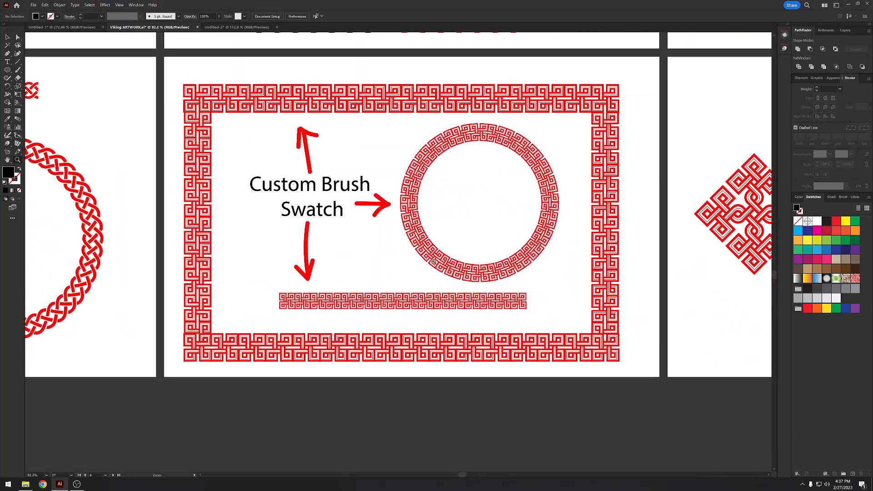
key("v")
left_click(420, 302)
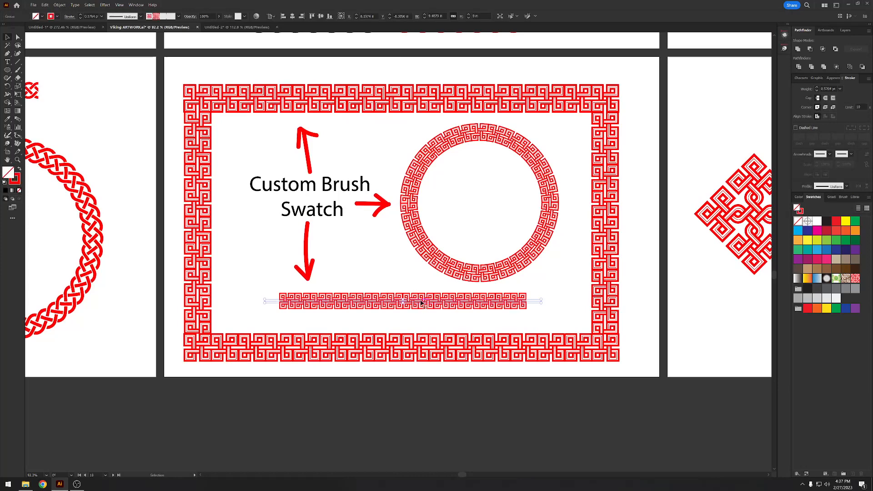
- Delete the extended knot border in Untitled-2, paste the key-pattern strip and show the document's brushes
left_click(241, 28)
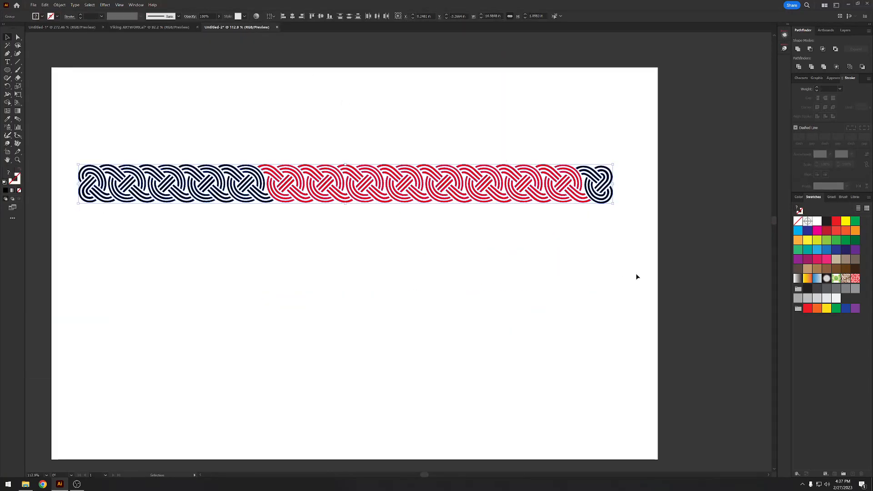
key("Delete")
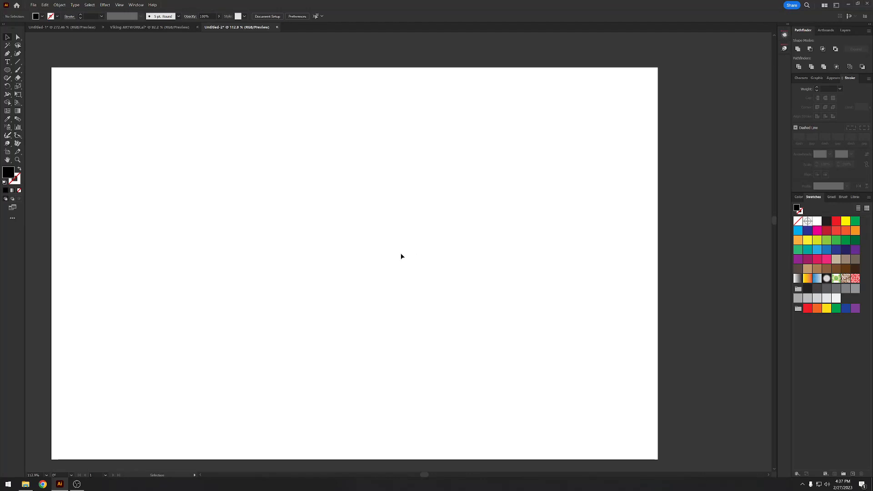
key("p")
key("ctrl+z")
left_click(845, 198)
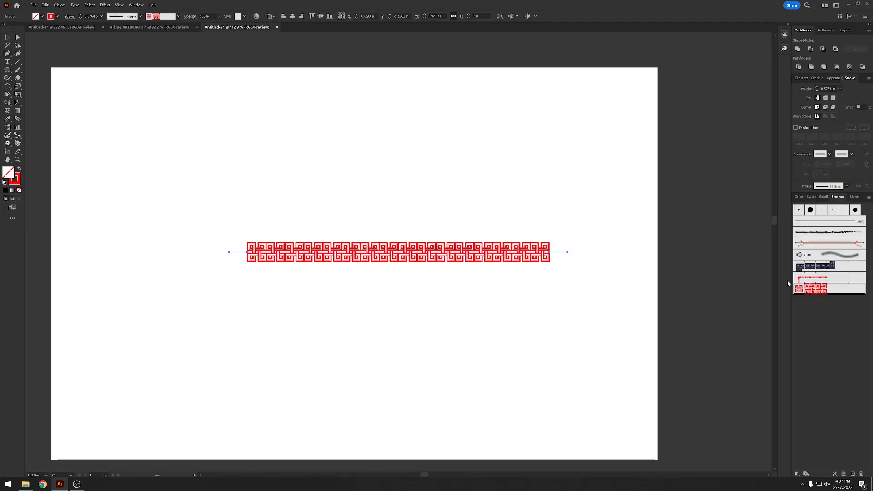
- Delete the pasted key-pattern strip together with the stray anchor point, leaving the artboard empty
left_click(548, 328)
key("v")
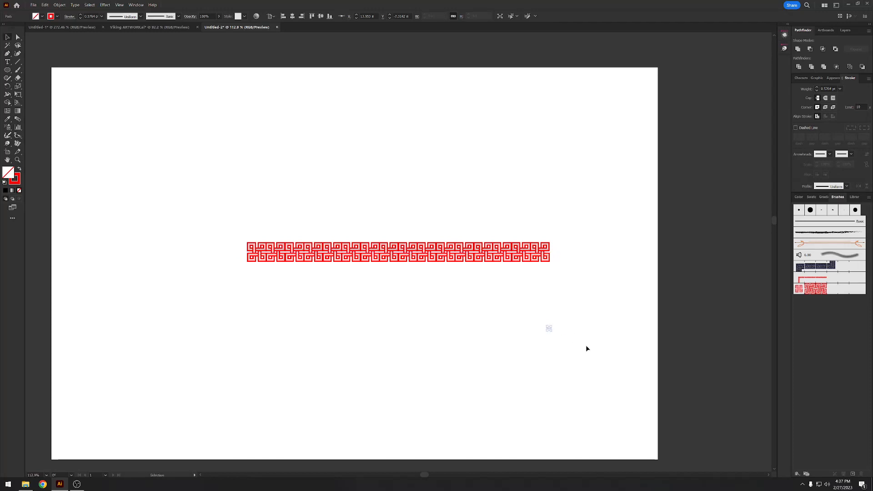
left_click_drag(583, 335, 427, 222)
key("Delete")
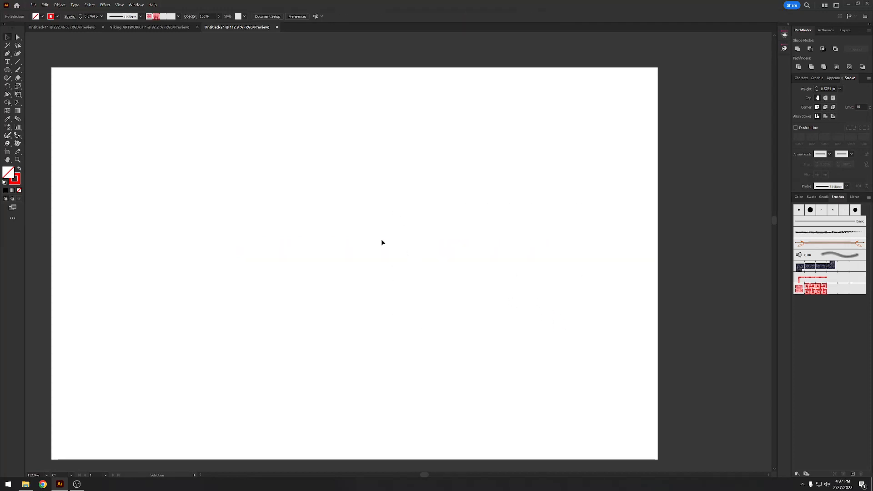
- Draw a straight horizontal path about 13 in long across the artboard and apply the red key-pattern brush
left_click(138, 225)
left_click(602, 225)
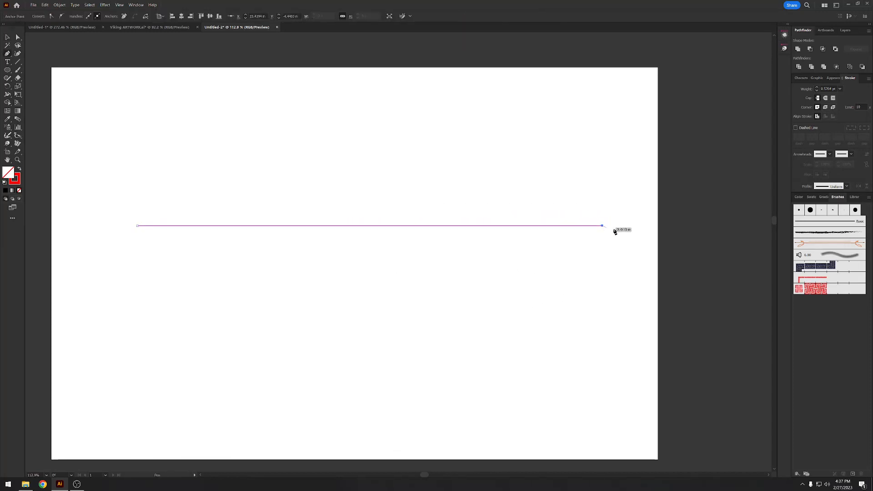
key("v")
left_click(827, 290)
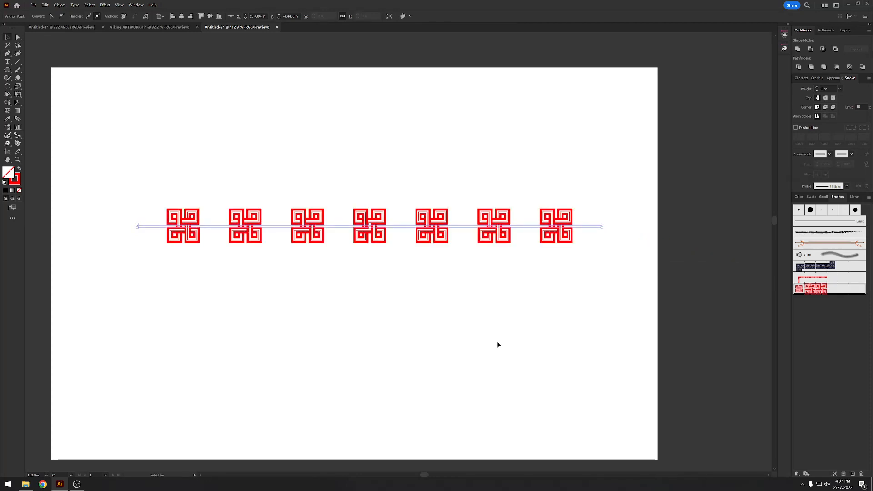
left_click(338, 266)
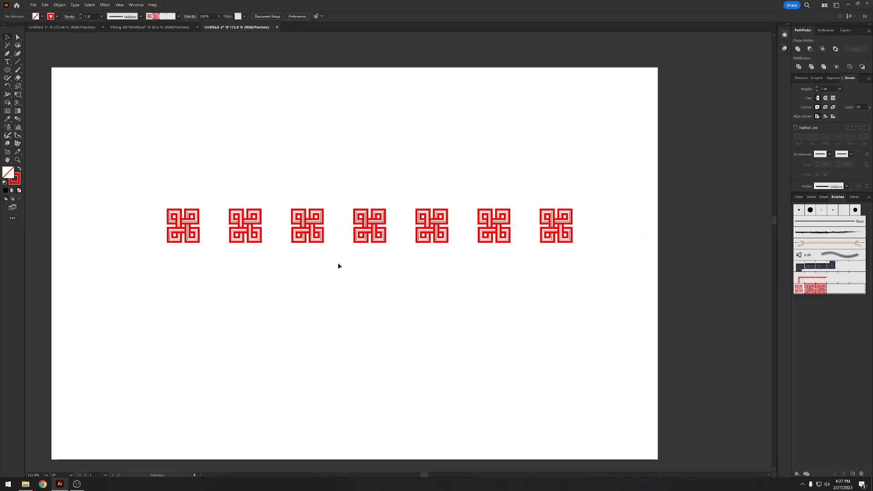
- Duplicate the key-pattern path and nudge the copy sideways until its motifs fill the gaps in the original
left_click_drag(243, 169, 268, 198)
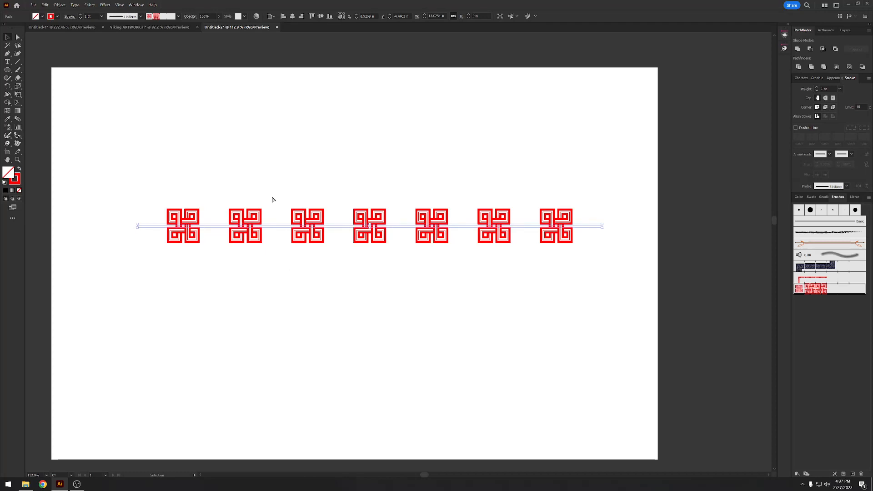
key("a")
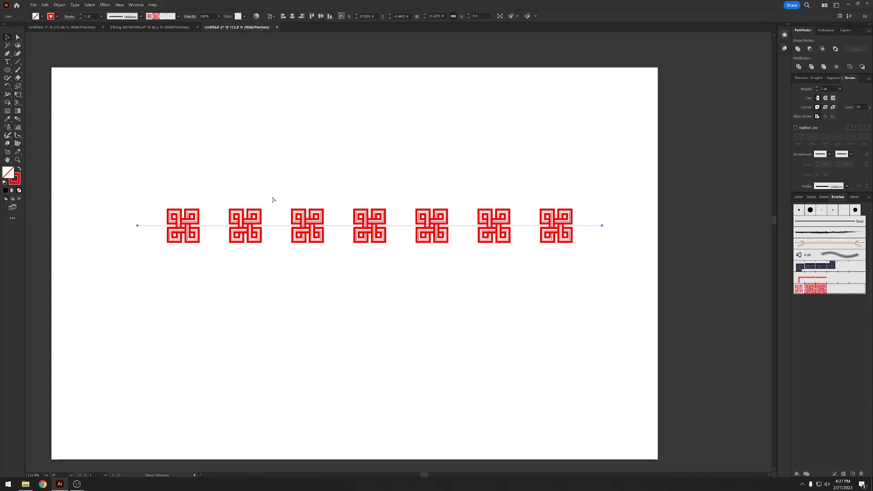
key("v")
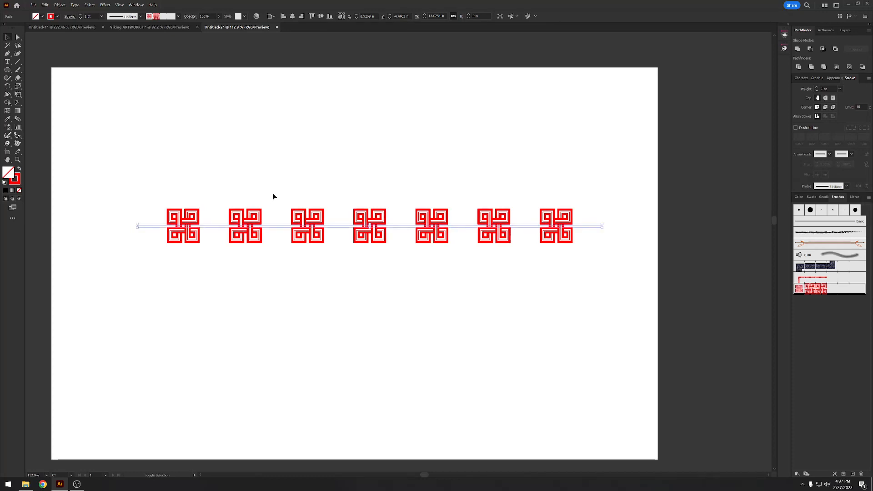
key("shift+Right")
key("shift+Right")
key("shift+Right")
key("shift+Right")
key("shift+Right")
key("shift+Right")
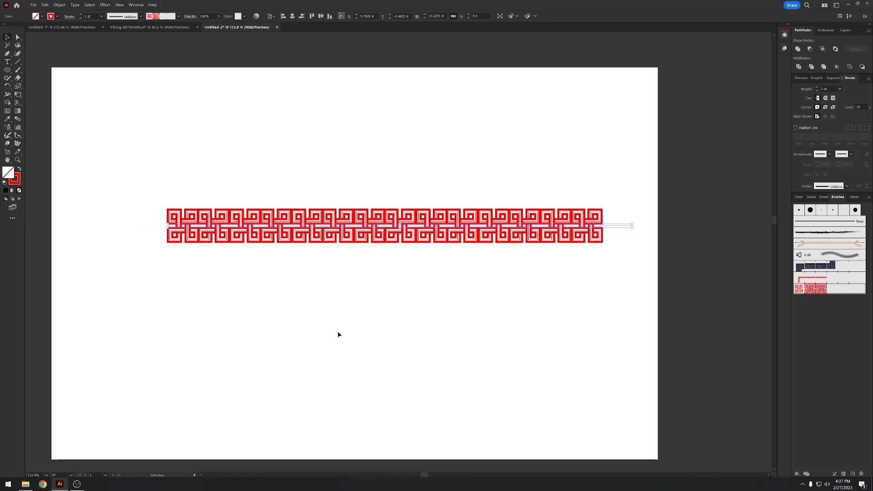
key("Right")
key("Right")
key("Right")
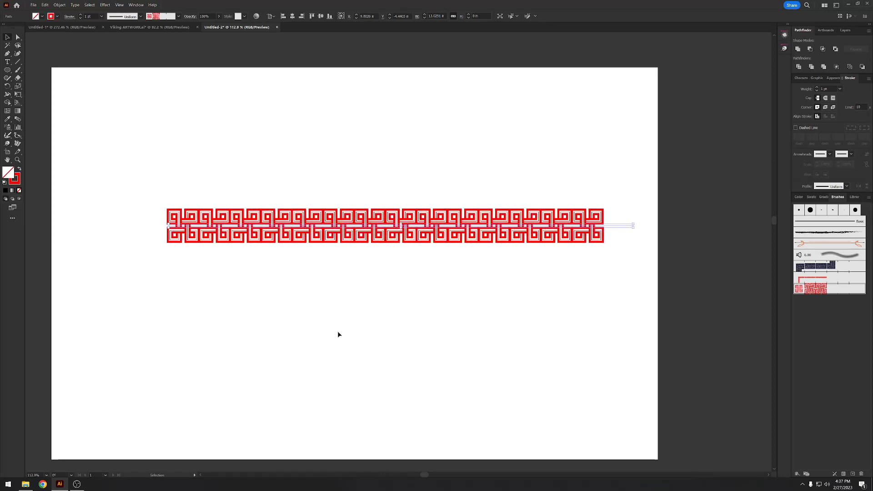
key("Right")
left_click(440, 302)
key("z")
left_click_drag(282, 239, 302, 255)
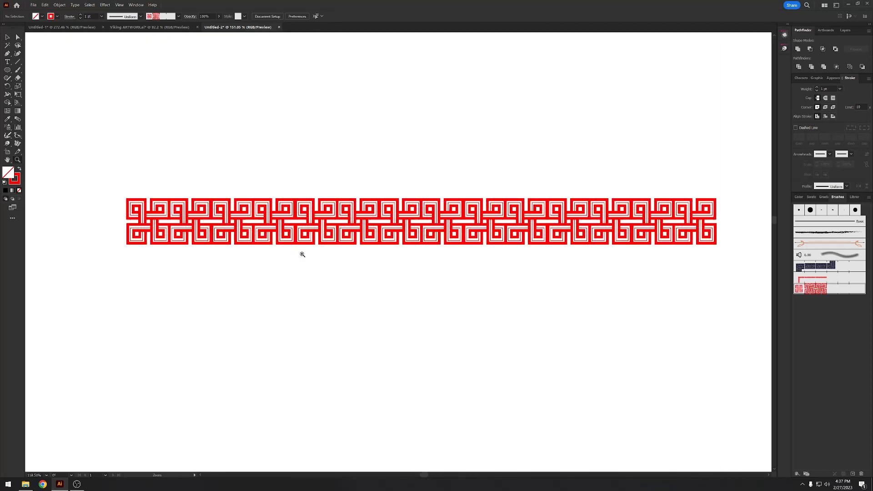
- Delete both overlapping key-pattern paths from the artboard
key("v")
left_click_drag(242, 162, 421, 295)
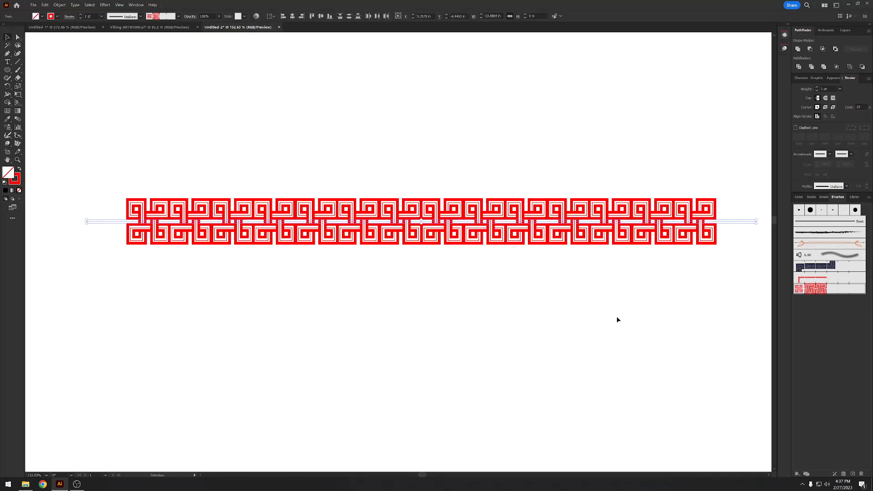
key("Delete")
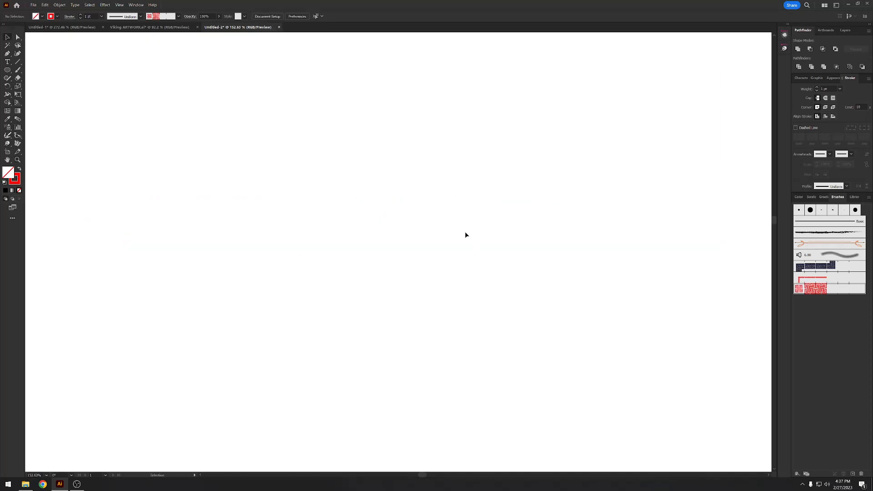
- Draw an open freehand Pencil path about 8 by 7.6 in, apply the red braid brush and set its stroke weight to 0.25 pt
key("ctrl+0")
key("n")
mouse_move(342, 231)
left_mouse_down()
mouse_move(495, 296)
mouse_move(328, 285)
left_mouse_up()
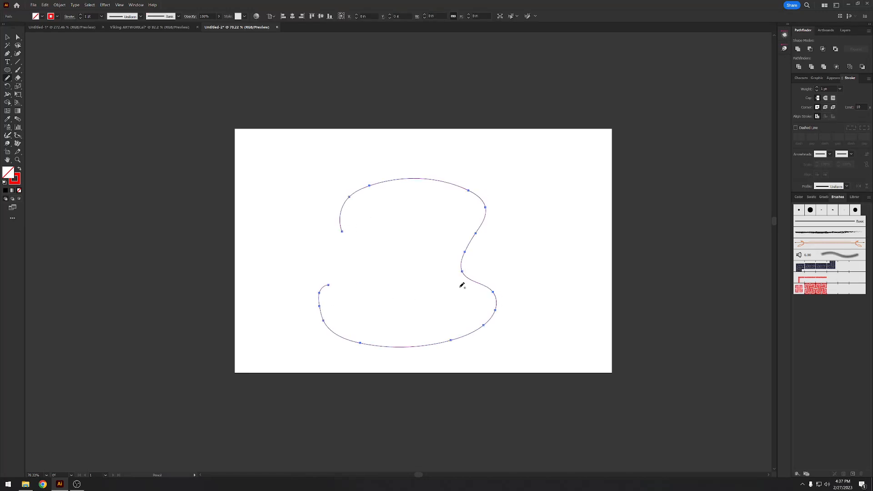
left_click(813, 278)
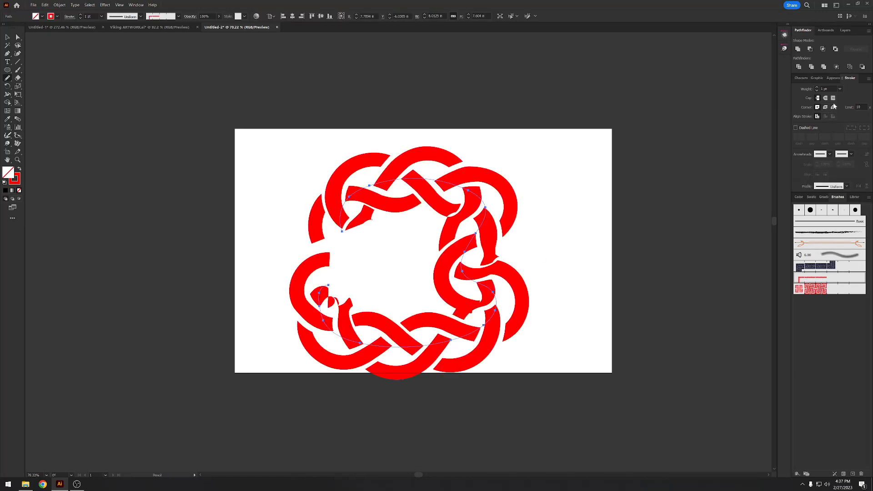
left_click(840, 89)
left_click(848, 96)
key("v")
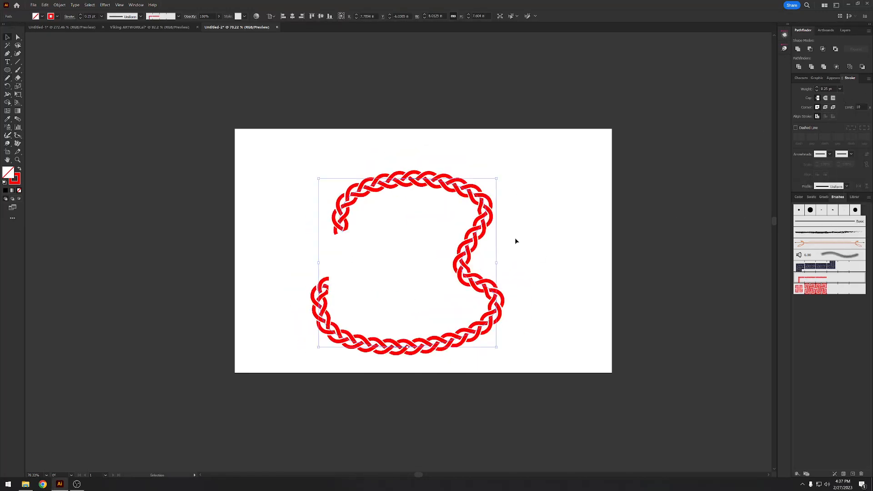
- Inspect the braided freehand path up close and delete it
key("z")
left_click_drag(396, 257, 423, 272)
key("v")
left_click_drag(521, 265, 420, 296)
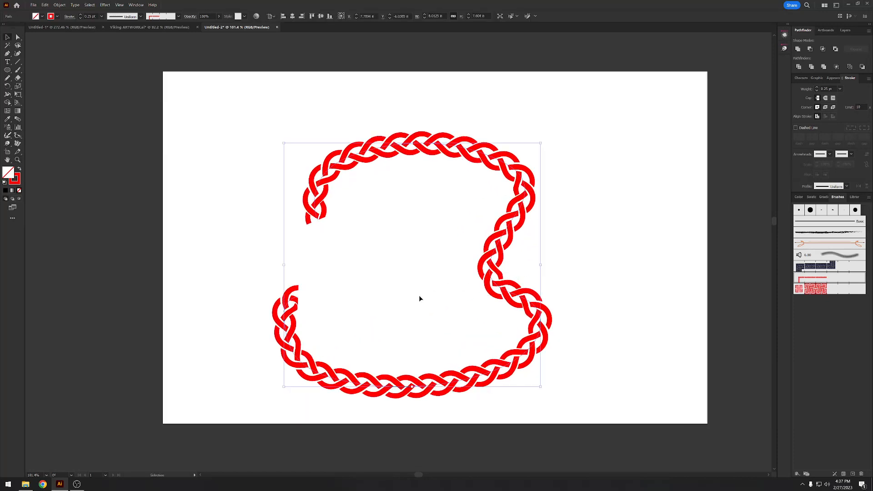
key("Delete")
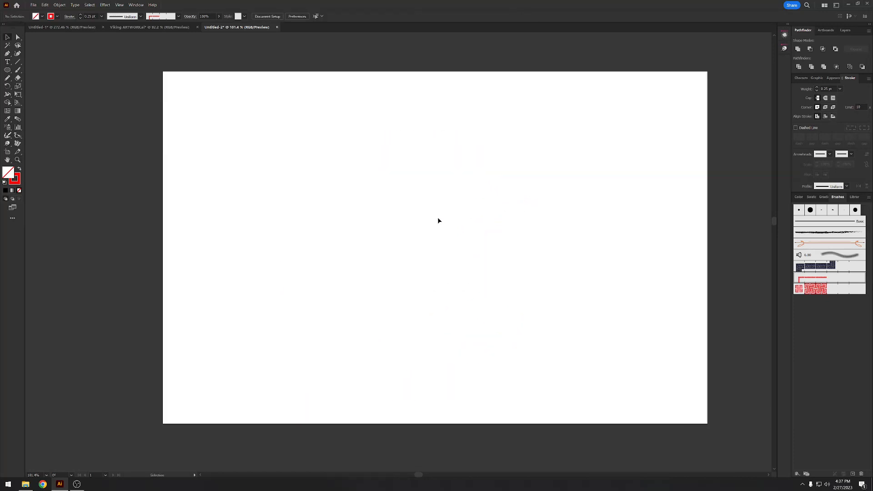
- Draw a larger open freehand path about 9.7 by 8.8 in with the red braid brush at 0.25 pt stroke weight
mouse_move(303, 230)
left_mouse_down()
mouse_move(407, 127)
mouse_move(580, 270)
mouse_move(298, 332)
left_mouse_up()
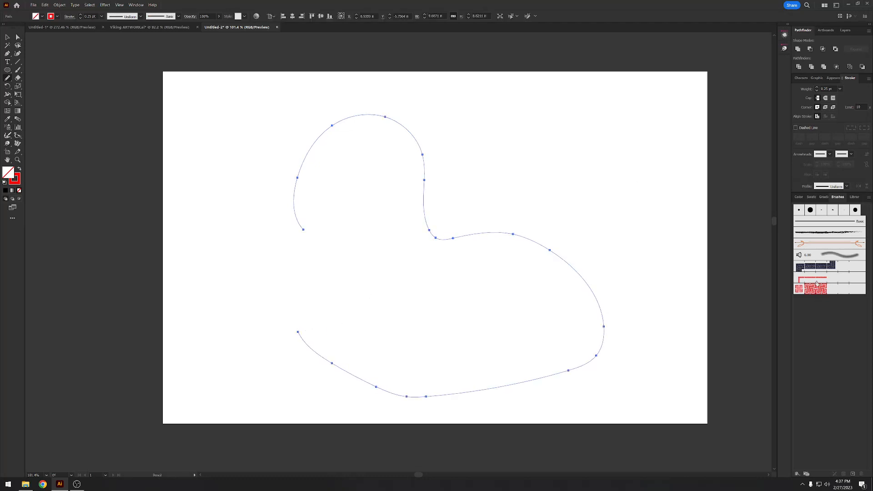
left_click(816, 282)
left_click(840, 89)
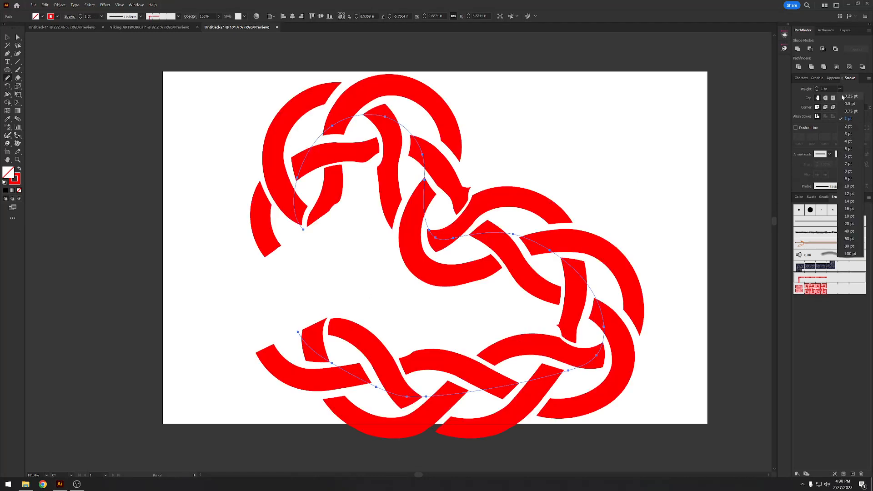
left_click(845, 97)
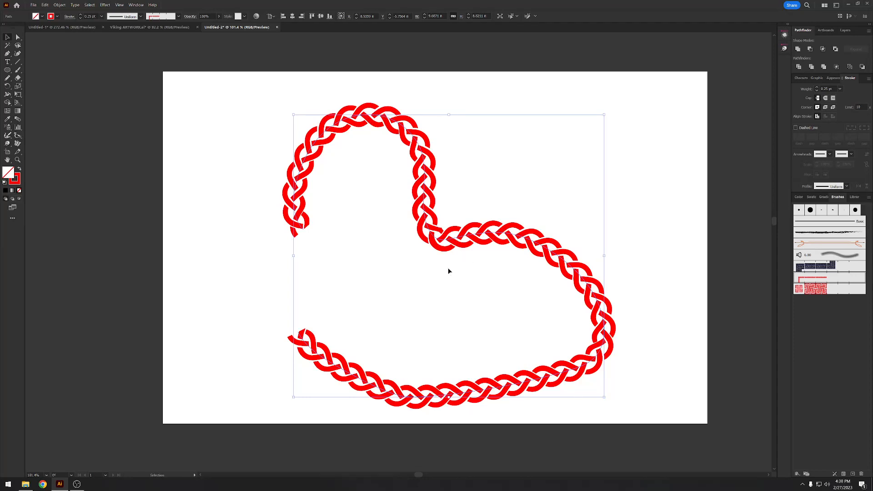
- View the whole second braided freehand path and delete it, leaving the artboard empty
left_click(374, 260)
key("z")
mouse_move(388, 246)
left_mouse_down()
mouse_move(337, 244)
mouse_move(380, 254)
left_mouse_up()
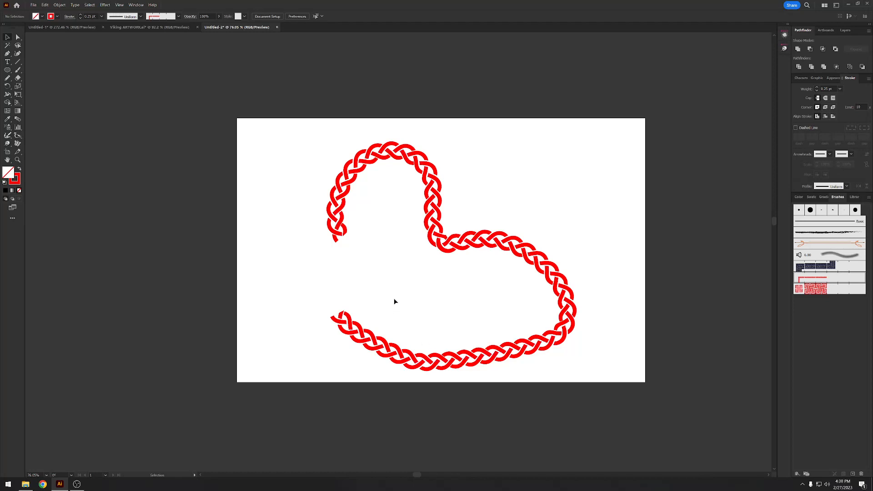
left_click_drag(509, 298, 559, 357)
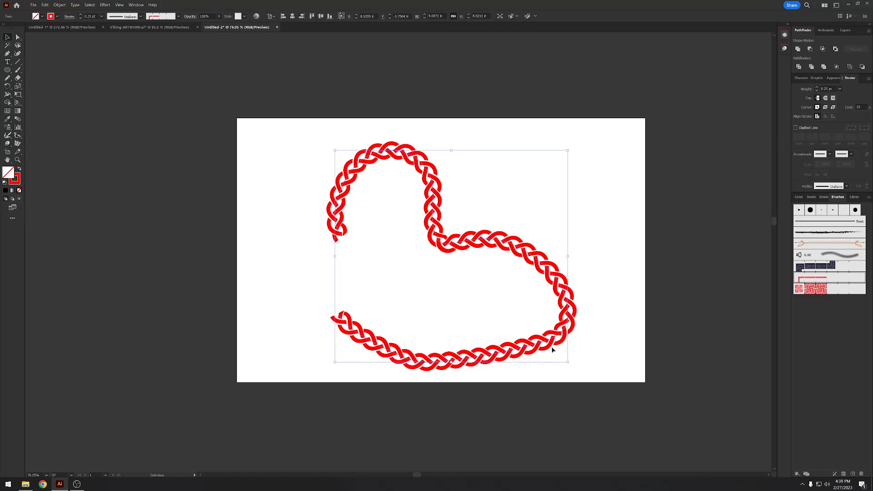
key("Delete")
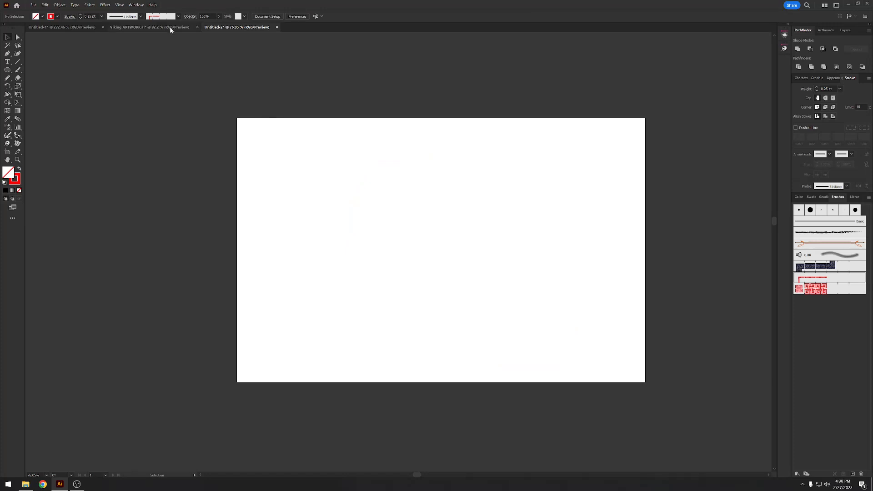
- Copy the red knotwork circle from the Custom Brush Swatch artboard in Viking ARTWORK.ai and paste it into Untitled-2
left_click(170, 29)
left_click_drag(303, 158, 243, 198)
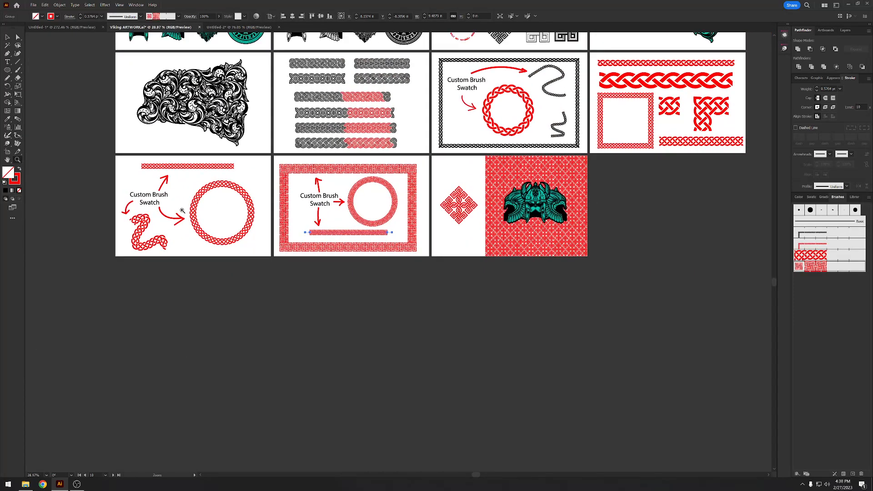
left_click_drag(146, 173, 209, 194)
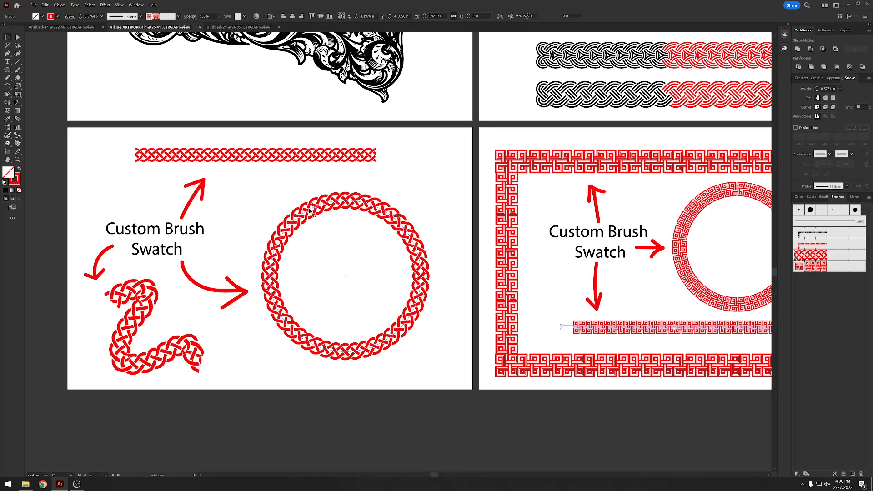
left_click(311, 210)
left_click_drag(687, 188, 341, 230)
left_click_drag(621, 230, 362, 319)
left_click(237, 28)
key("ctrl+v")
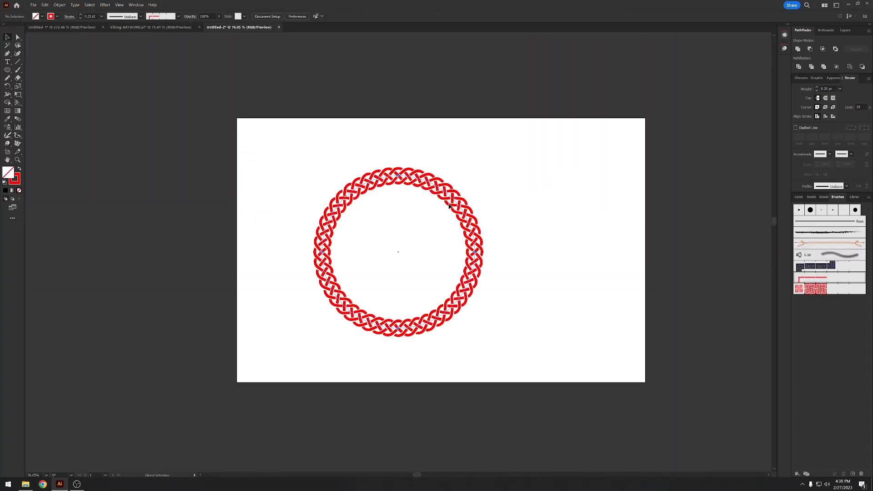
- Enlarge the pasted knotwork circle to about 8.44 in across and delete it, keeping its brush in the document
scroll(500, 268, "up", 2)
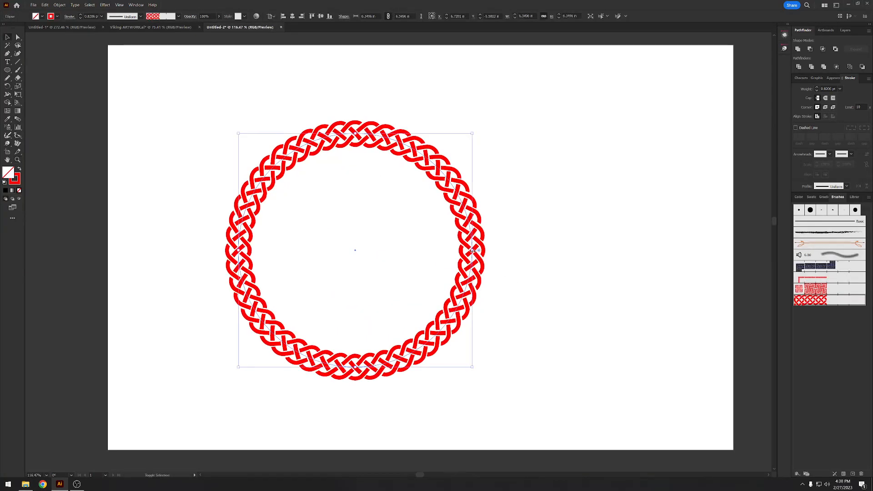
mouse_move(473, 251)
left_mouse_down()
mouse_move(619, 277)
mouse_move(549, 252)
left_mouse_up()
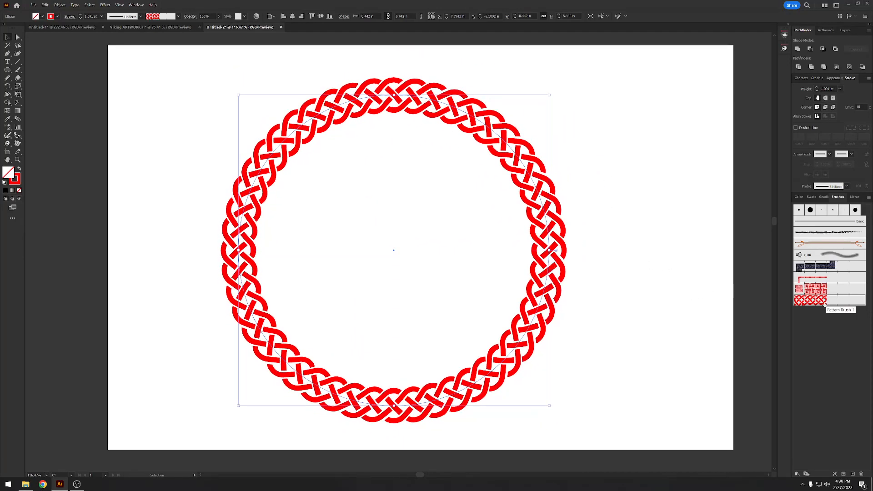
key("Delete")
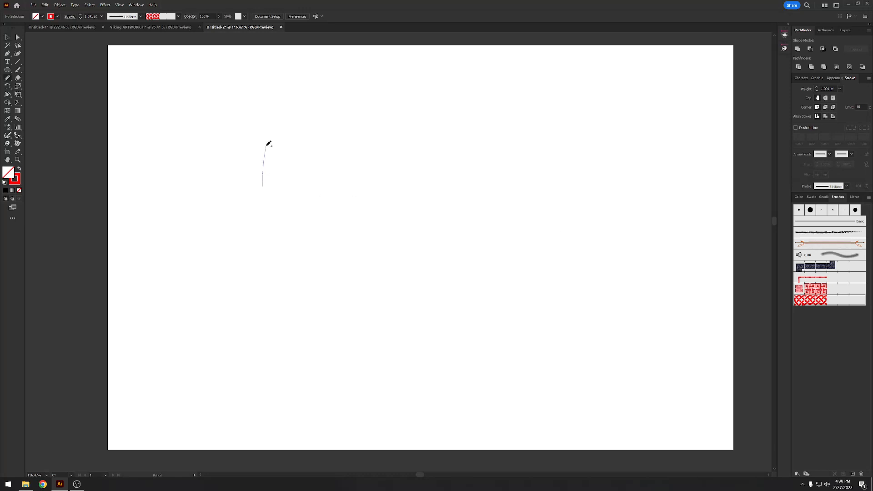
- Draw a nearly closed freehand path about 14.3 by 9.3 in, apply the imported knotwork brush and set its stroke weight to 0.5 pt
mouse_move(266, 146)
left_mouse_down()
mouse_move(675, 207)
mouse_move(417, 408)
mouse_move(272, 186)
left_mouse_up()
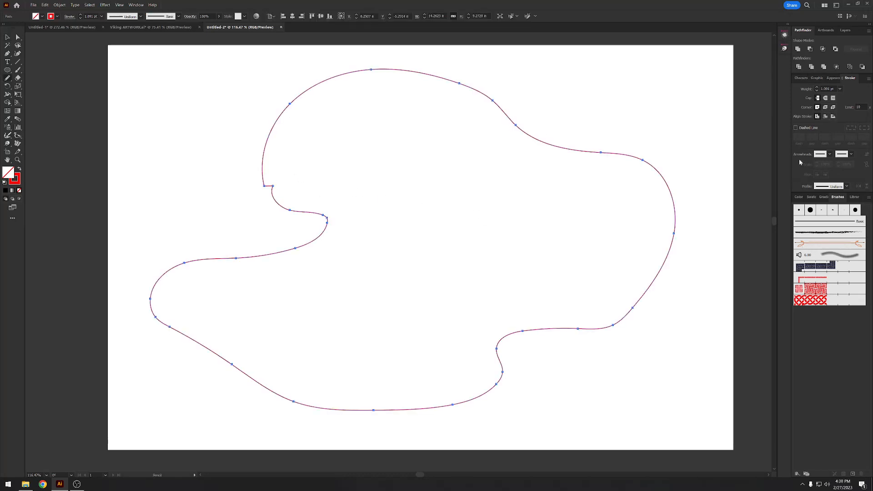
left_click(834, 300)
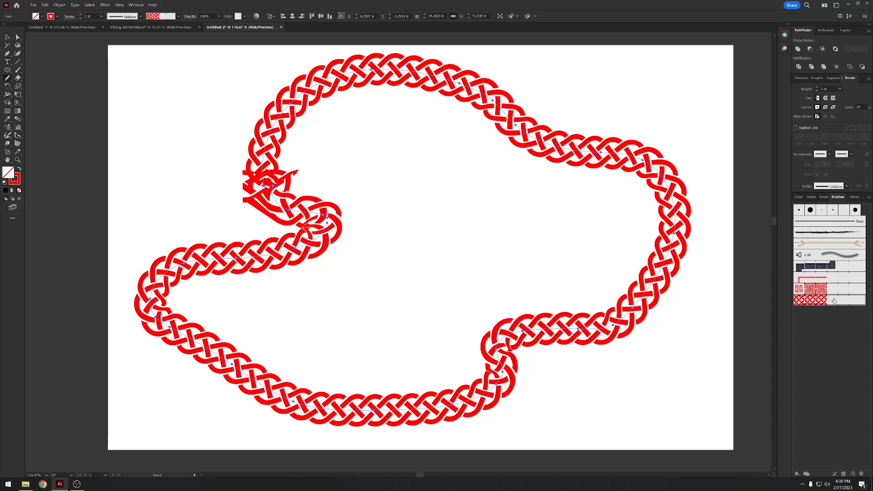
left_click(840, 89)
left_click(845, 105)
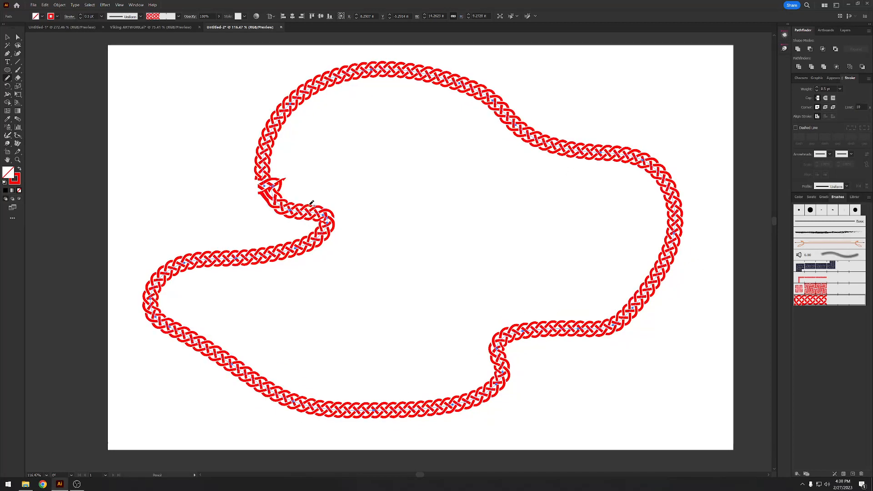
- Delete the stray end anchor point at the gap where the knotwork path's two ends nearly meet
key("a")
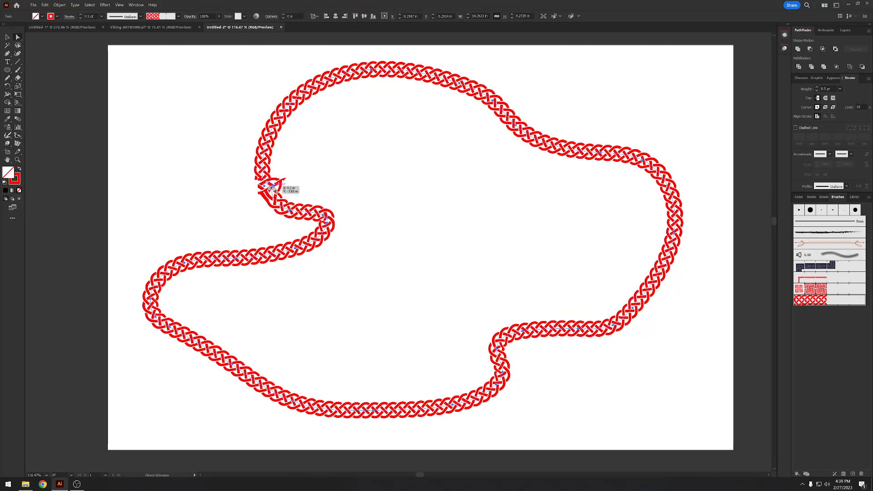
left_click(274, 187)
left_click_drag(269, 189, 267, 193)
left_click_drag(263, 189, 327, 187)
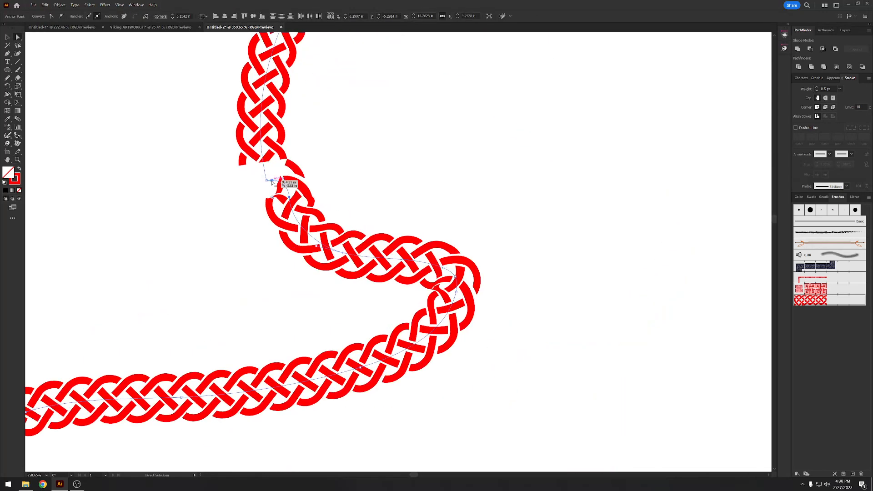
left_click(273, 181)
key("Delete")
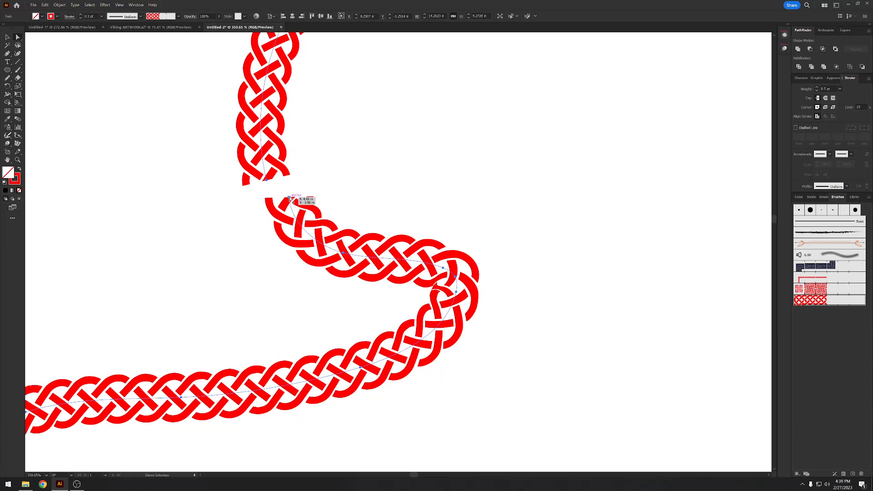
- Move the path's loose end anchor onto the opposite end so the knotwork joins into a continuous loop
left_click_drag(289, 197, 267, 181)
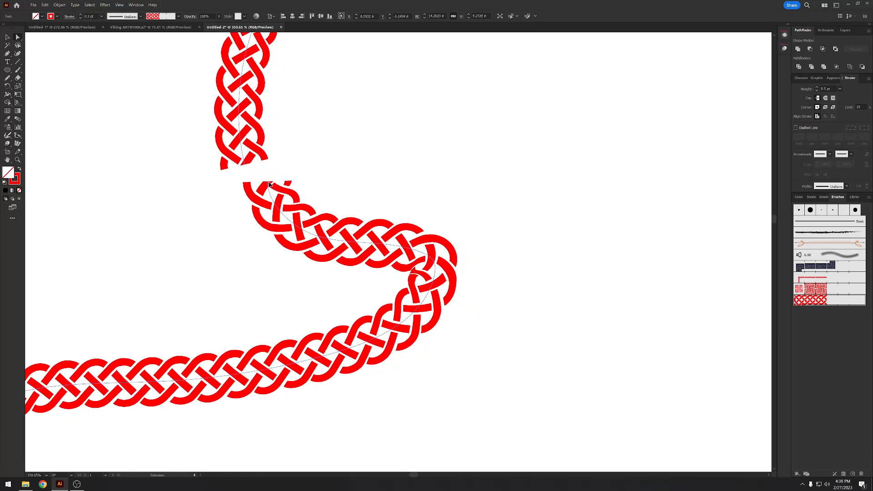
key("ctrl+z")
left_click(289, 197)
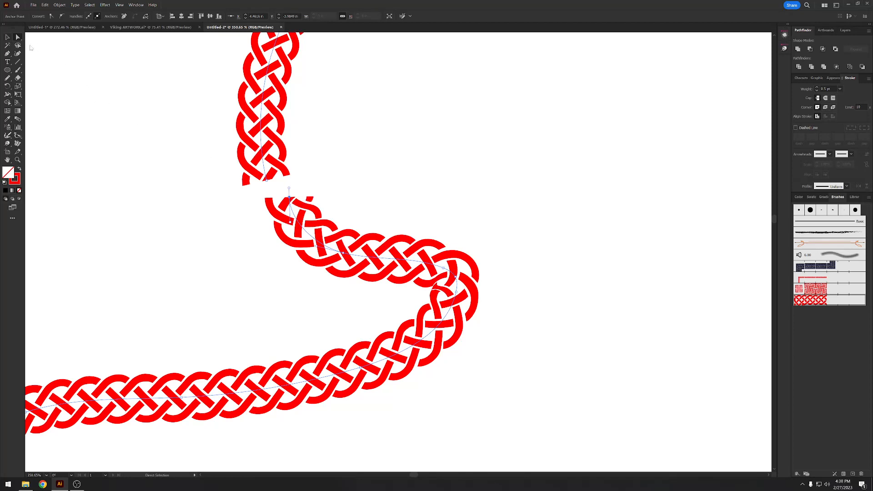
left_click_drag(286, 199, 265, 181)
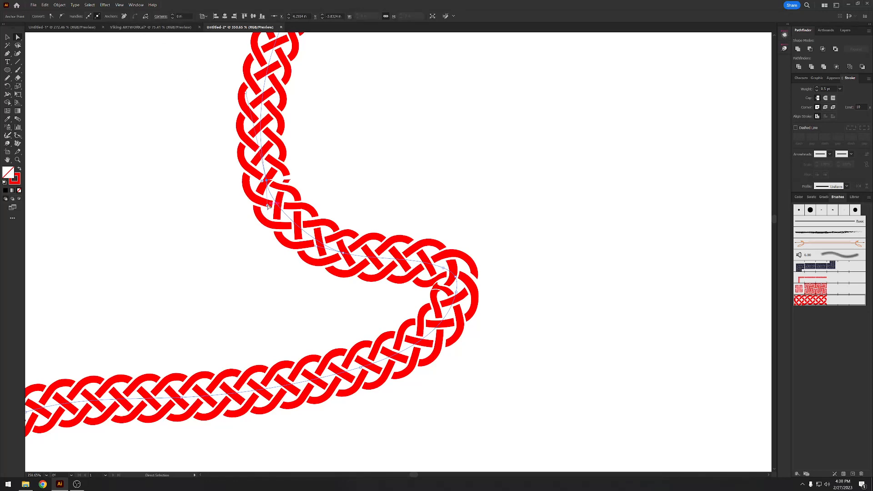
- Select the whole joined knotwork path and delete it, leaving the artboard empty
left_click_drag(269, 207, 500, 137)
scroll(280, 190, "down", 2)
left_click_drag(494, 138, 398, 156)
left_click_drag(581, 146, 531, 190)
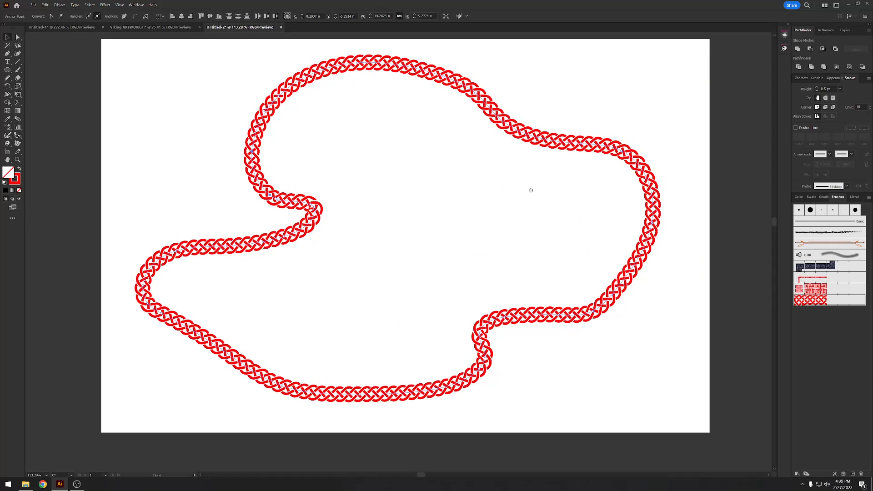
left_click_drag(455, 210, 567, 97)
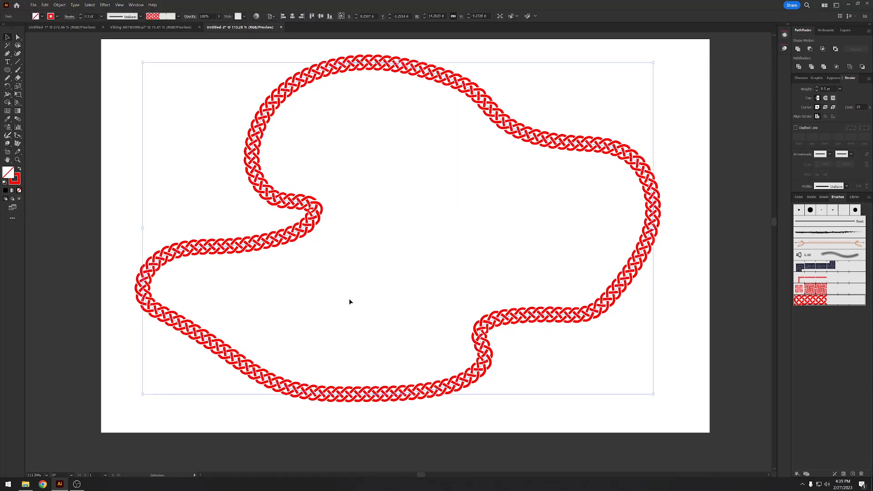
key("Delete")
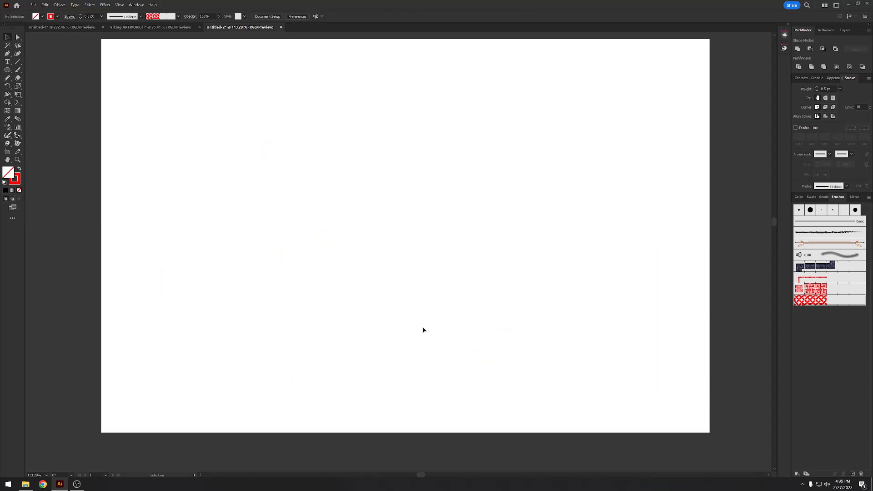
- Draw a closed, irregular eight-sided path about 11.8 by 6.6 in with straight segments using the Pen tool
key("p")
left_click(260, 130)
left_click(577, 119)
left_click(615, 200)
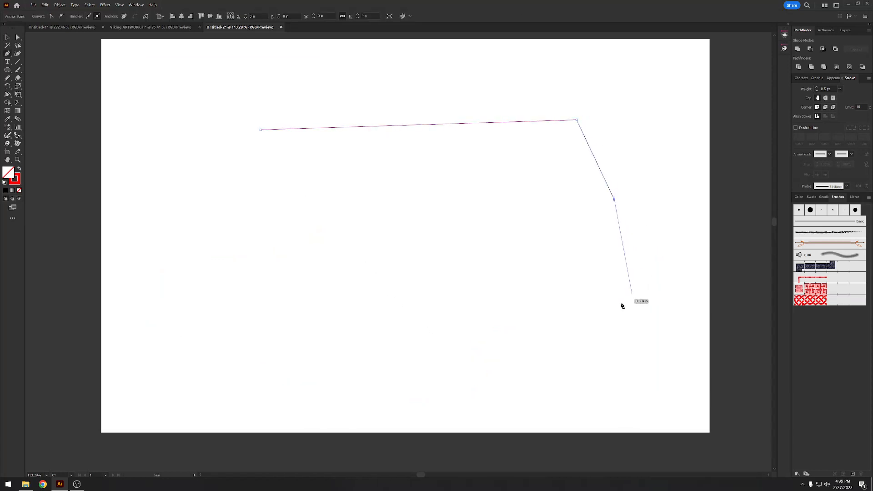
left_click(620, 304)
left_click(507, 353)
left_click(271, 354)
left_click(197, 252)
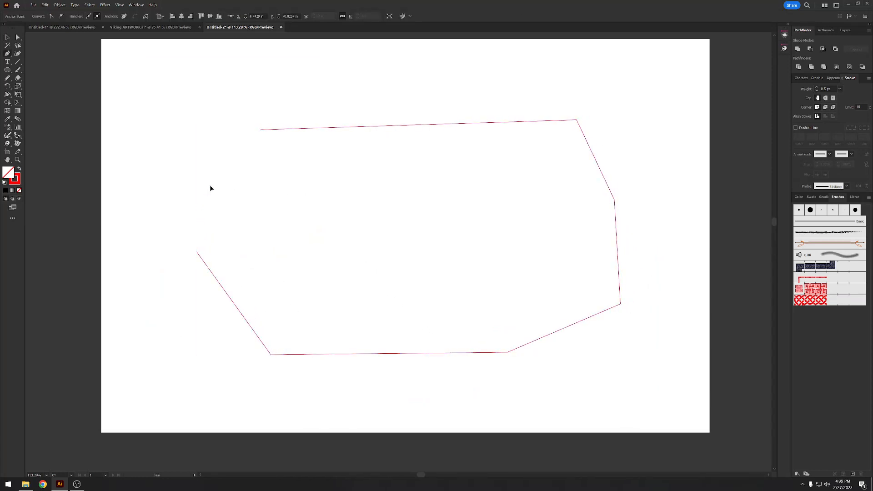
left_click(210, 185)
left_click(261, 131)
- Apply the imported red knotwork brush to the eight-sided path and set its stroke weight to 0.25 pt
left_click(824, 301)
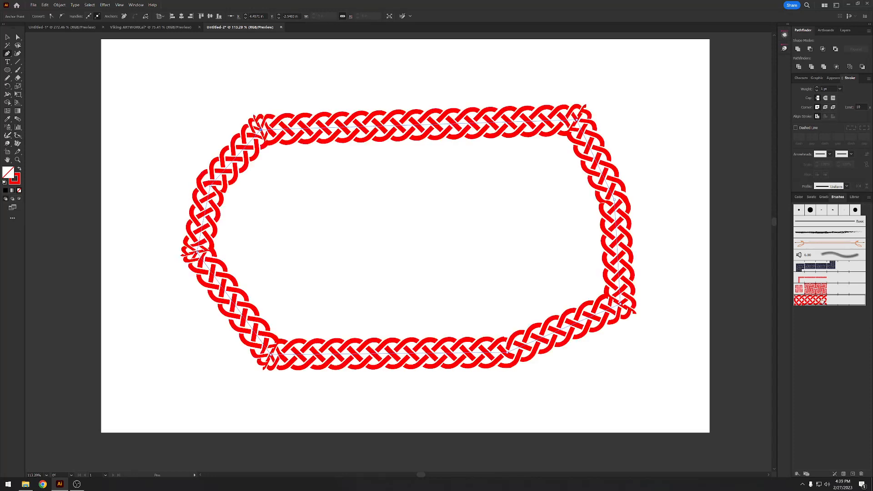
left_click(840, 89)
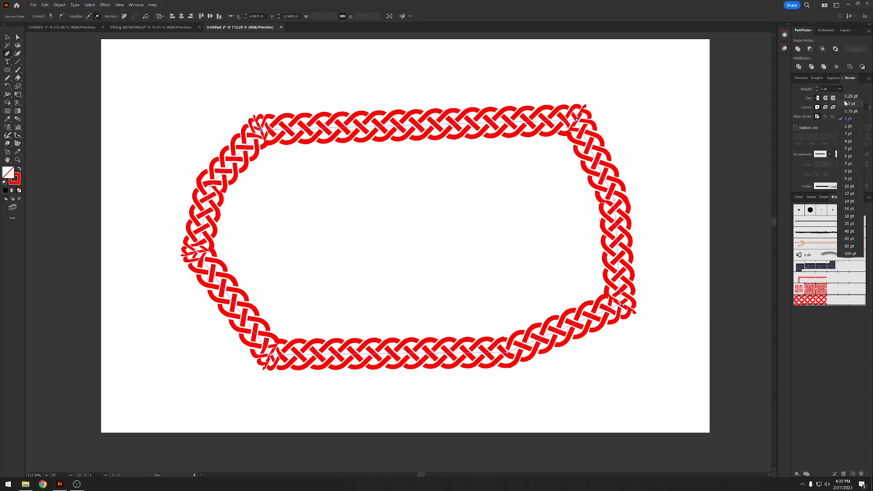
left_click(848, 103)
left_click(840, 89)
left_click(848, 96)
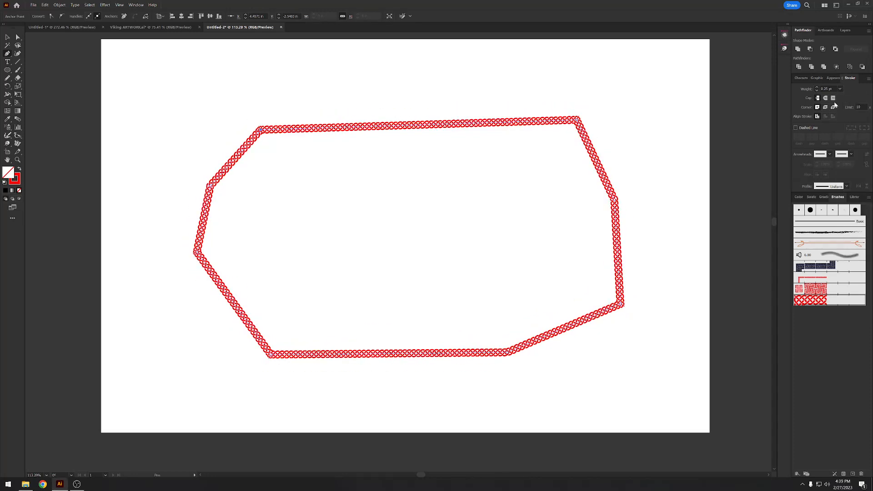
- Round the upper-right corner of the eight-sided knotwork path with its live corner control
key("v")
key("a")
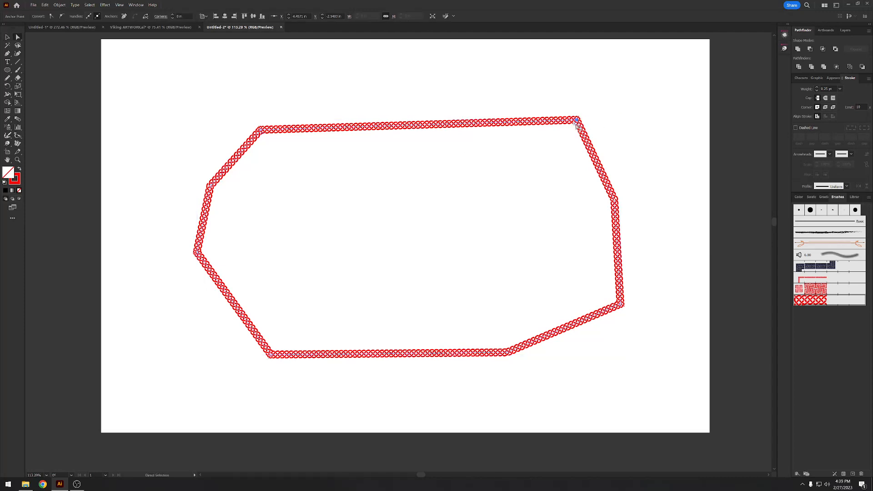
left_click(577, 120)
scroll(585, 124, "up", 5)
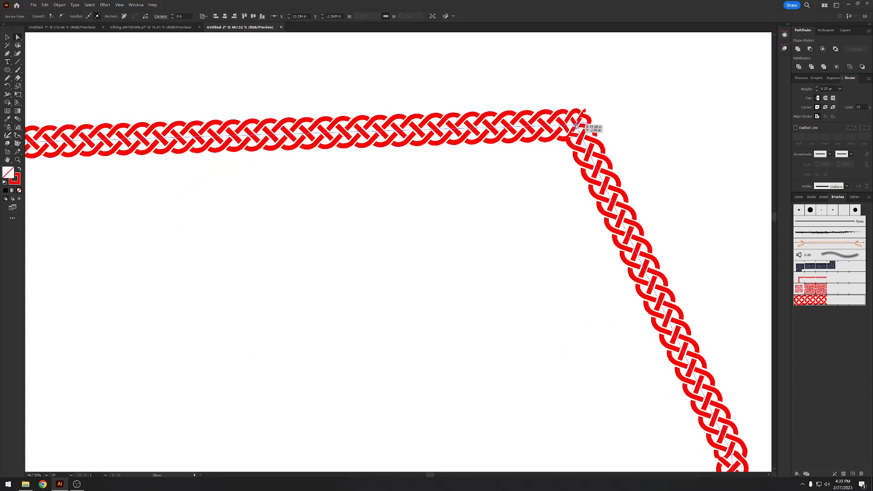
left_click_drag(575, 126, 507, 157)
key("z")
key("space")
left_click_drag(209, 209, 527, 212)
left_click_drag(344, 220, 439, 218)
- Round the upper-left corner and the far-left corner of the knotwork path so the braid bends smoothly
key("a")
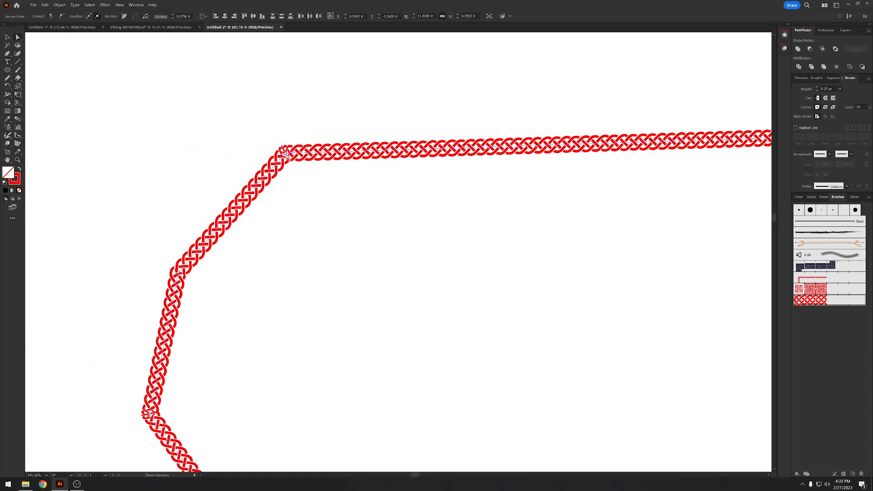
left_click(286, 154)
left_click_drag(288, 159, 294, 165)
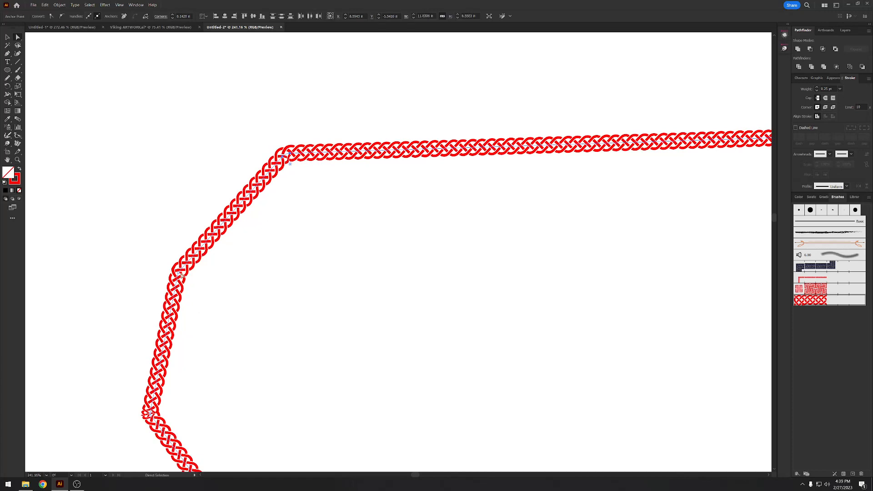
key("space")
left_click_drag(230, 315, 216, 245)
left_click(136, 344)
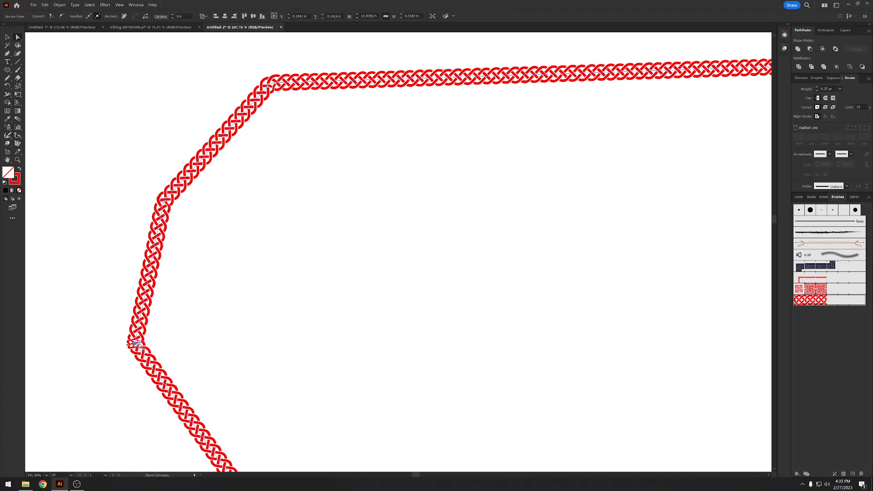
left_click_drag(143, 342, 155, 342)
- Round the lower-left corner of the knotwork path to a radius of about 0.31 in and round its lower-right corner
scroll(194, 353, "down", 2)
left_click_drag(260, 403, 228, 298)
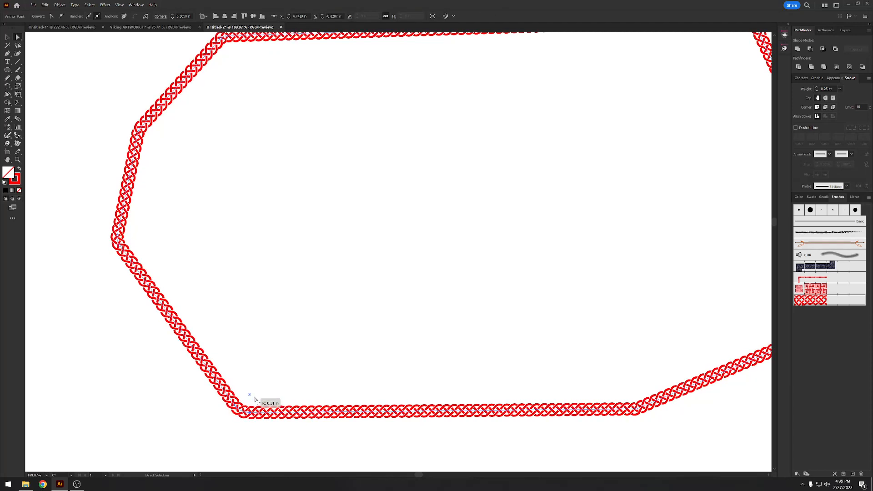
scroll(295, 373, "down", 1)
key("a")
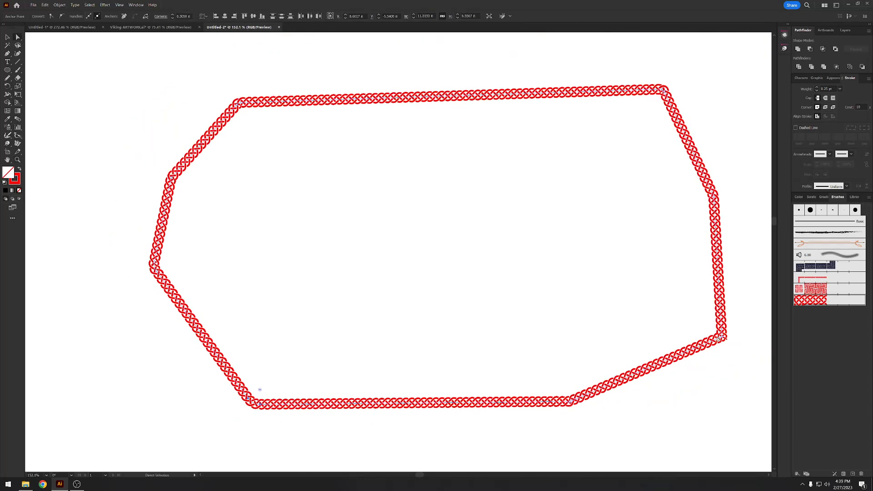
left_click(720, 337)
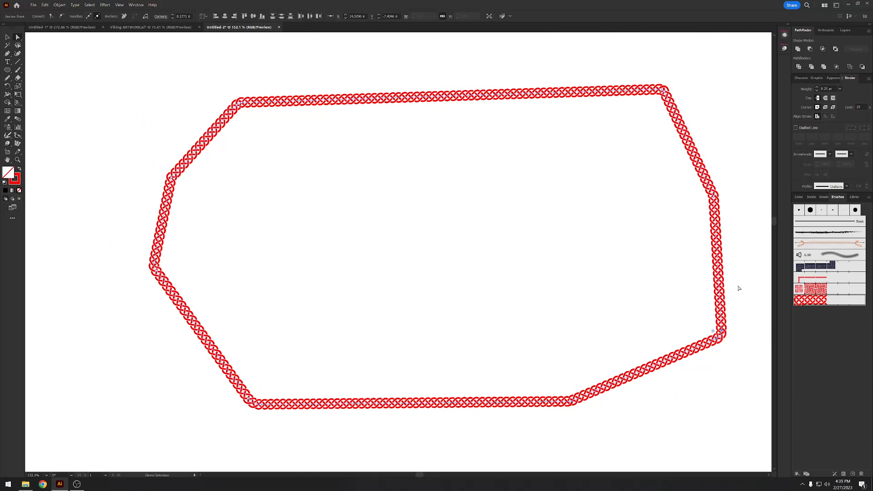
- Deselect the path and examine how the knotwork brush follows the whole rounded outline
key("z")
left_click(620, 210)
key("ctrl+shift+a")
left_click_drag(394, 232, 346, 251)
left_click_drag(347, 250, 422, 234)
left_click_drag(315, 246, 322, 245)
left_click_drag(323, 246, 401, 252)
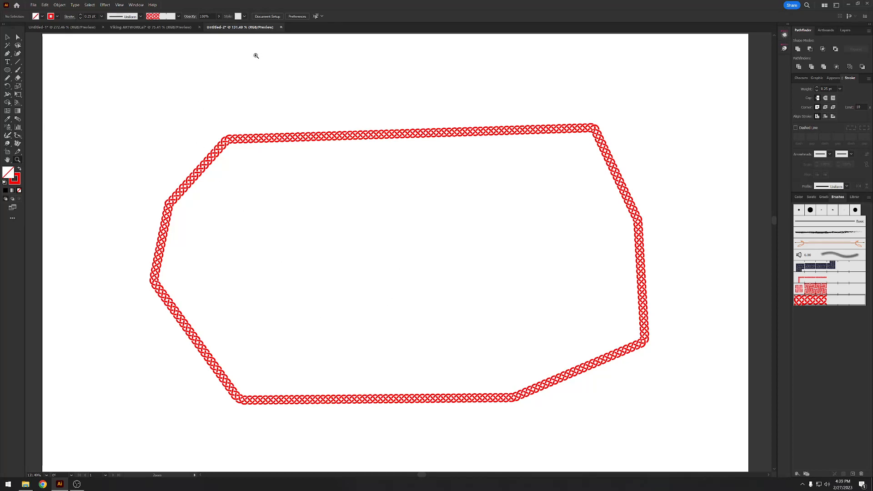
- Close Untitled-2 without saving its changes and return to Viking ARTWORK.ai
left_click(281, 28)
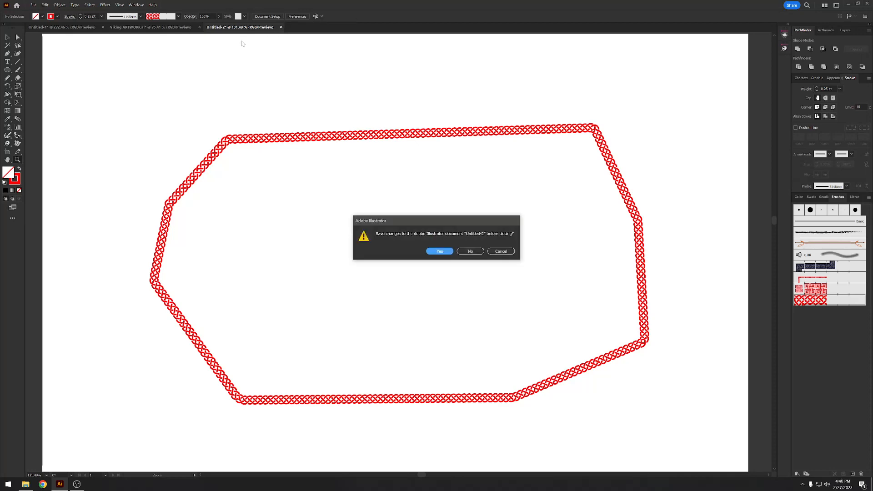
left_click(470, 251)
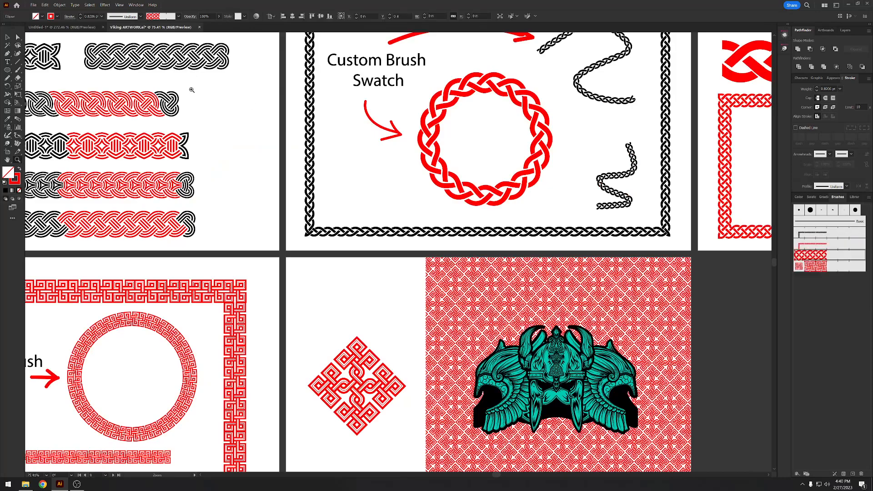
left_click(75, 28)
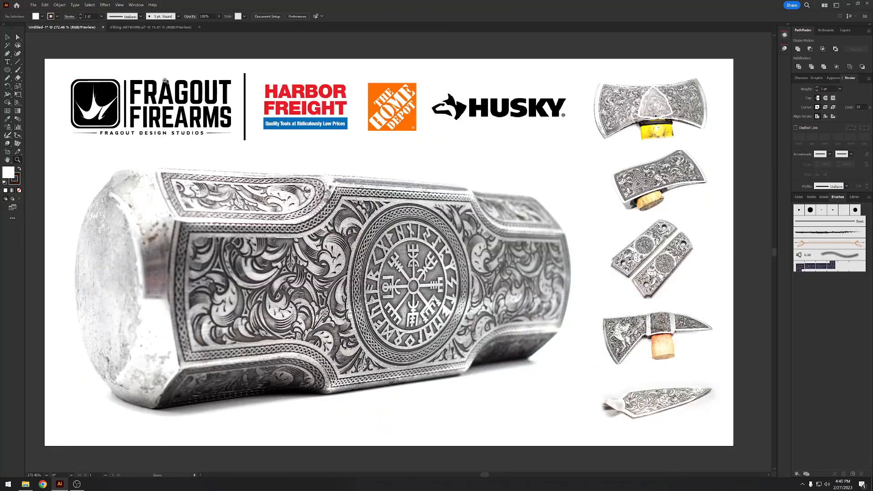
left_click(146, 28)
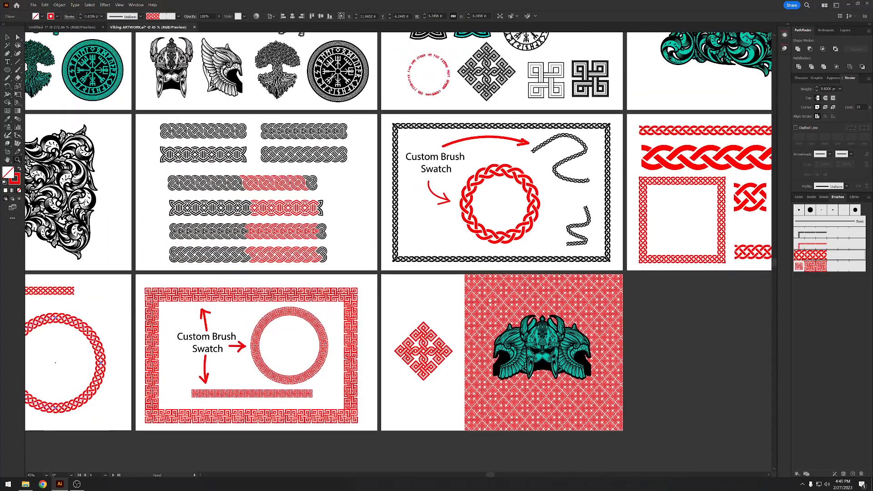
- Look over the artwork, knotwork border and custom brush artboards across Viking ARTWORK.ai
left_click_drag(490, 300, 608, 440)
left_click_drag(424, 289, 395, 288)
left_click_drag(453, 273, 349, 196)
key("v")
left_click_drag(179, 222, 153, 216)
key("ctrl+z")
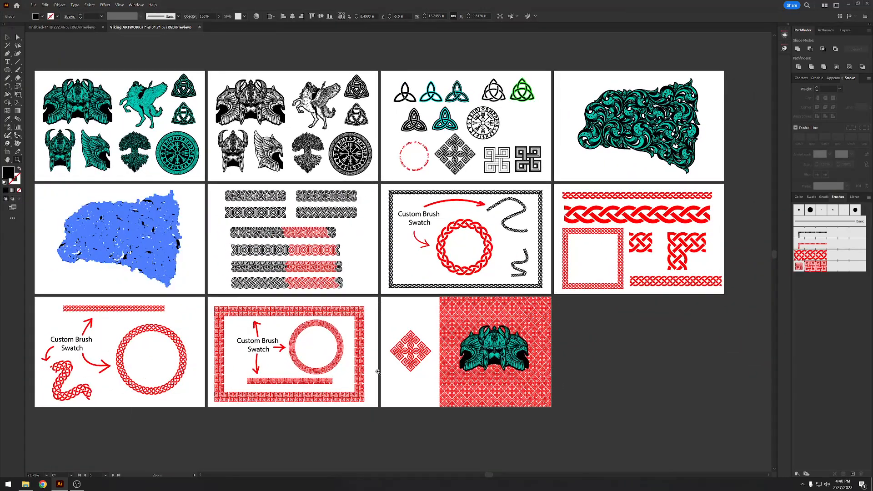
left_click_drag(603, 228, 578, 248)
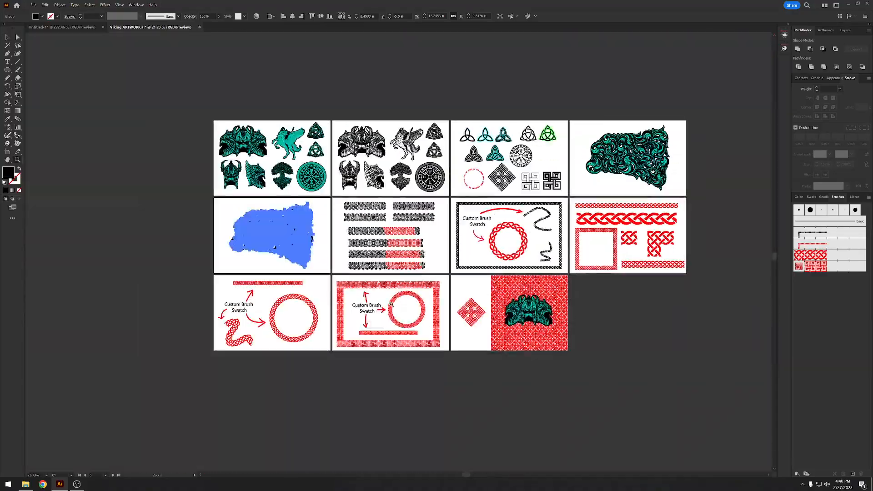
left_click_drag(392, 312, 435, 345)
left_click_drag(438, 192, 463, 324)
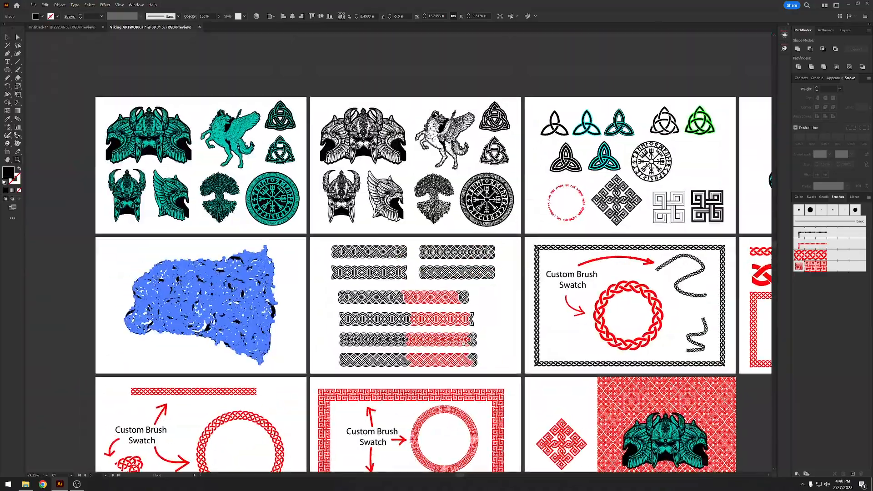
- Try moving the green rune compass on the first artboard and undo the move
left_click_drag(365, 129, 466, 146)
key("v")
key("ctrl+z")
left_click_drag(151, 322, 432, 308)
left_click_drag(521, 302, 477, 254)
key("ctrl+z")
key("z")
- View all the artboards of Viking ARTWORK.ai together
left_click_drag(366, 367, 349, 358)
left_click_drag(526, 364, 337, 269)
left_click_drag(431, 278, 267, 211)
left_click_drag(338, 217, 355, 221)
left_click_drag(355, 221, 360, 210)
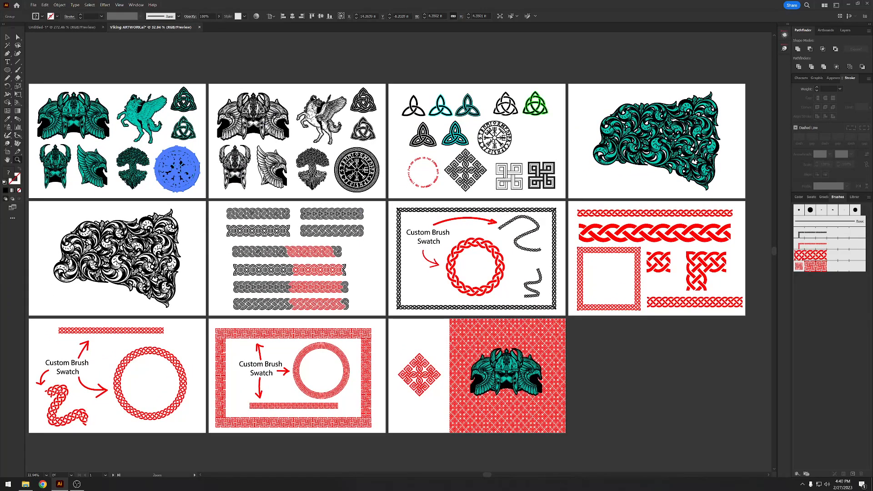
- Switch to Untitled-1 and examine the engraved hammer head, the company logos and the engraved tool images
left_click(86, 28)
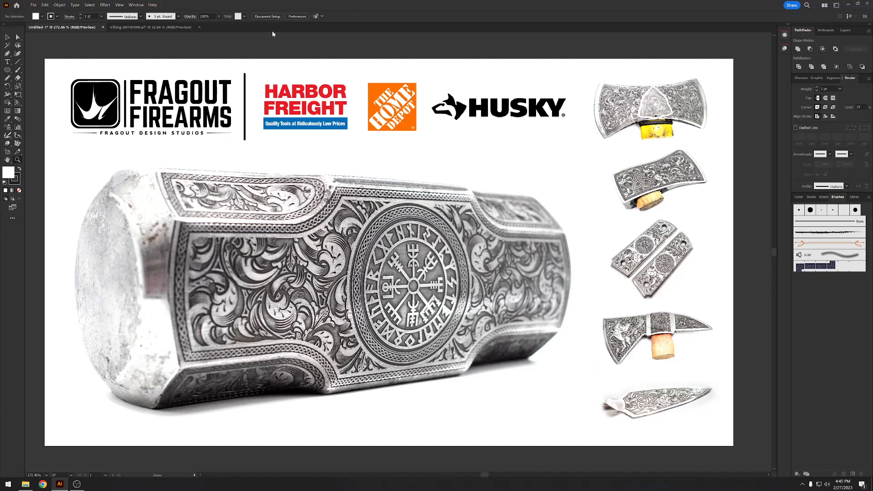
left_click(618, 146)
left_click_drag(619, 147, 603, 149)
left_click_drag(557, 216, 562, 216)
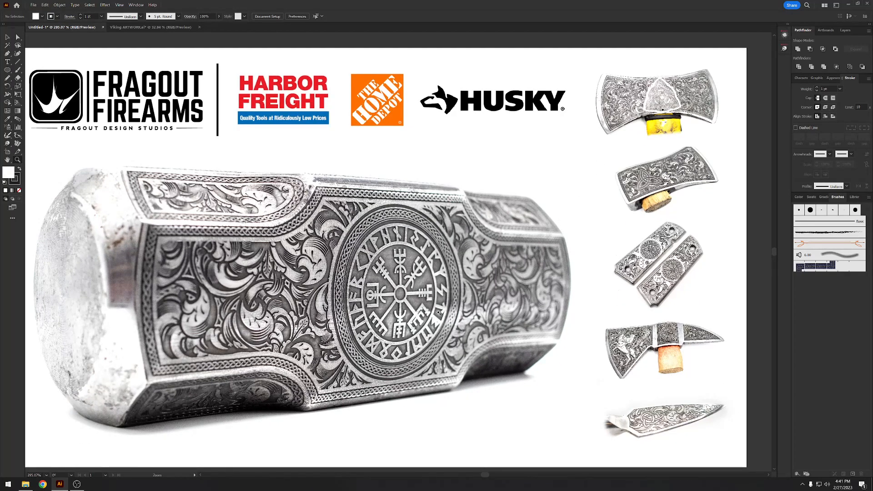
left_click_drag(341, 242, 372, 230)
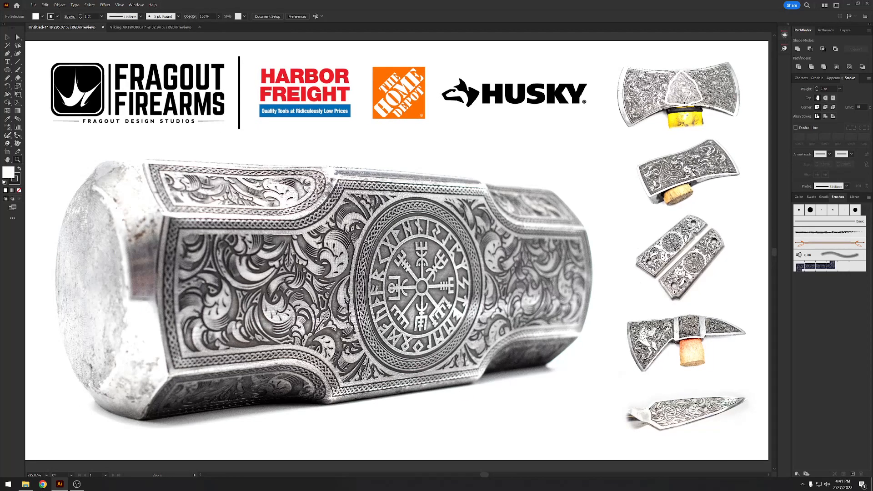